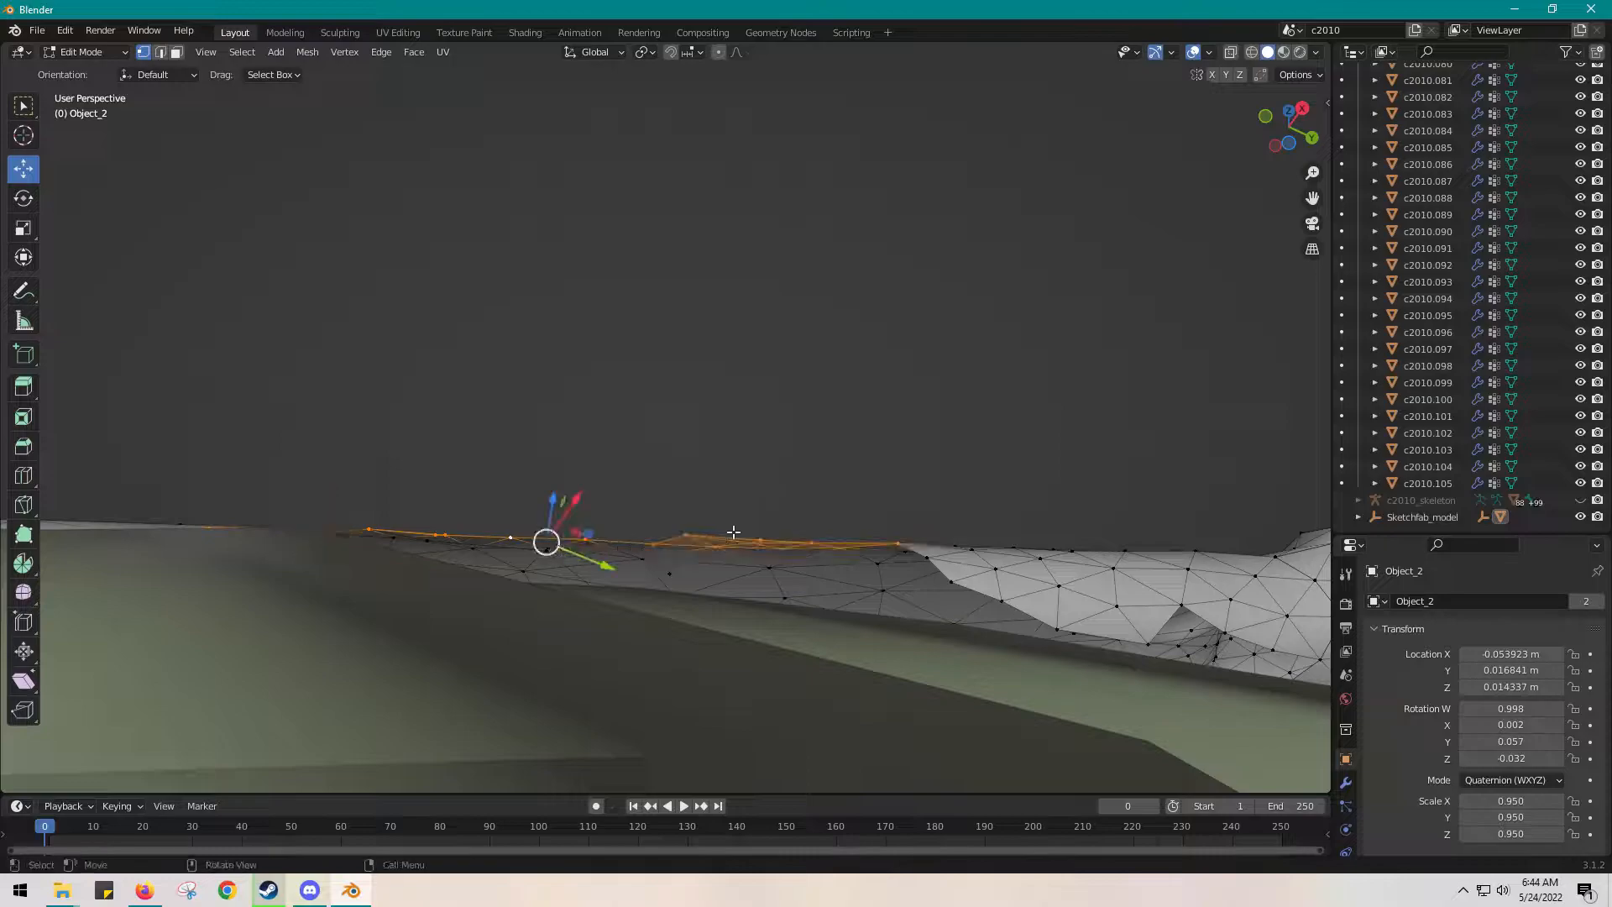
# - Extend the vertex selection along the near side of the open lower edge of the body mesh Object_2 at the waist
pyautogui.moveTo(763, 486); pyautogui.dragTo(545, 572, button='middle')
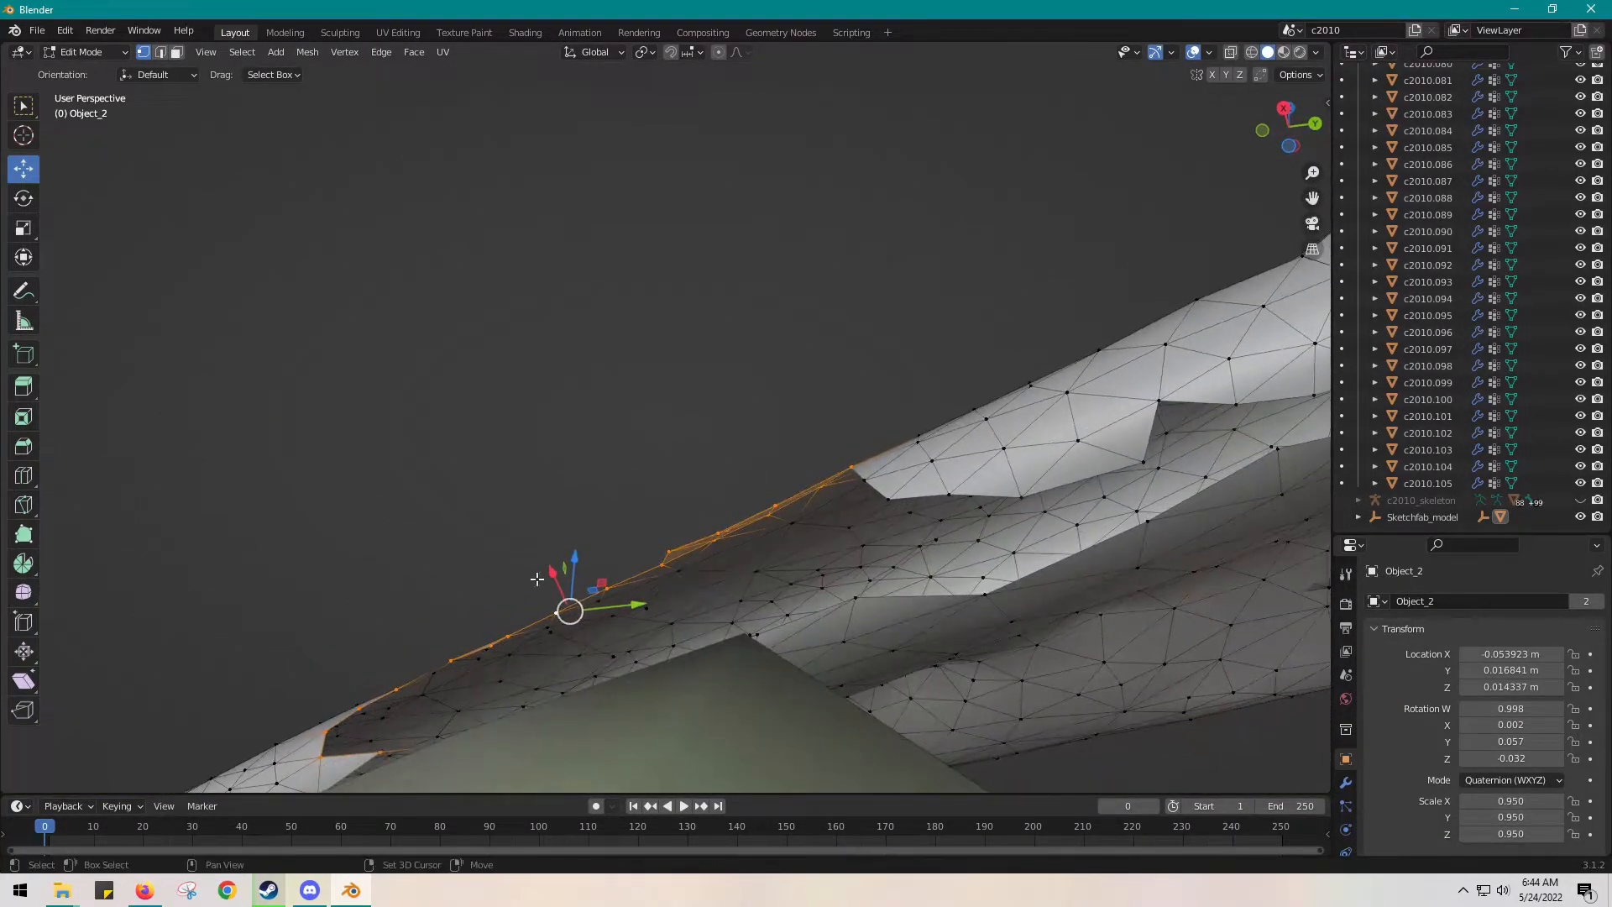
pyautogui.keyDown('shift'); pyautogui.moveTo(551, 589); pyautogui.dragTo(464, 573); pyautogui.keyUp('shift')
pyautogui.hotkey('ctrl', 'z')
pyautogui.moveTo(494, 573); pyautogui.dragTo(373, 504, button='middle')
pyautogui.moveTo(254, 447); pyautogui.dragTo(425, 480)
pyautogui.moveTo(426, 480); pyautogui.dragTo(370, 471, button='middle')
pyautogui.moveTo(291, 545); pyautogui.dragTo(501, 546)
pyautogui.moveTo(501, 545); pyautogui.dragTo(508, 544, button='middle')
pyautogui.moveTo(300, 530); pyautogui.dragTo(665, 568)
pyautogui.moveTo(664, 568); pyautogui.dragTo(912, 658, button='middle')
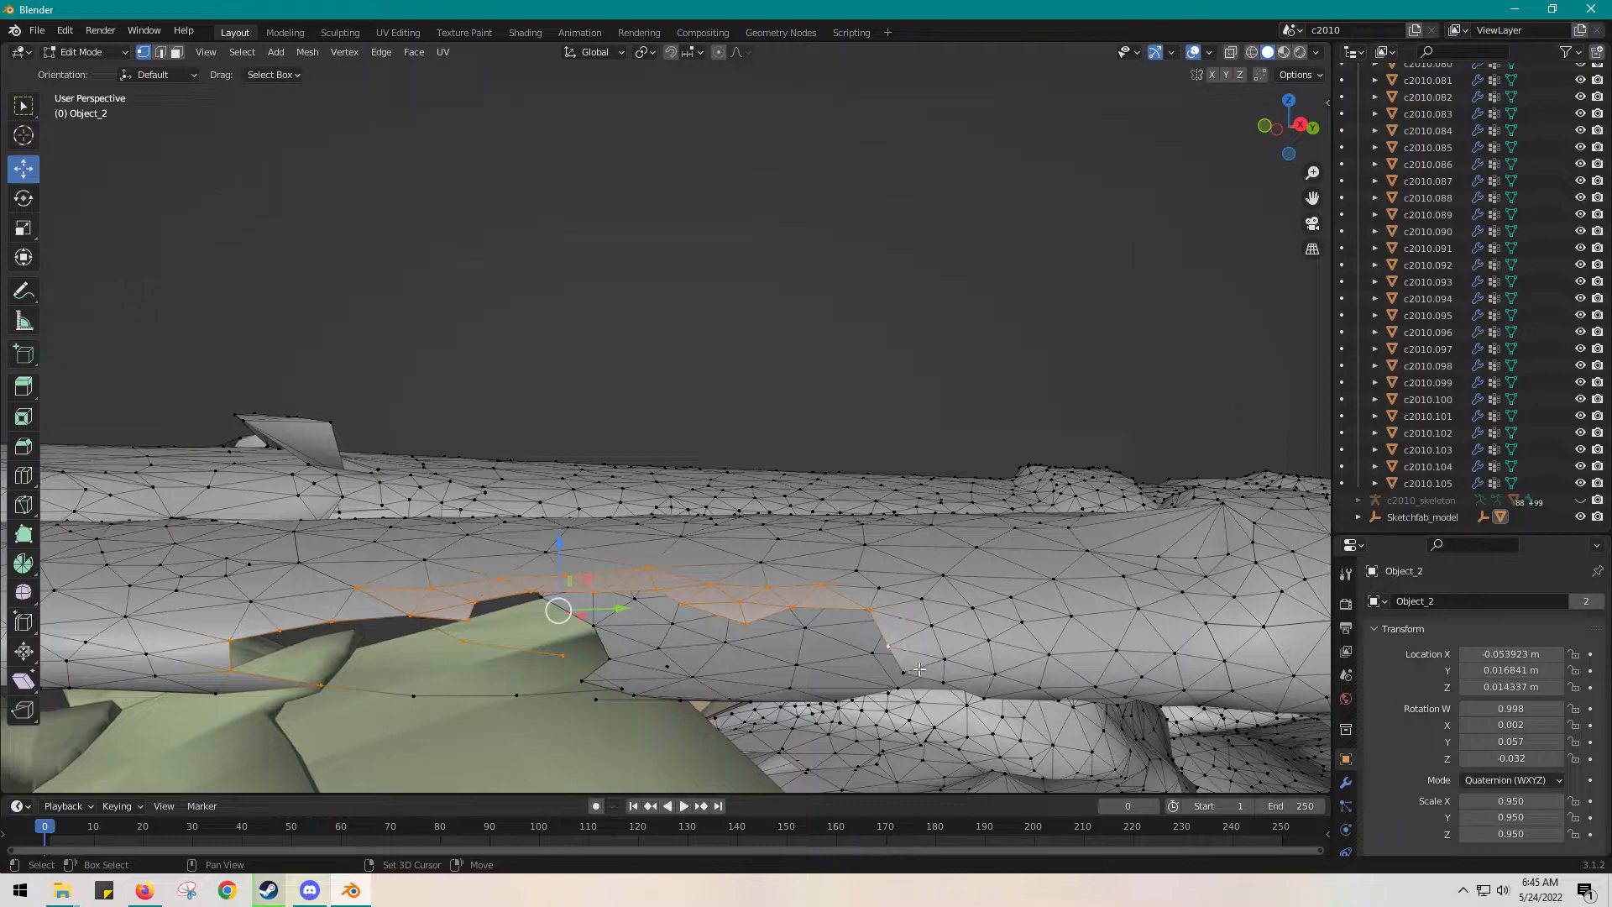
# - Add the remaining edge vertices around the ends and opposite side of the body mesh's waist opening to the selection
pyautogui.moveTo(956, 686); pyautogui.dragTo(1079, 663, button='middle')
pyautogui.moveTo(798, 648); pyautogui.dragTo(687, 671, button='middle')
pyautogui.keyDown('shift'); pyautogui.click(686, 671); pyautogui.keyUp('shift')
pyautogui.keyDown('shift'); pyautogui.click(765, 686); pyautogui.keyUp('shift')
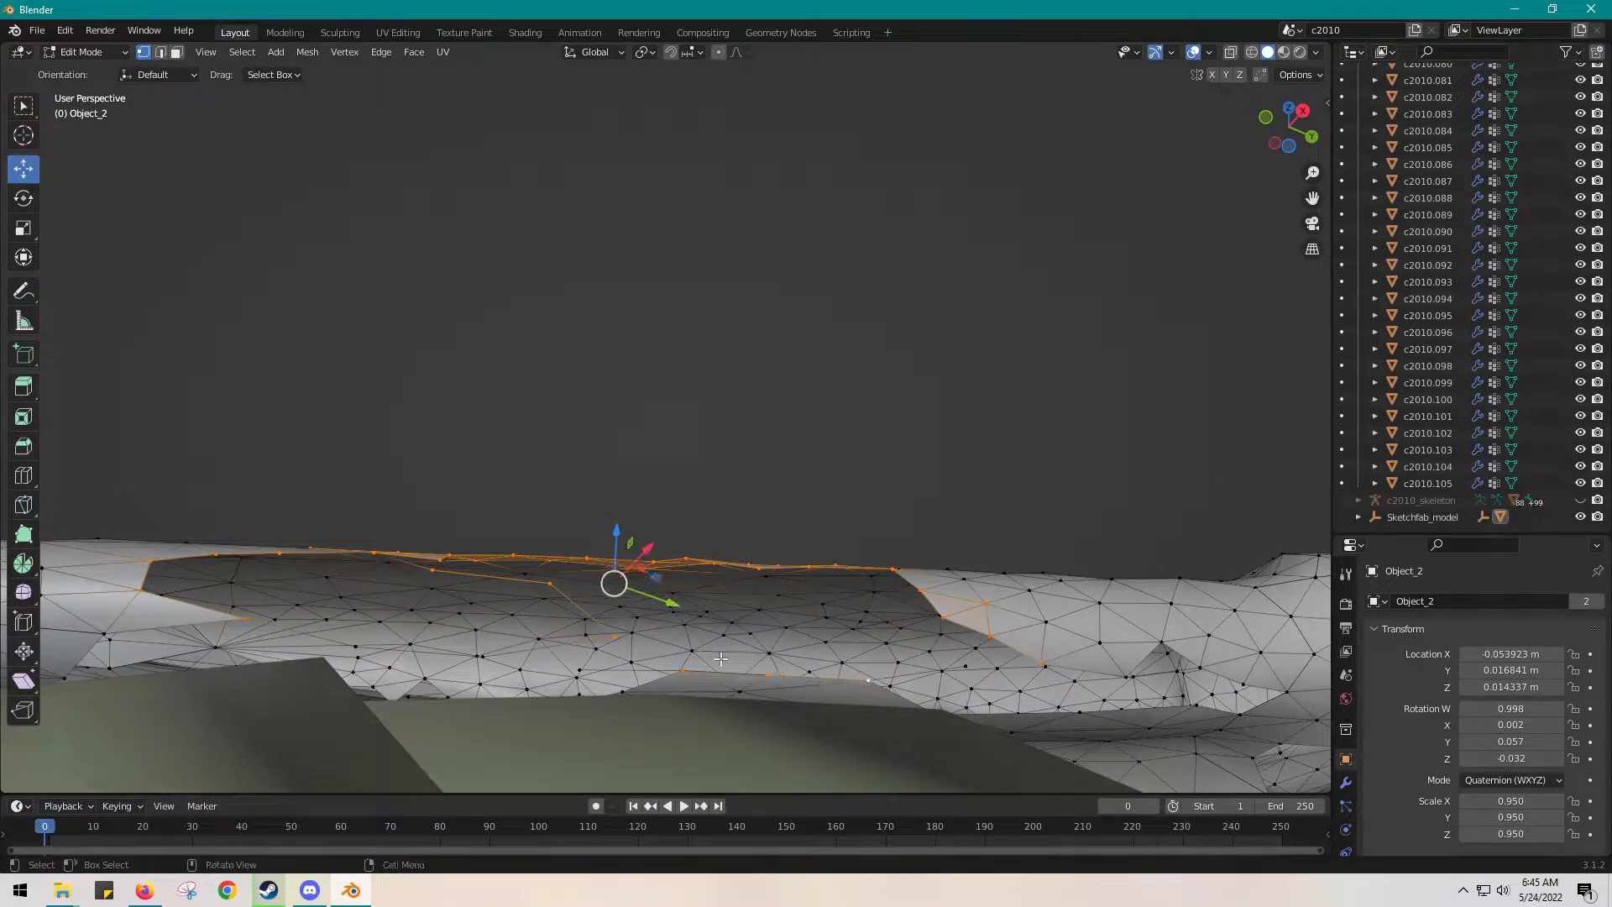
pyautogui.moveTo(864, 686); pyautogui.dragTo(552, 670, button='middle')
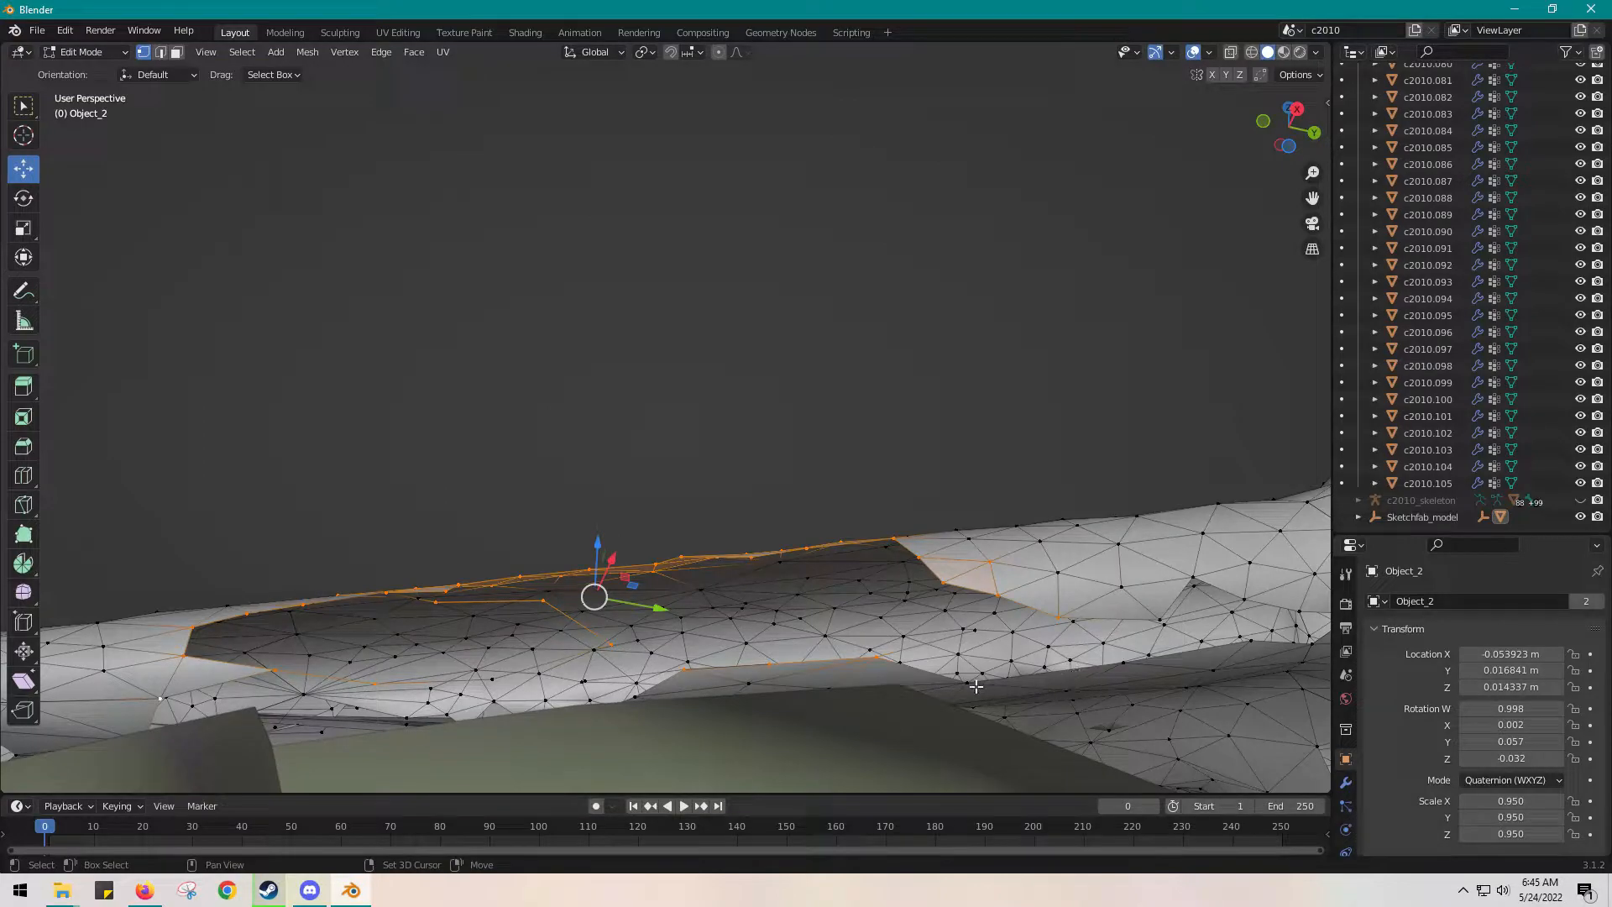
pyautogui.moveTo(923, 687); pyautogui.dragTo(669, 710, button='middle')
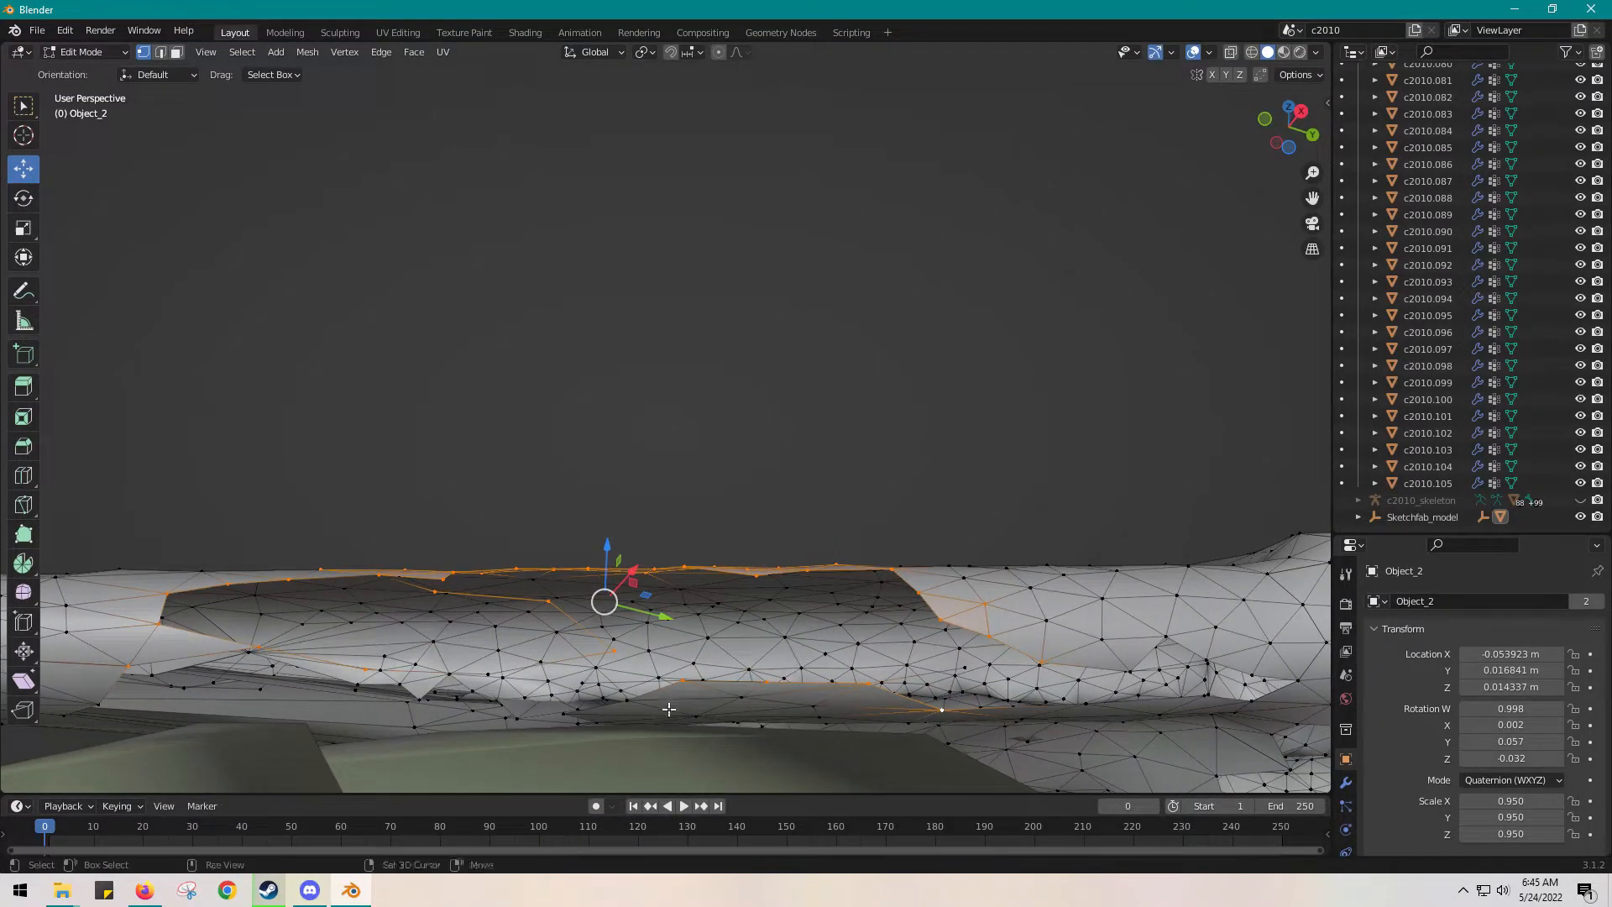
pyautogui.keyDown('shift'); pyautogui.click(627, 702); pyautogui.keyUp('shift')
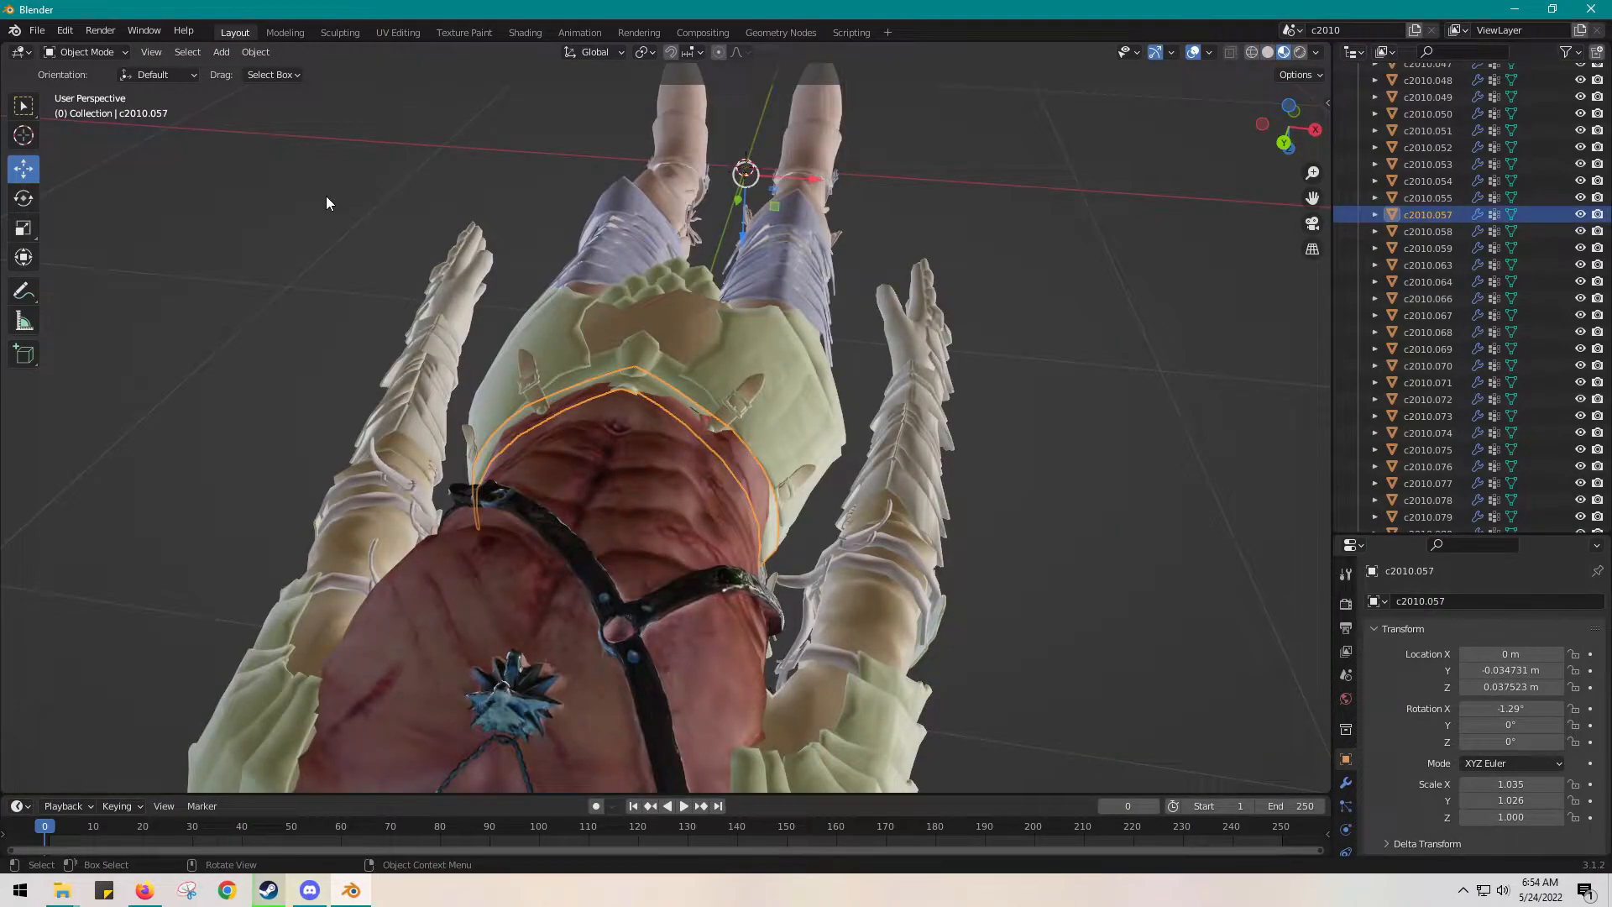
# - Shift the waist armour piece c2010.001 along the Z axis to about 0.026 m, and activate the Scale tool
pyautogui.hotkey('ctrl', 'shift', 'z')
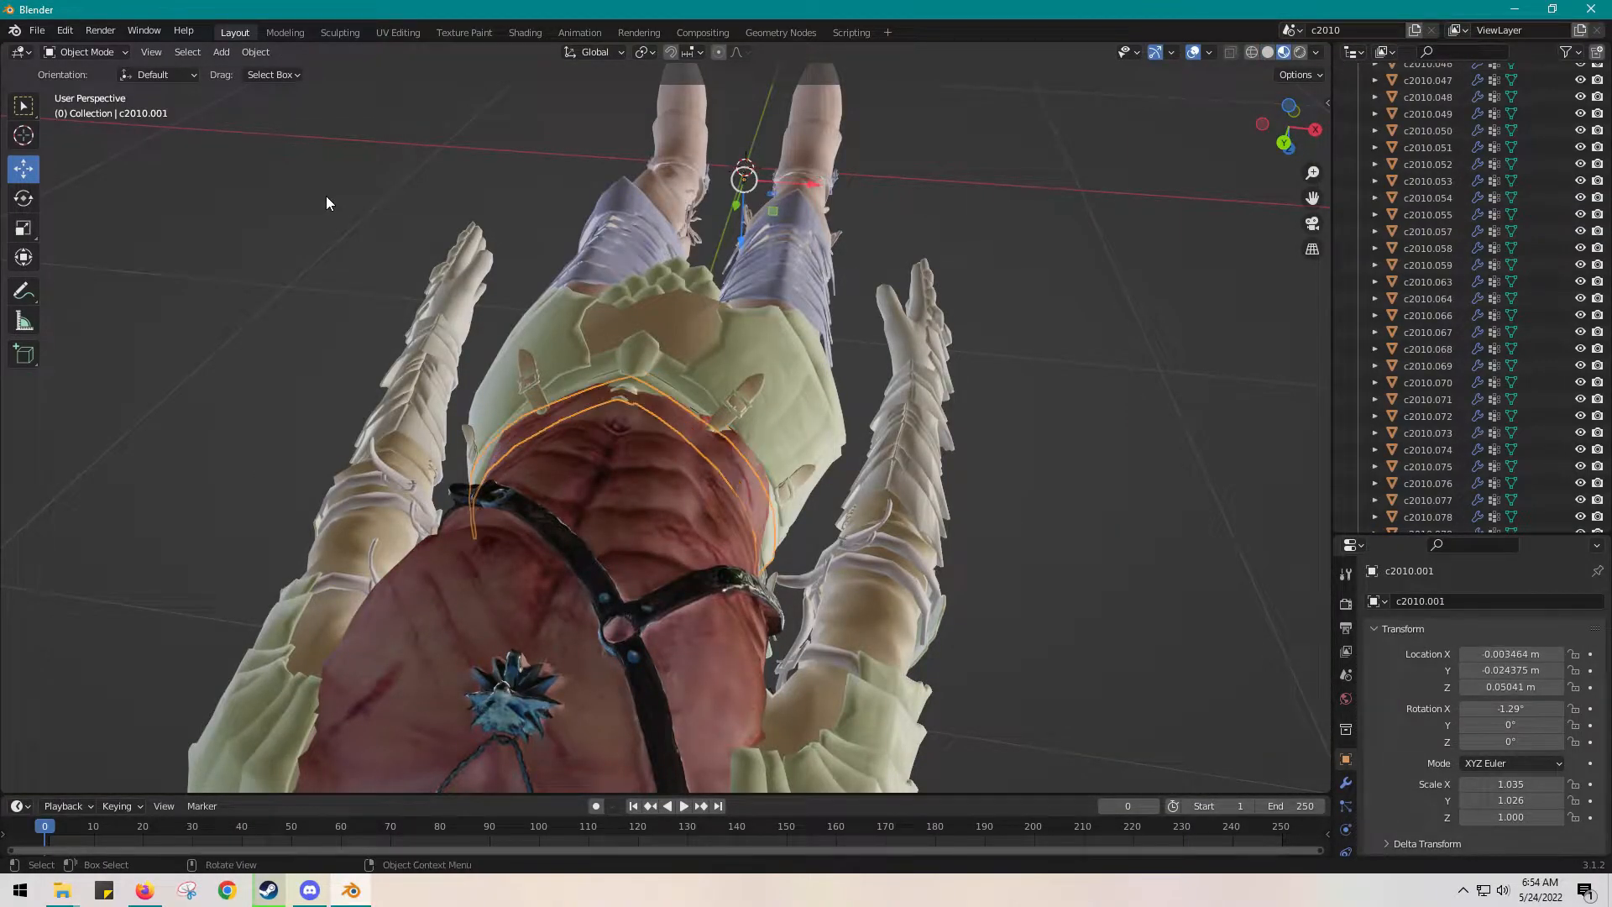
pyautogui.scroll(3, 760, 430)
pyautogui.moveTo(732, 376)
pyautogui.mouseDown(button='middle')
pyautogui.moveTo(757, 460)
pyautogui.moveTo(718, 381)
pyautogui.mouseUp(button='middle')
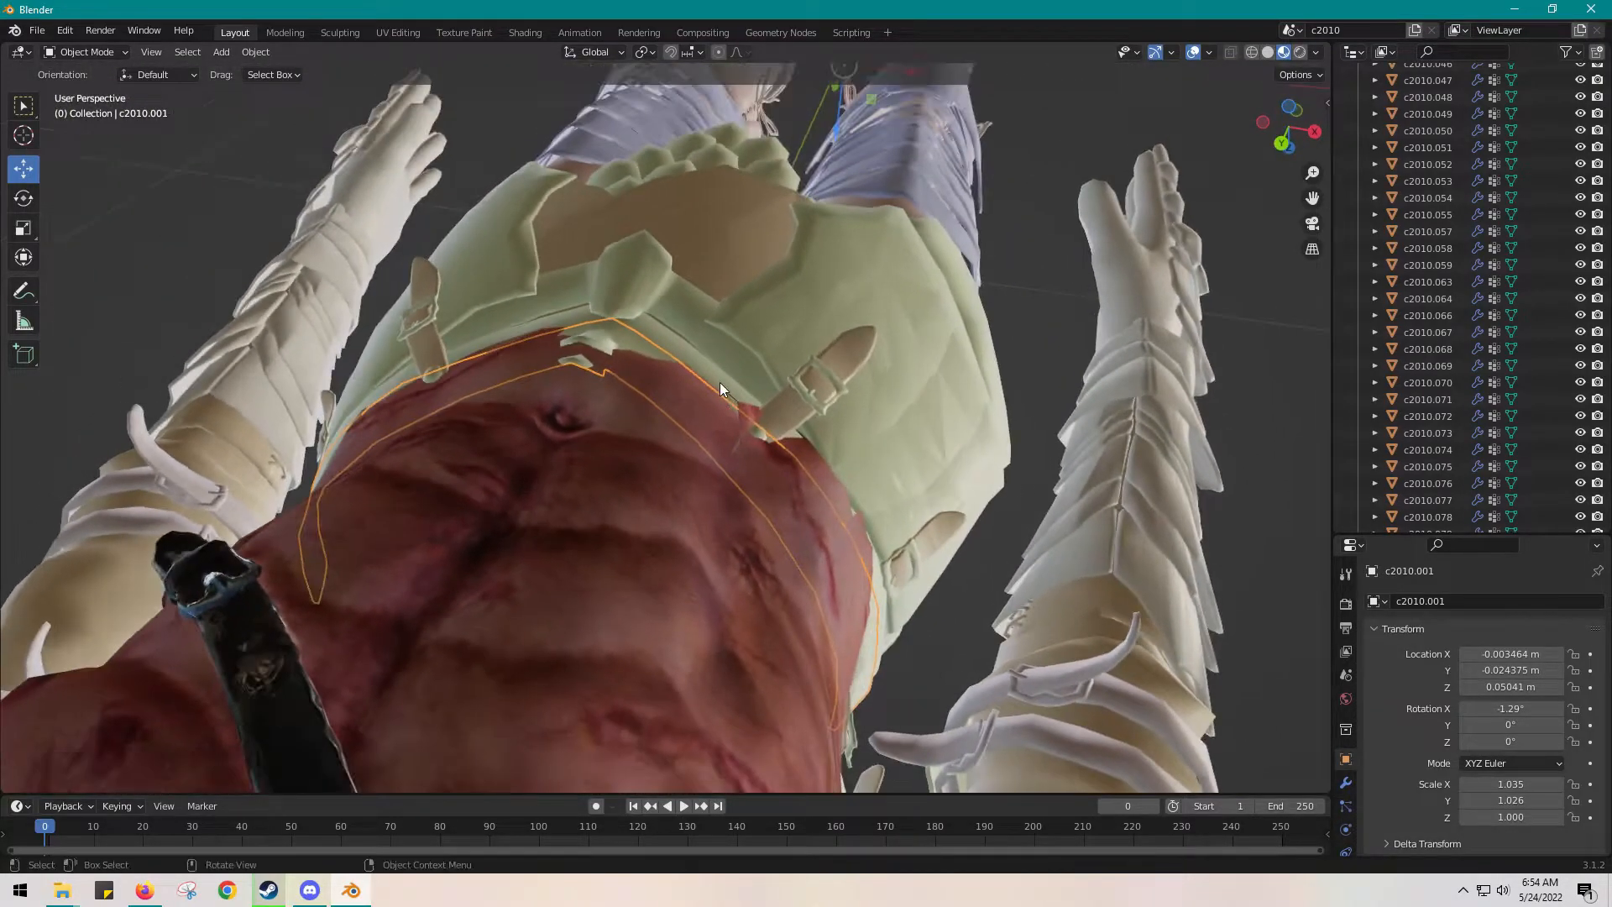
pyautogui.scroll(-3, 792, 224)
pyautogui.moveTo(792, 223); pyautogui.dragTo(776, 186, button='middle')
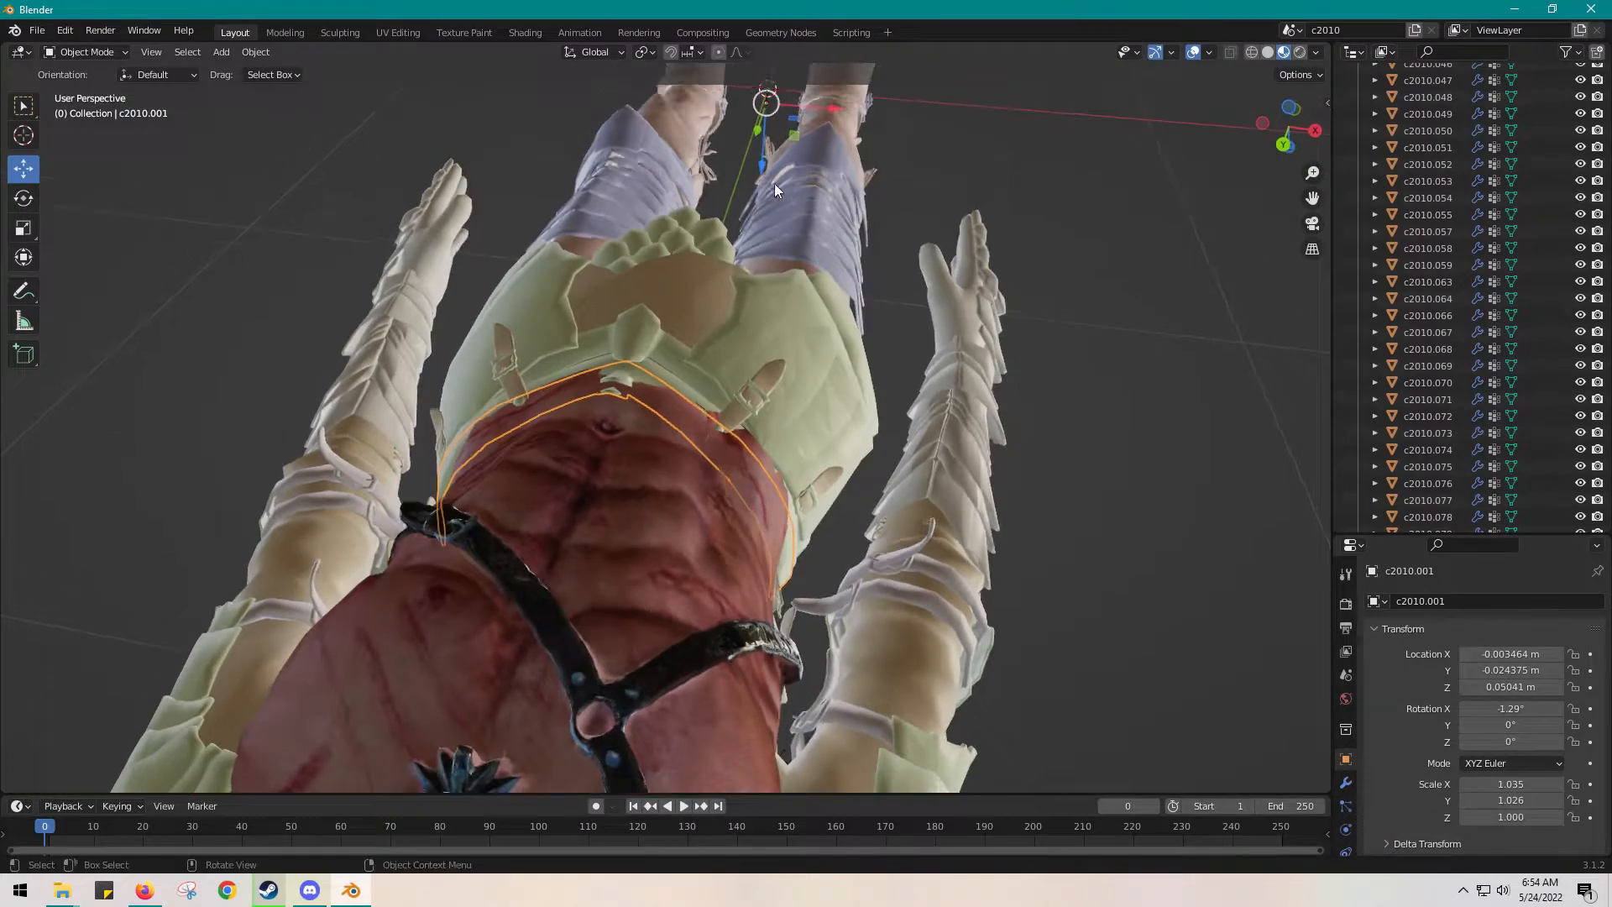
pyautogui.moveTo(758, 165); pyautogui.dragTo(770, 132)
pyautogui.moveTo(774, 233); pyautogui.dragTo(724, 252, button='middle')
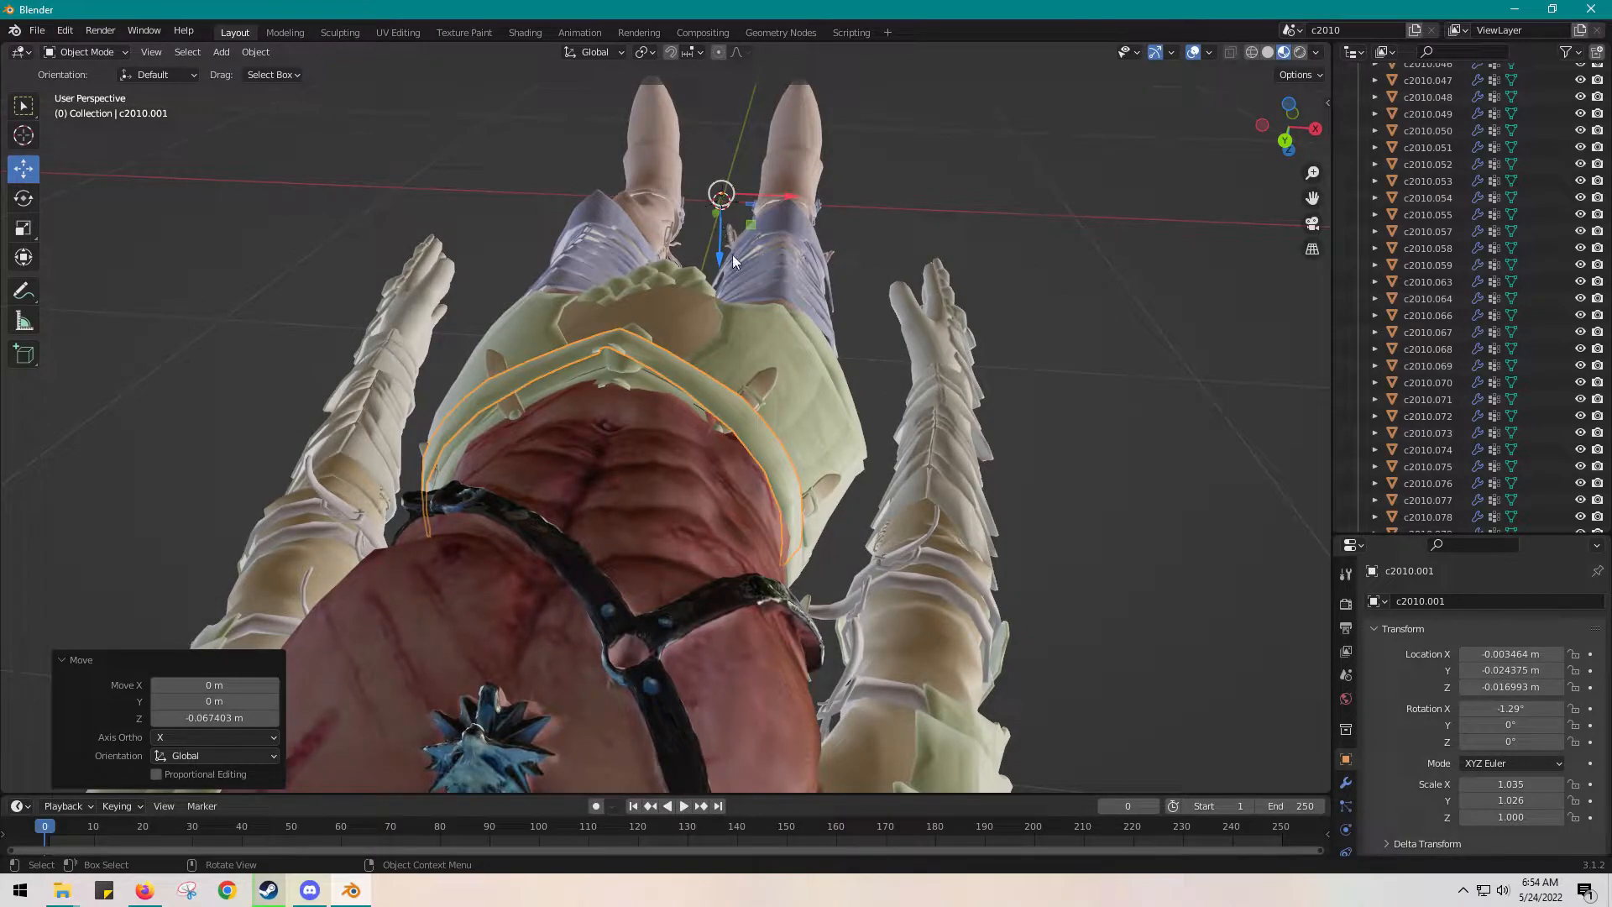
pyautogui.moveTo(720, 253); pyautogui.dragTo(721, 265)
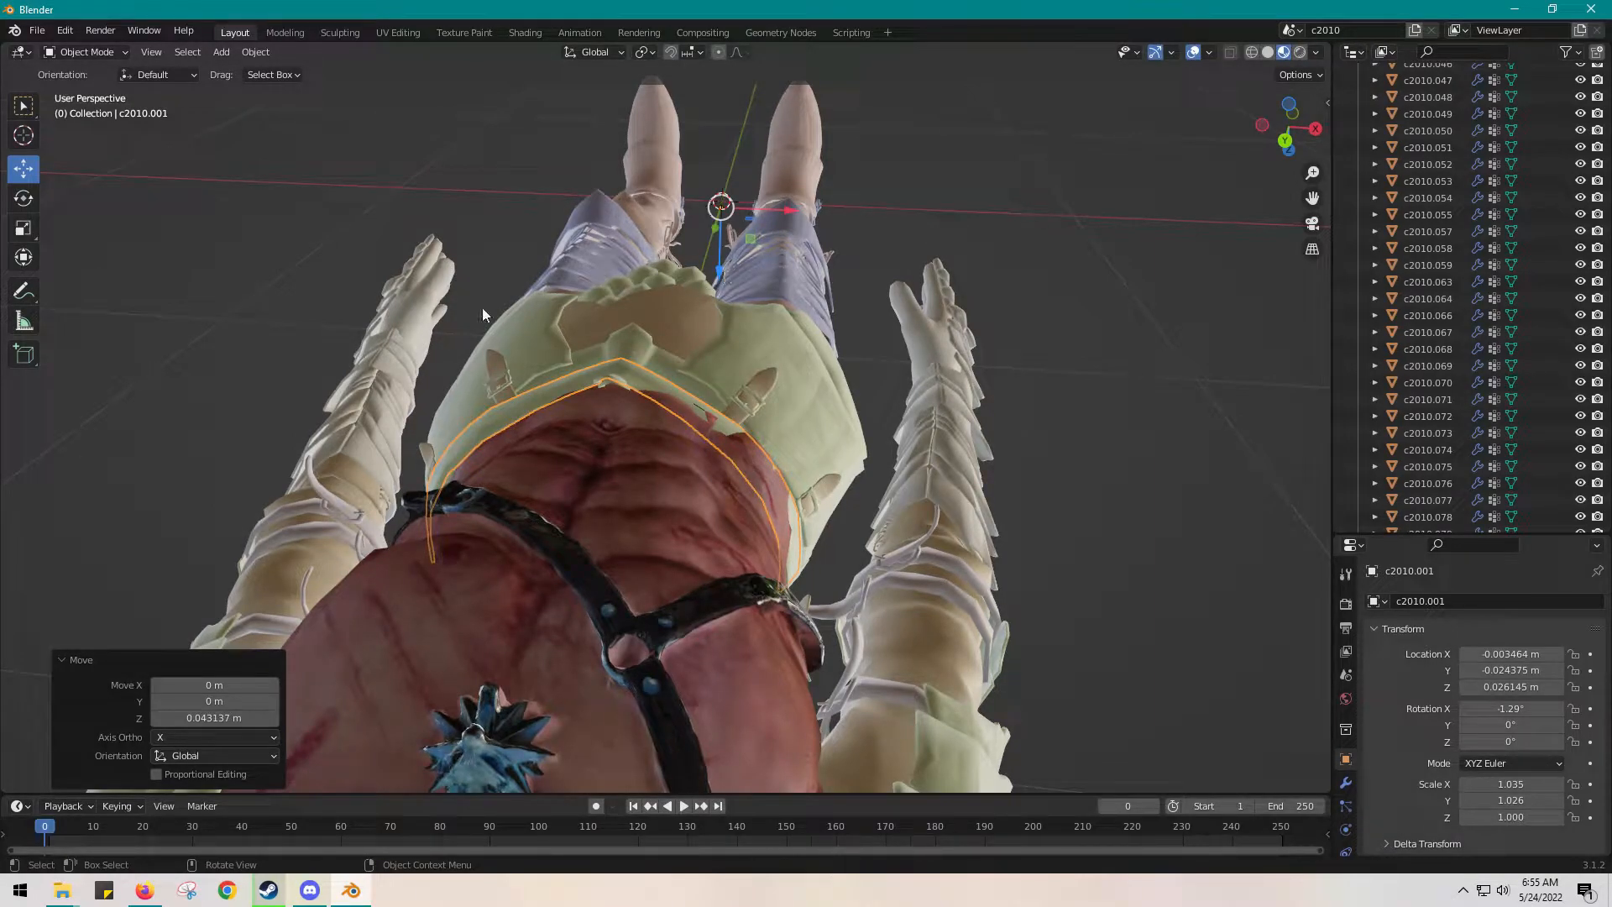
pyautogui.click(25, 236)
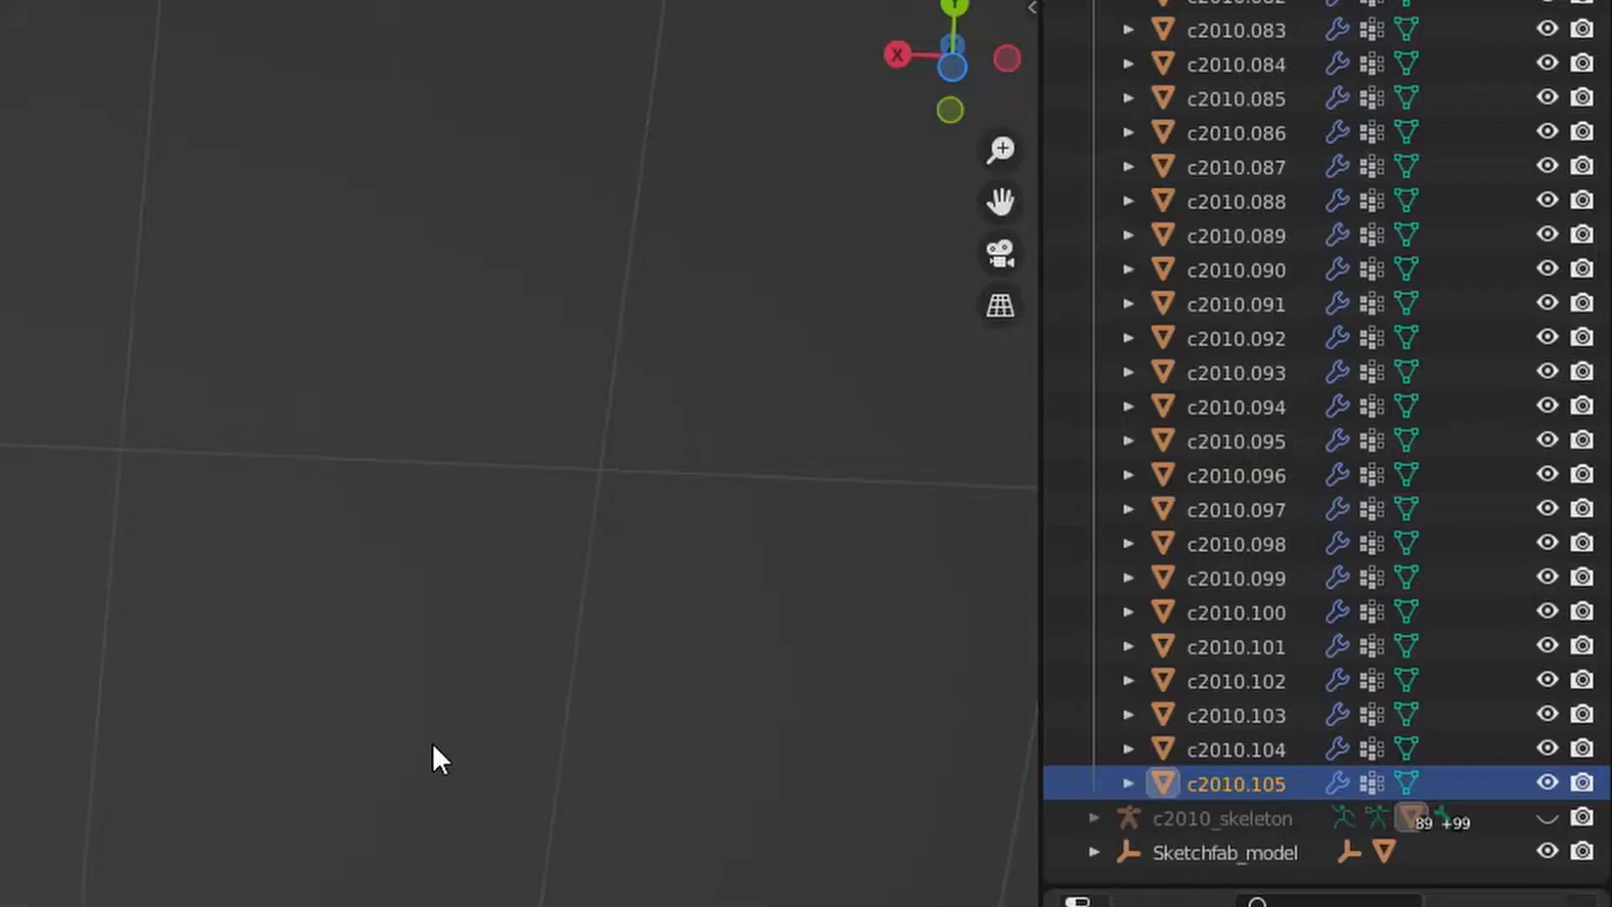
# - Join all the armour meshes from c2010.001 through c2010.105 into the c2010 object
pyautogui.click(1036, 461)
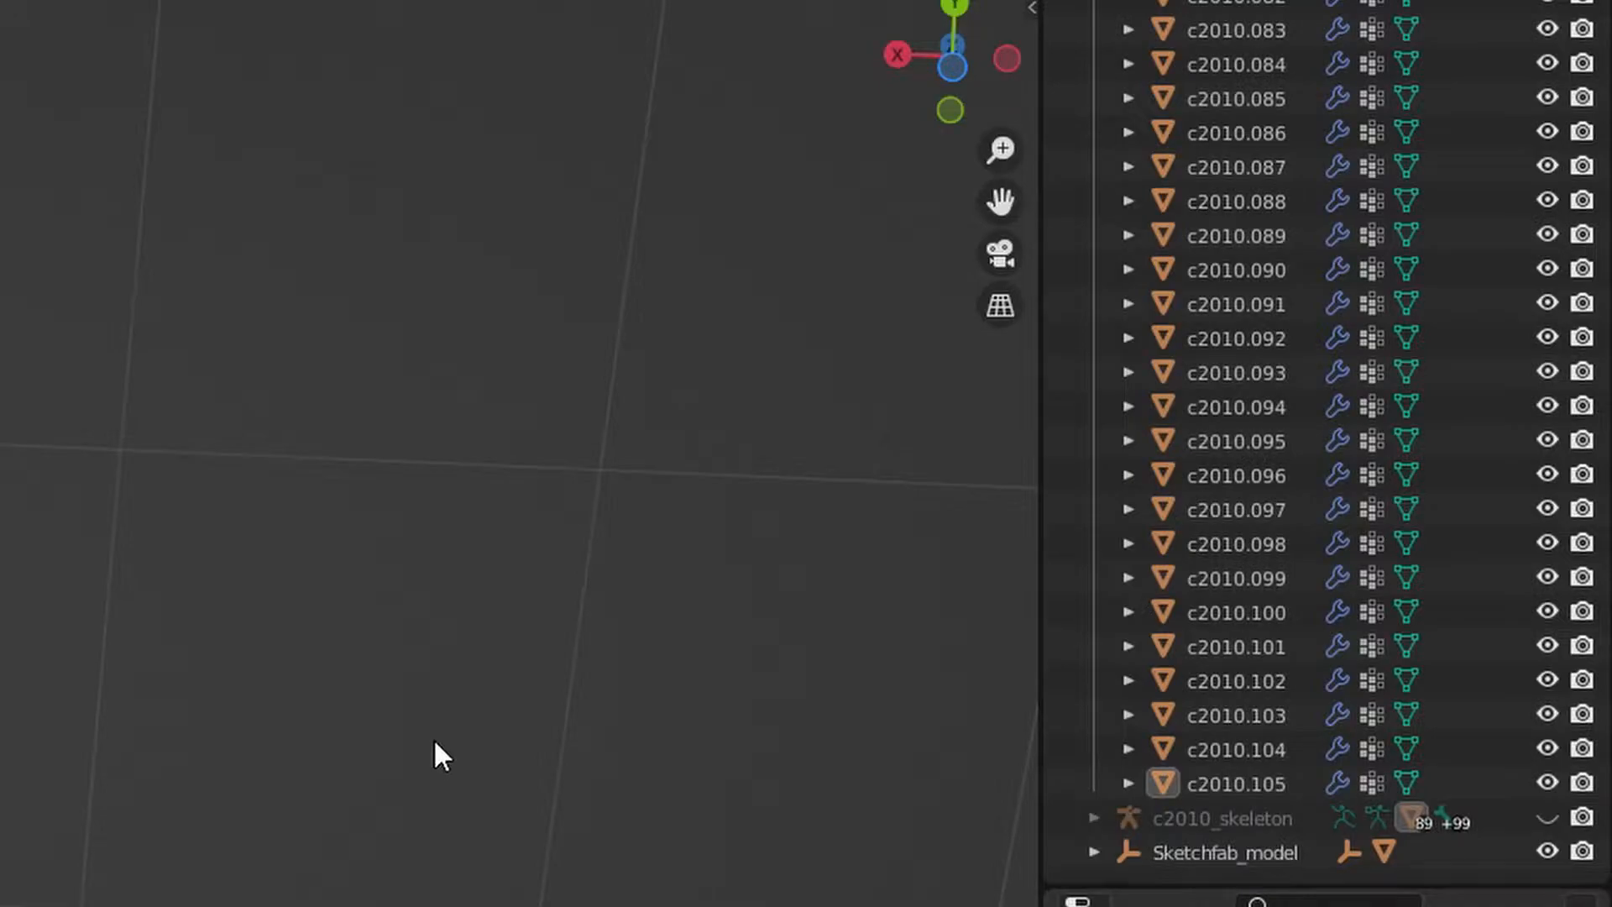
pyautogui.click(1257, 785)
pyautogui.scroll(10, 1293, 714)
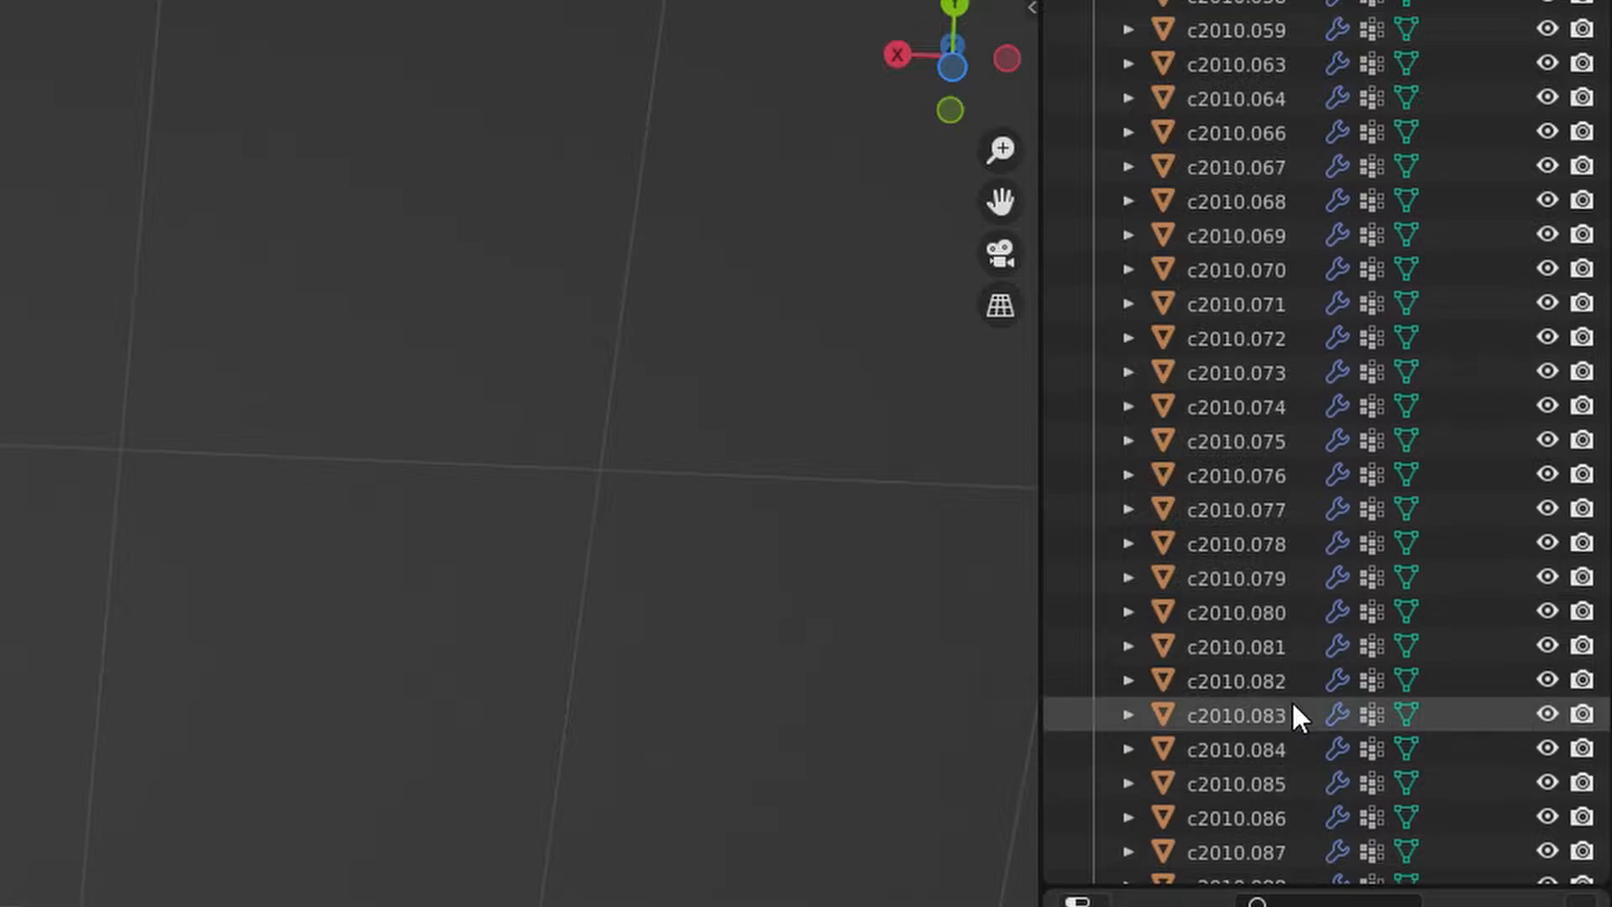
pyautogui.scroll(20, 1293, 705)
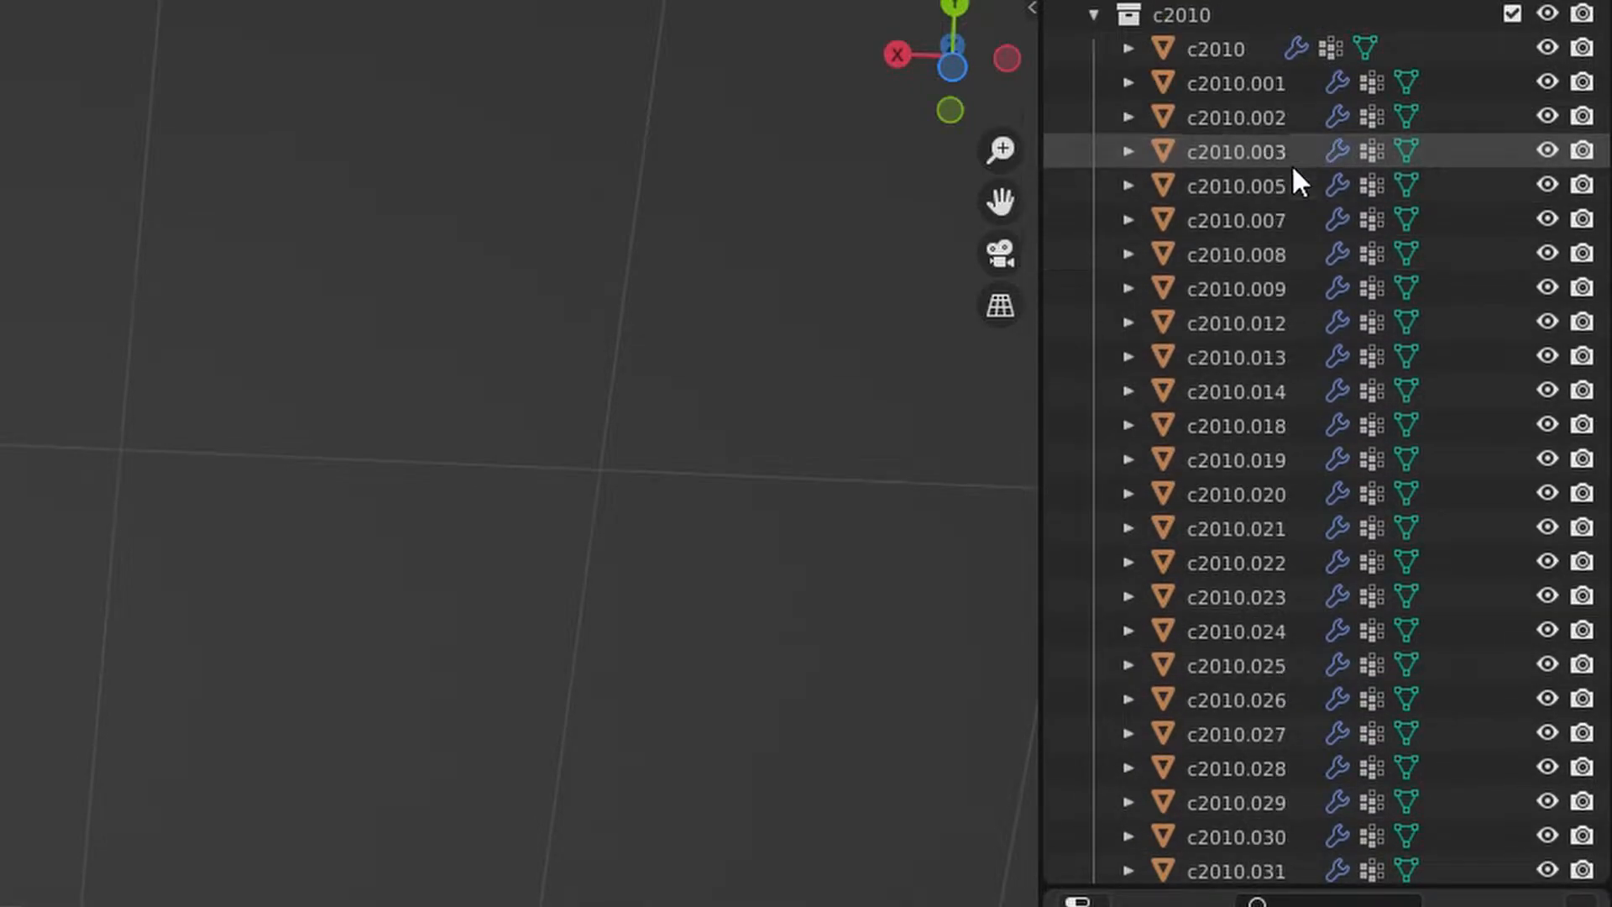
pyautogui.keyDown('shift'); pyautogui.click(1248, 98); pyautogui.keyUp('shift')
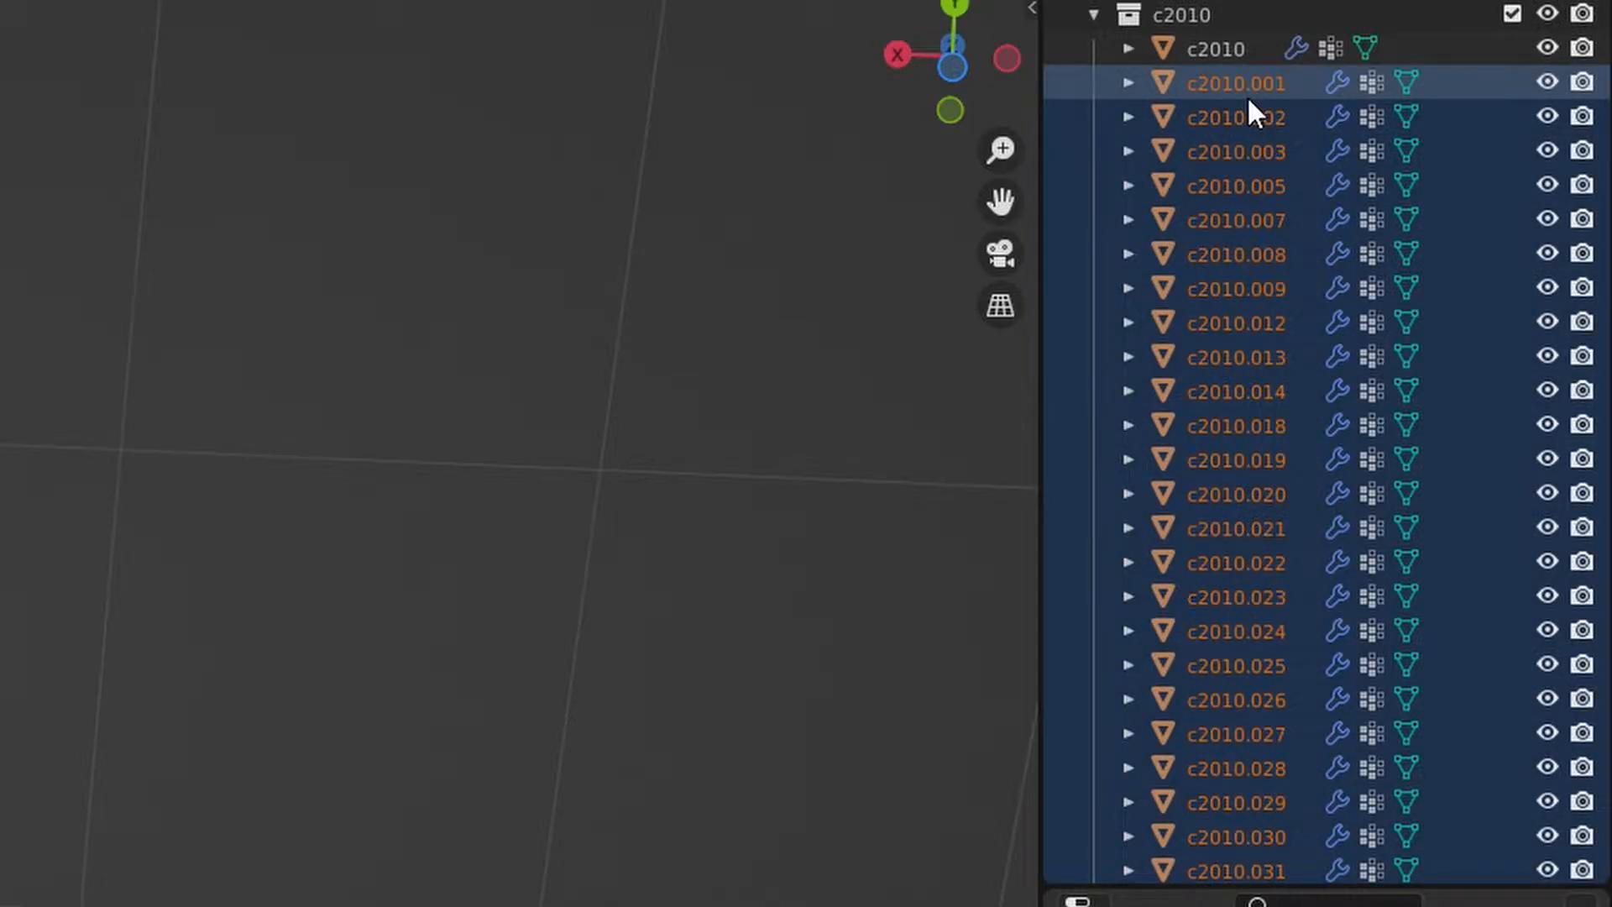
pyautogui.keyDown('ctrl'); pyautogui.click(1222, 52); pyautogui.keyUp('ctrl')
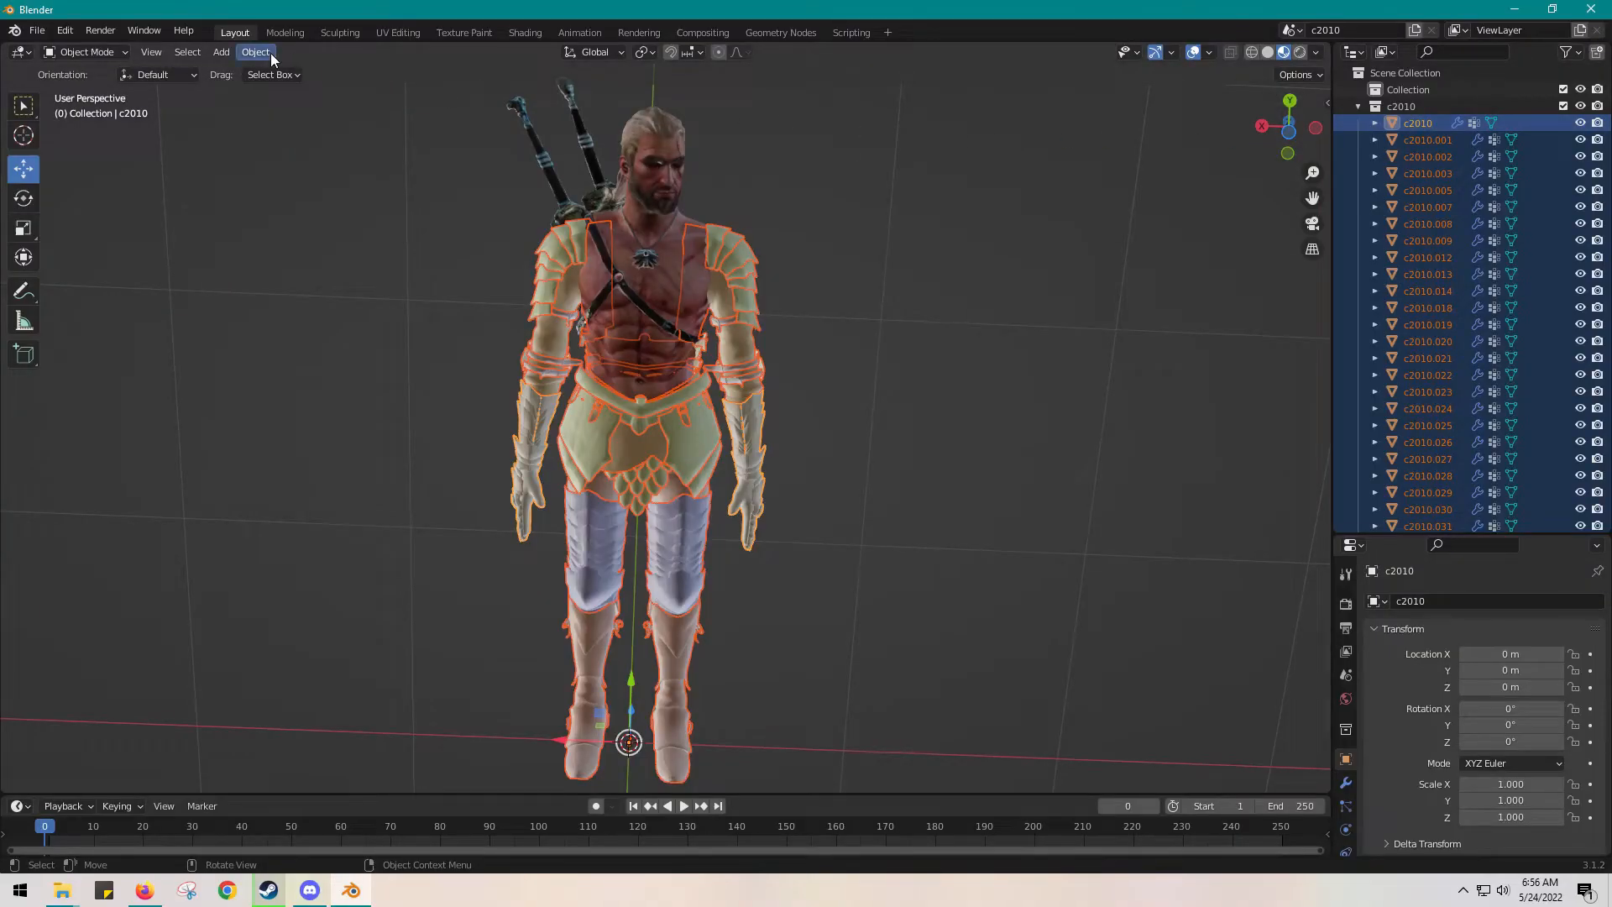
pyautogui.click(270, 53)
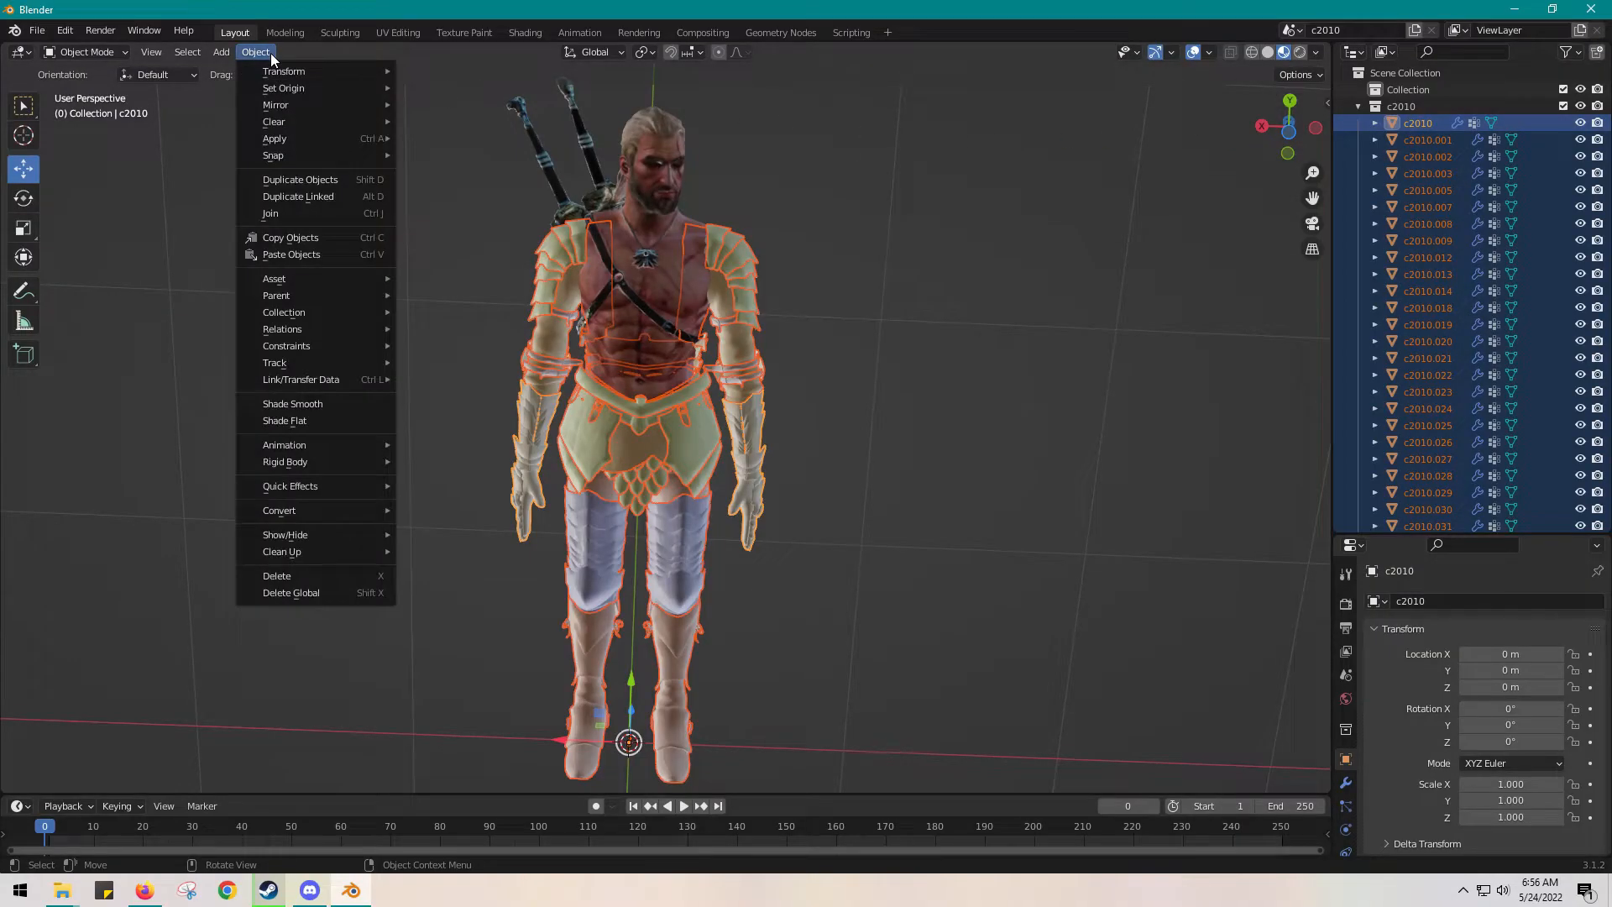
pyautogui.click(292, 216)
pyautogui.click(973, 228)
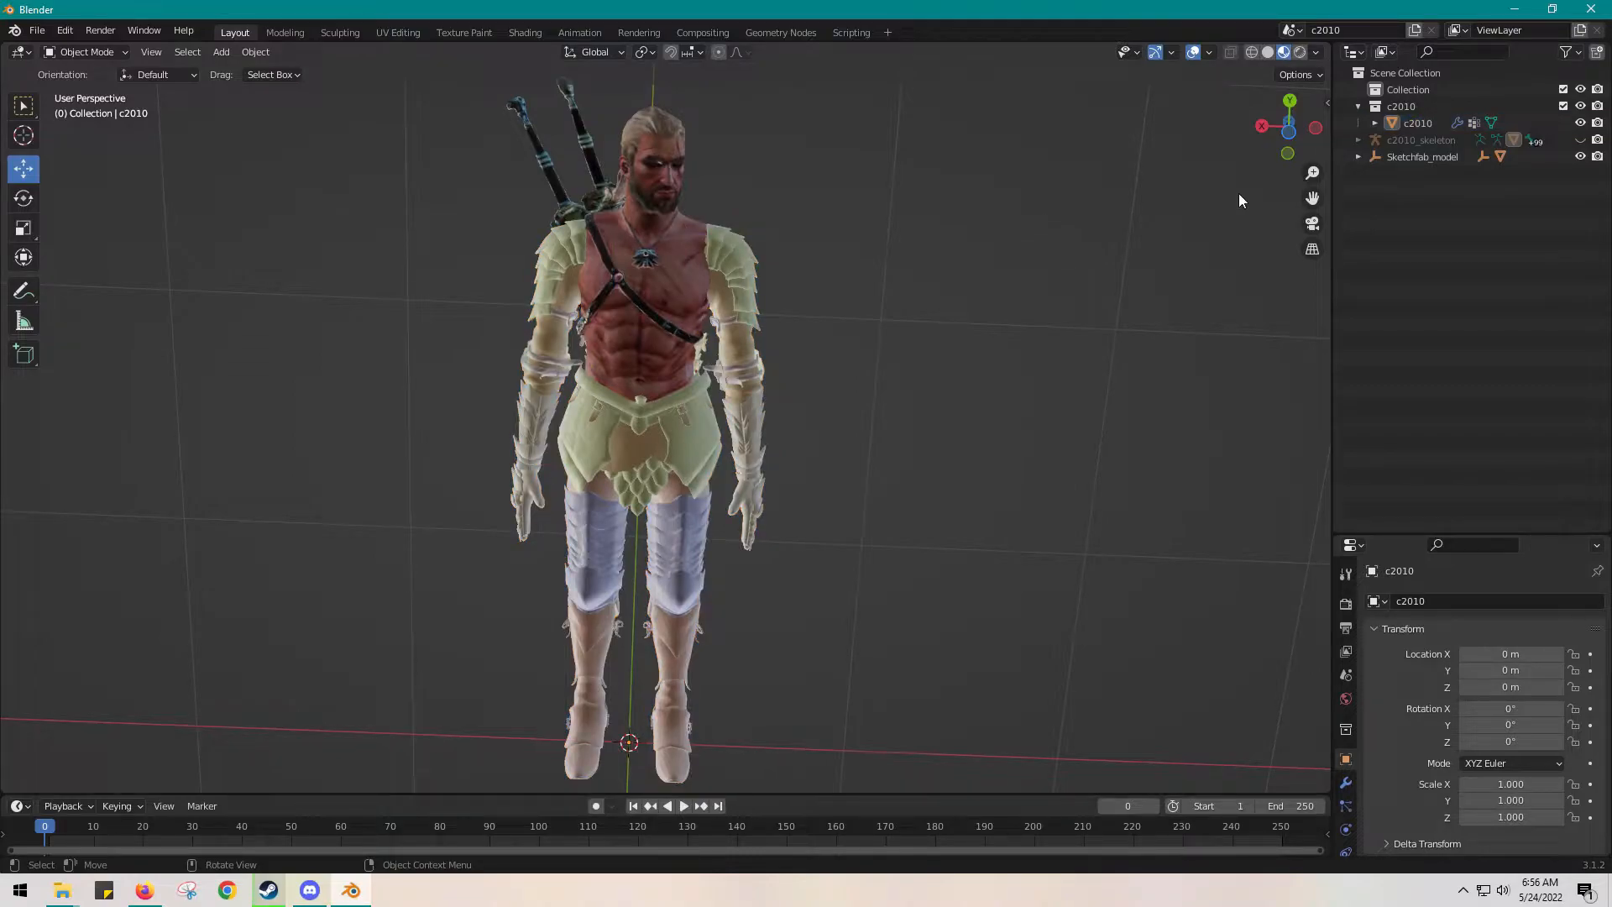
# - Apply all transforms (location, rotation and scale) to the upper-body mesh Object_2
pyautogui.click(1407, 159)
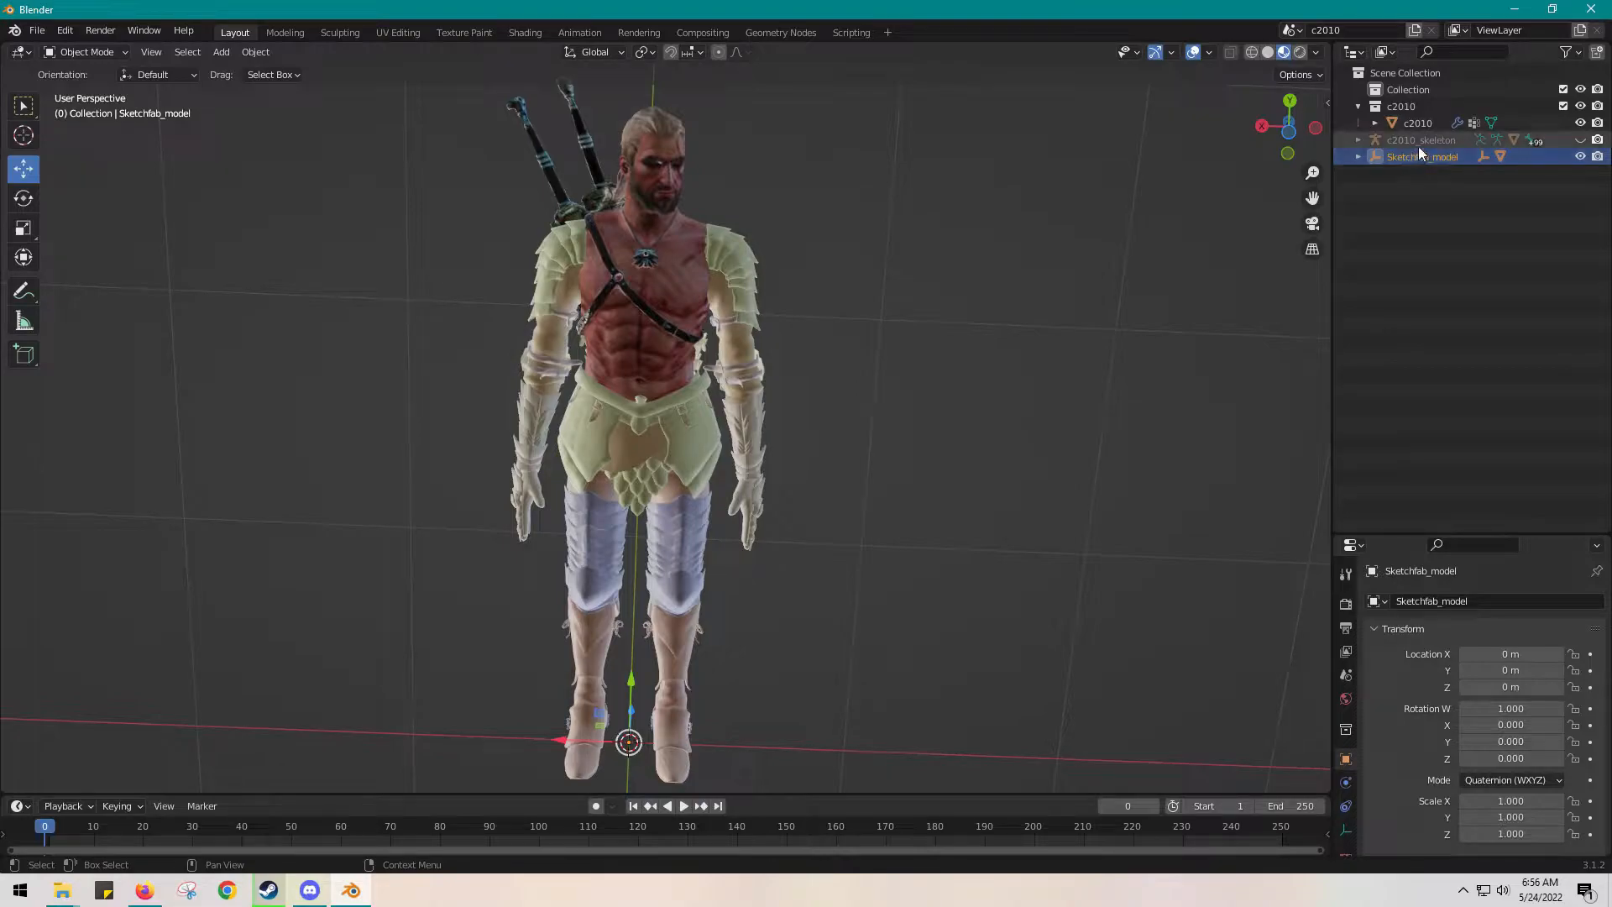
pyautogui.click(667, 281)
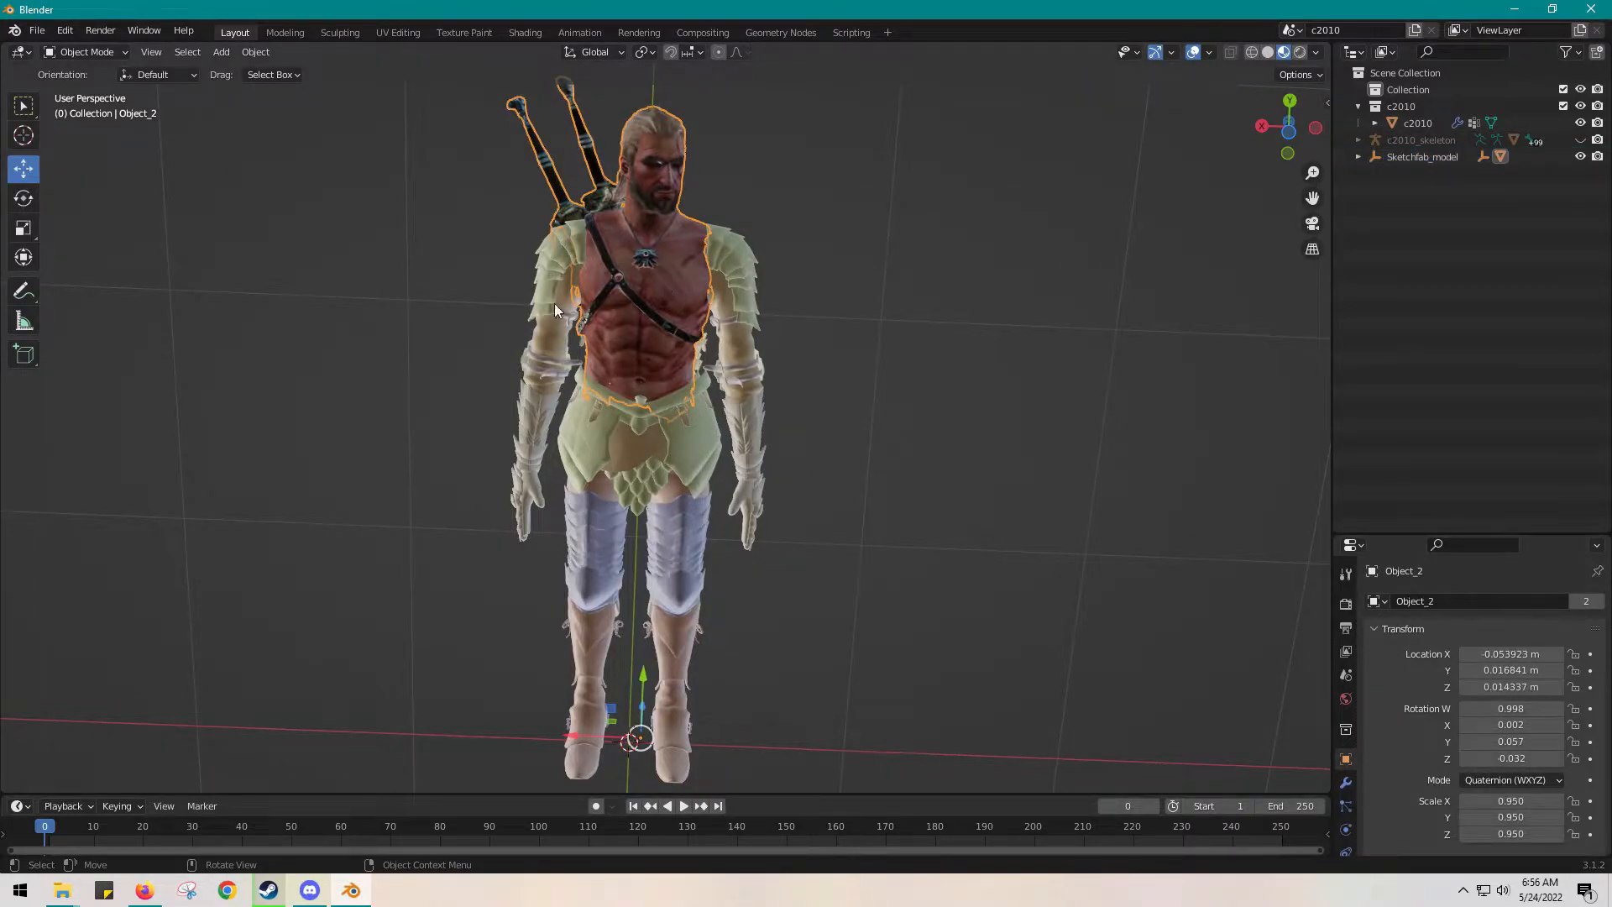
pyautogui.click(255, 51)
pyautogui.moveTo(296, 136)
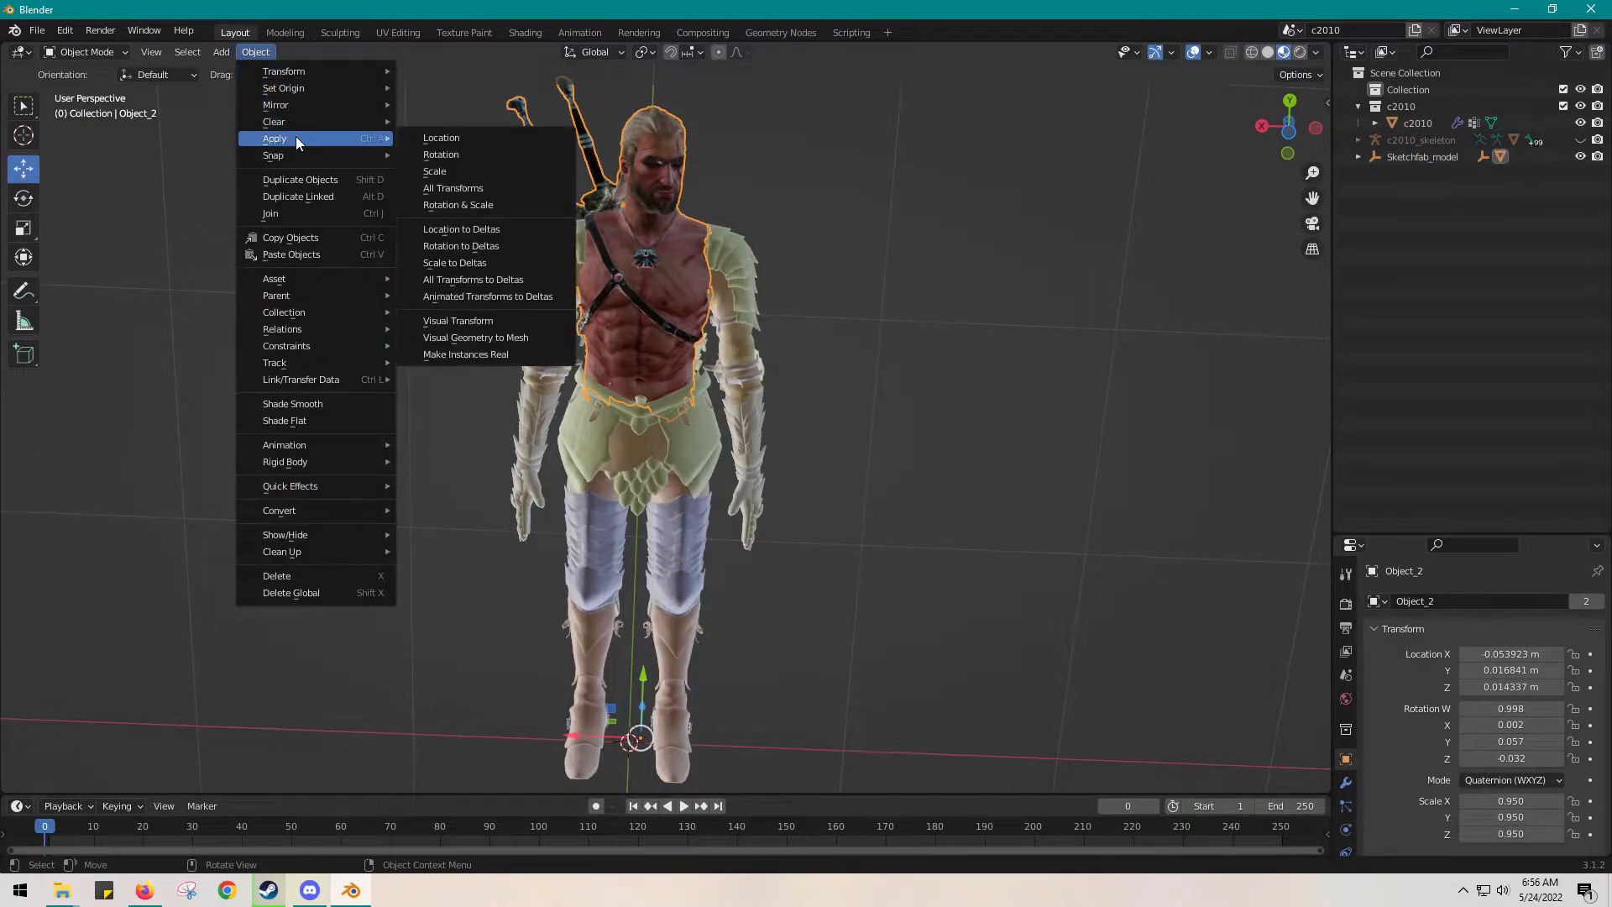
pyautogui.click(472, 186)
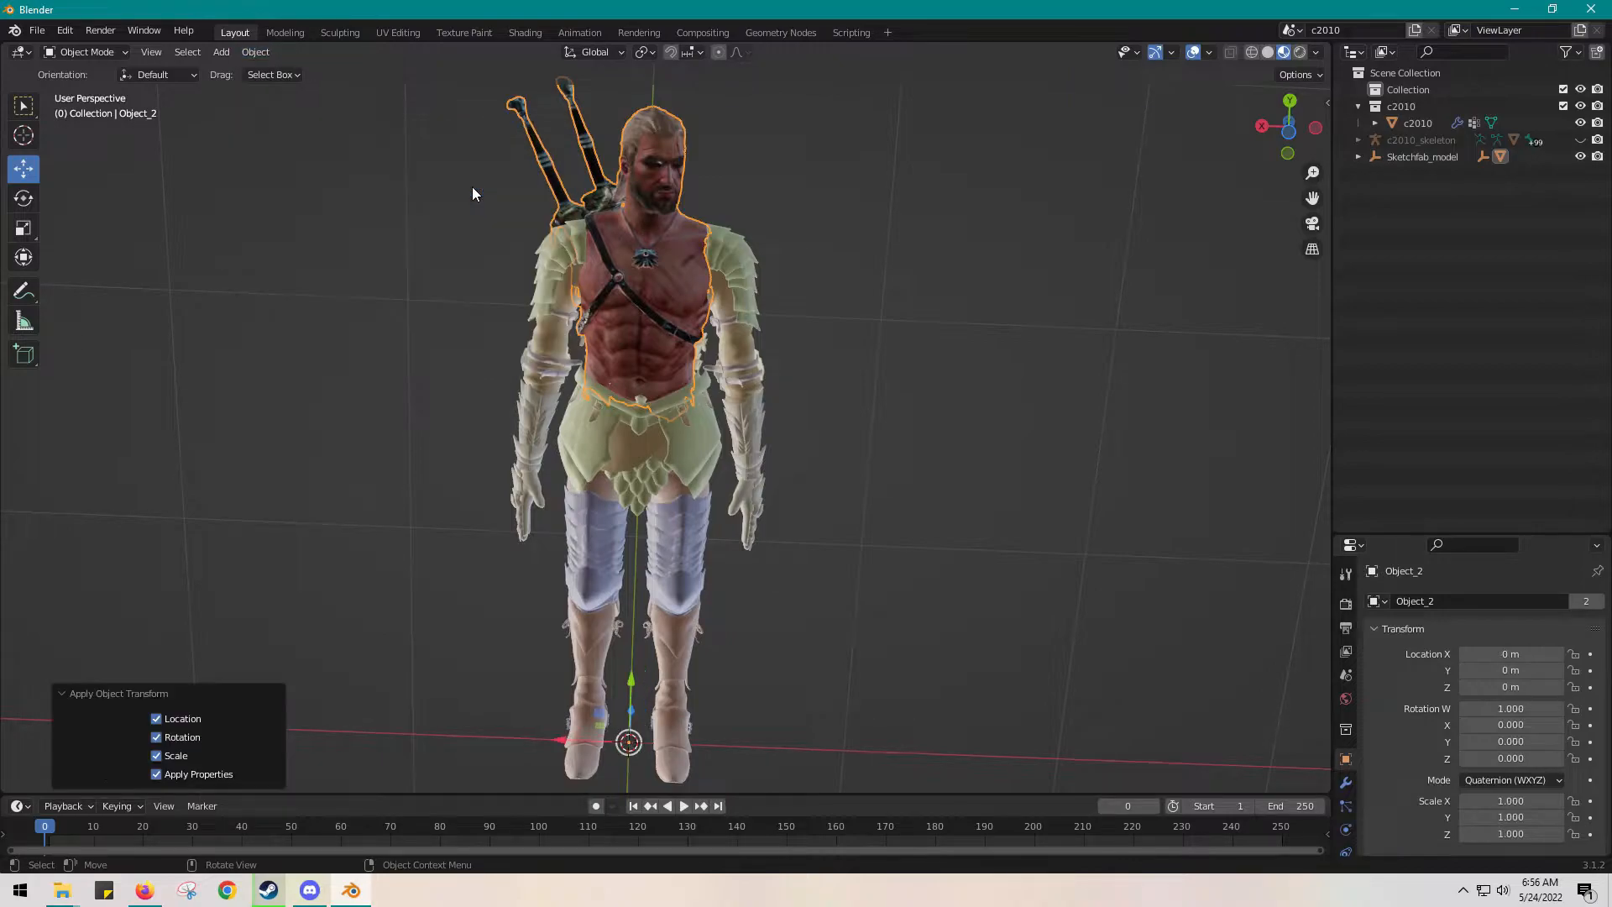
pyautogui.click(984, 250)
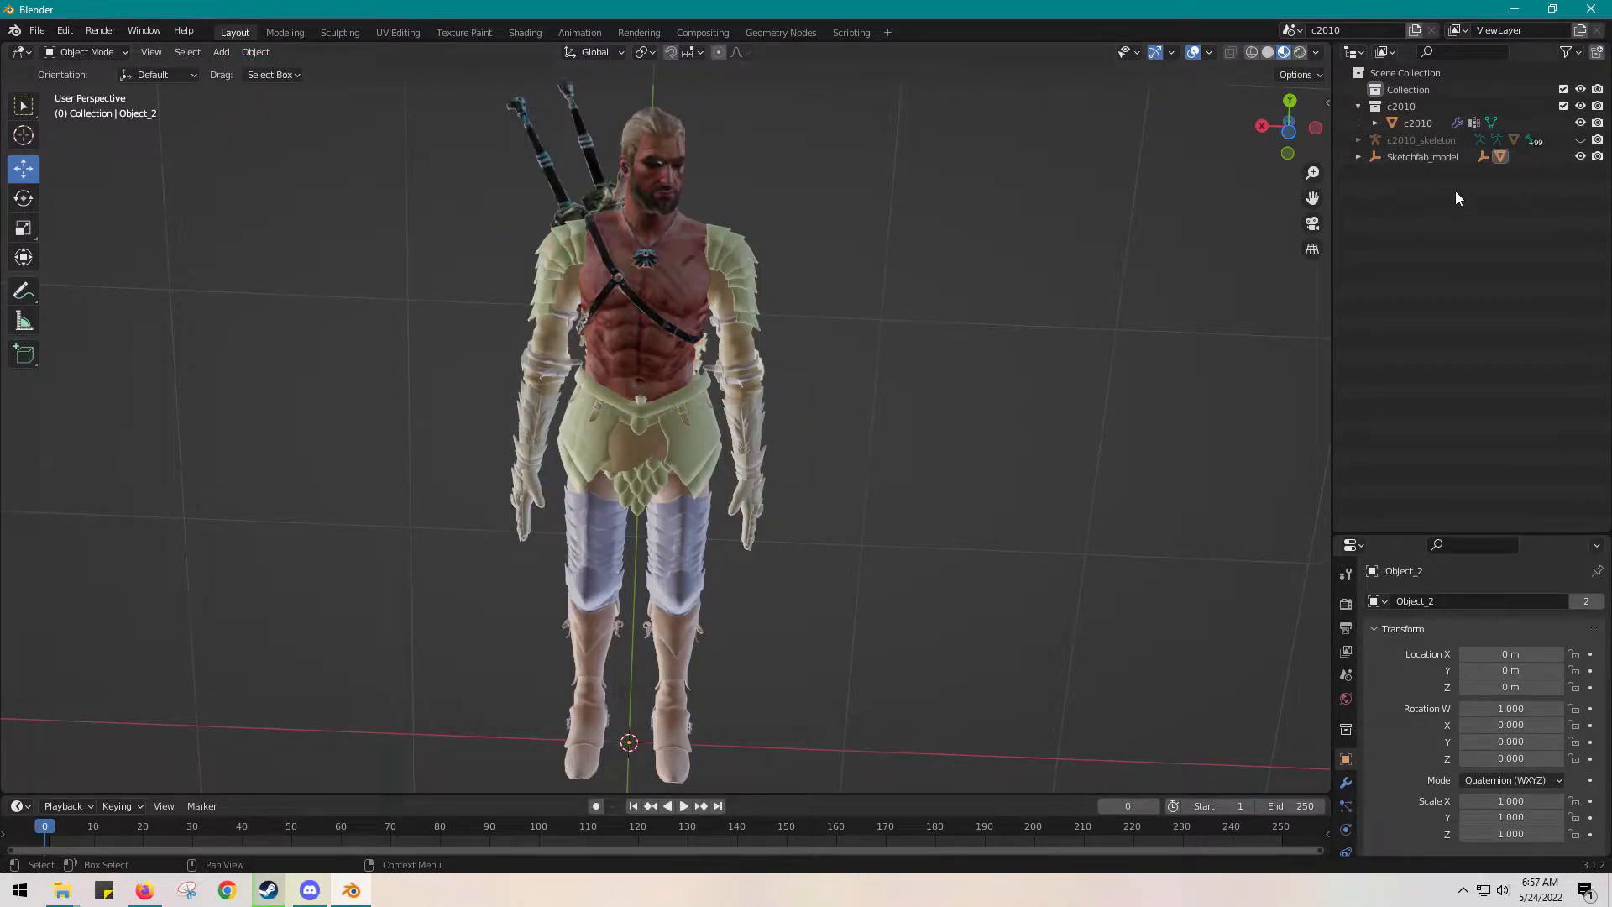
pyautogui.click(1413, 158)
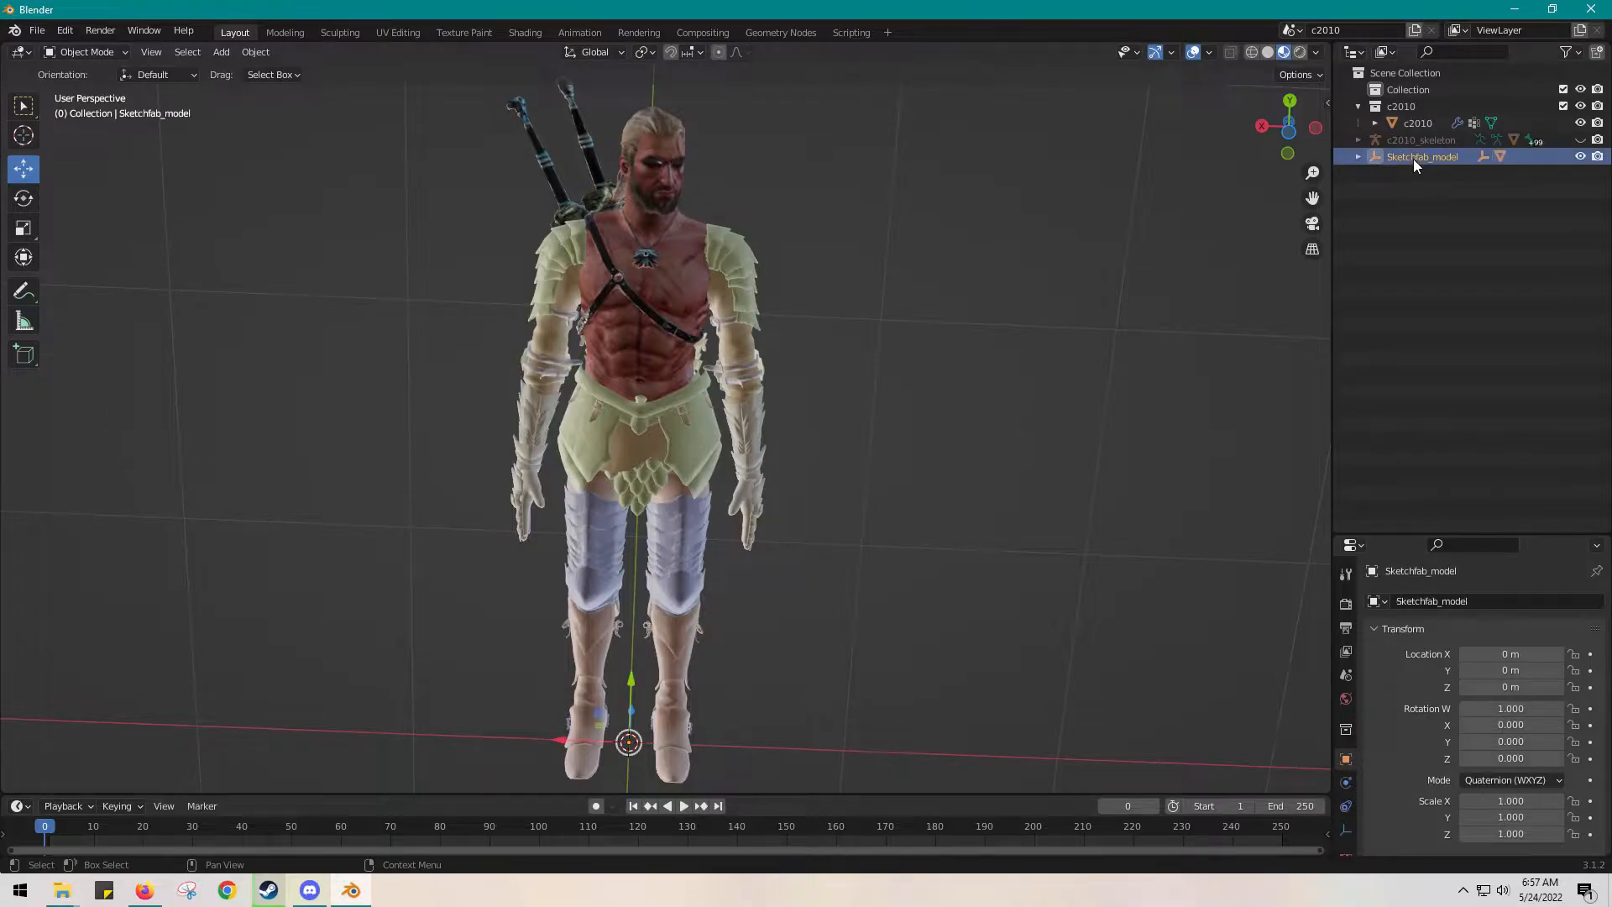
pyautogui.click(1357, 157)
pyautogui.click(1427, 192)
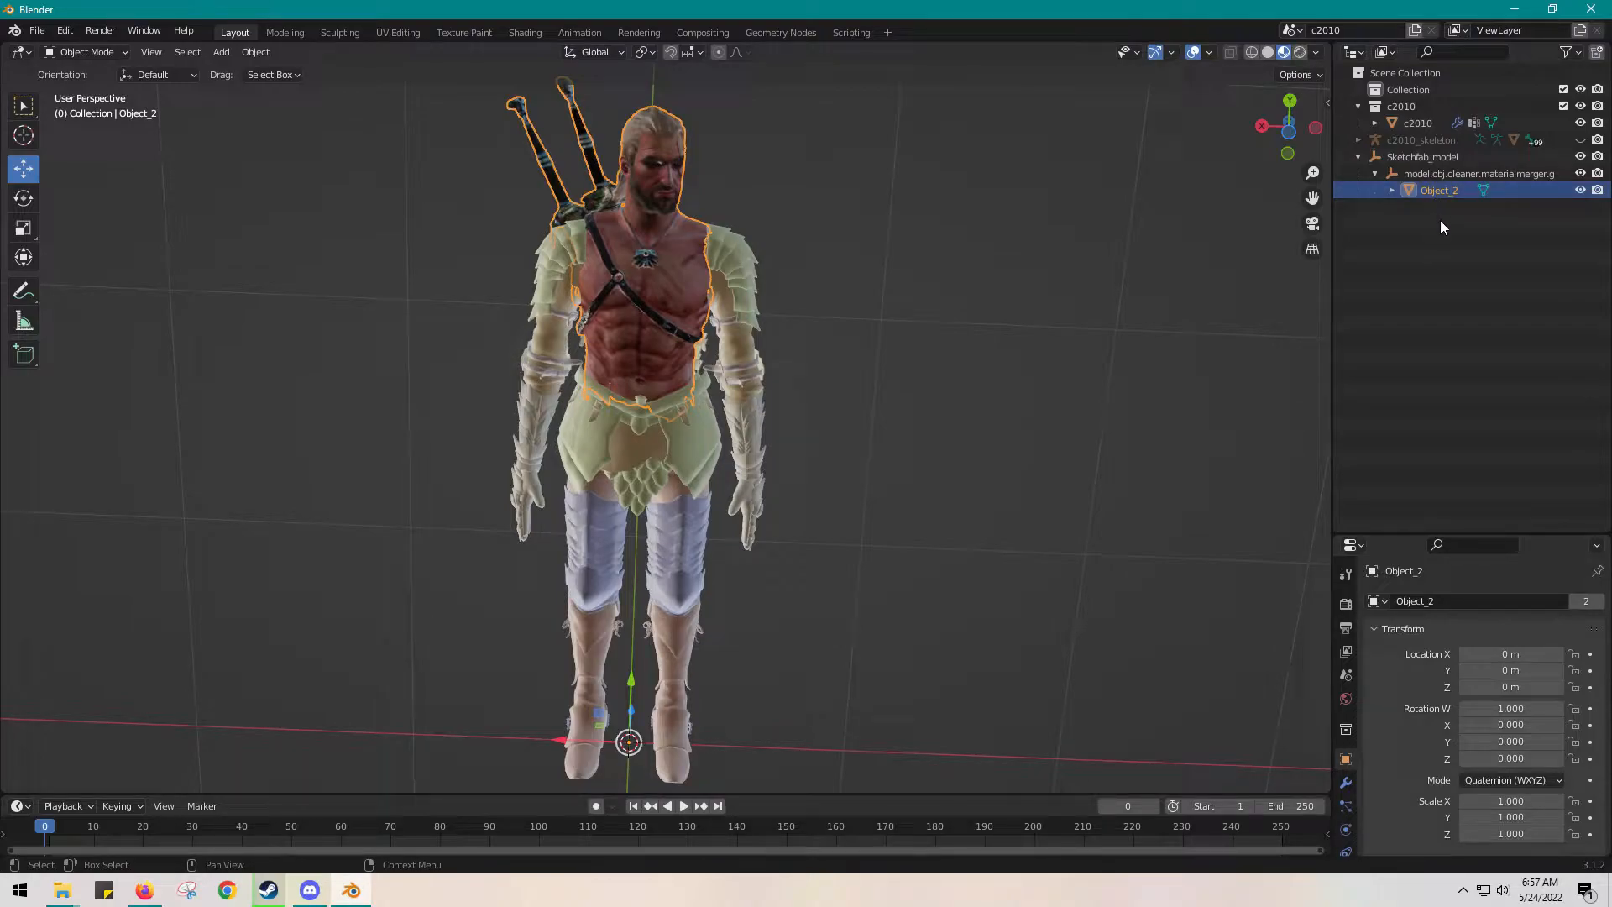
pyautogui.click(1419, 124)
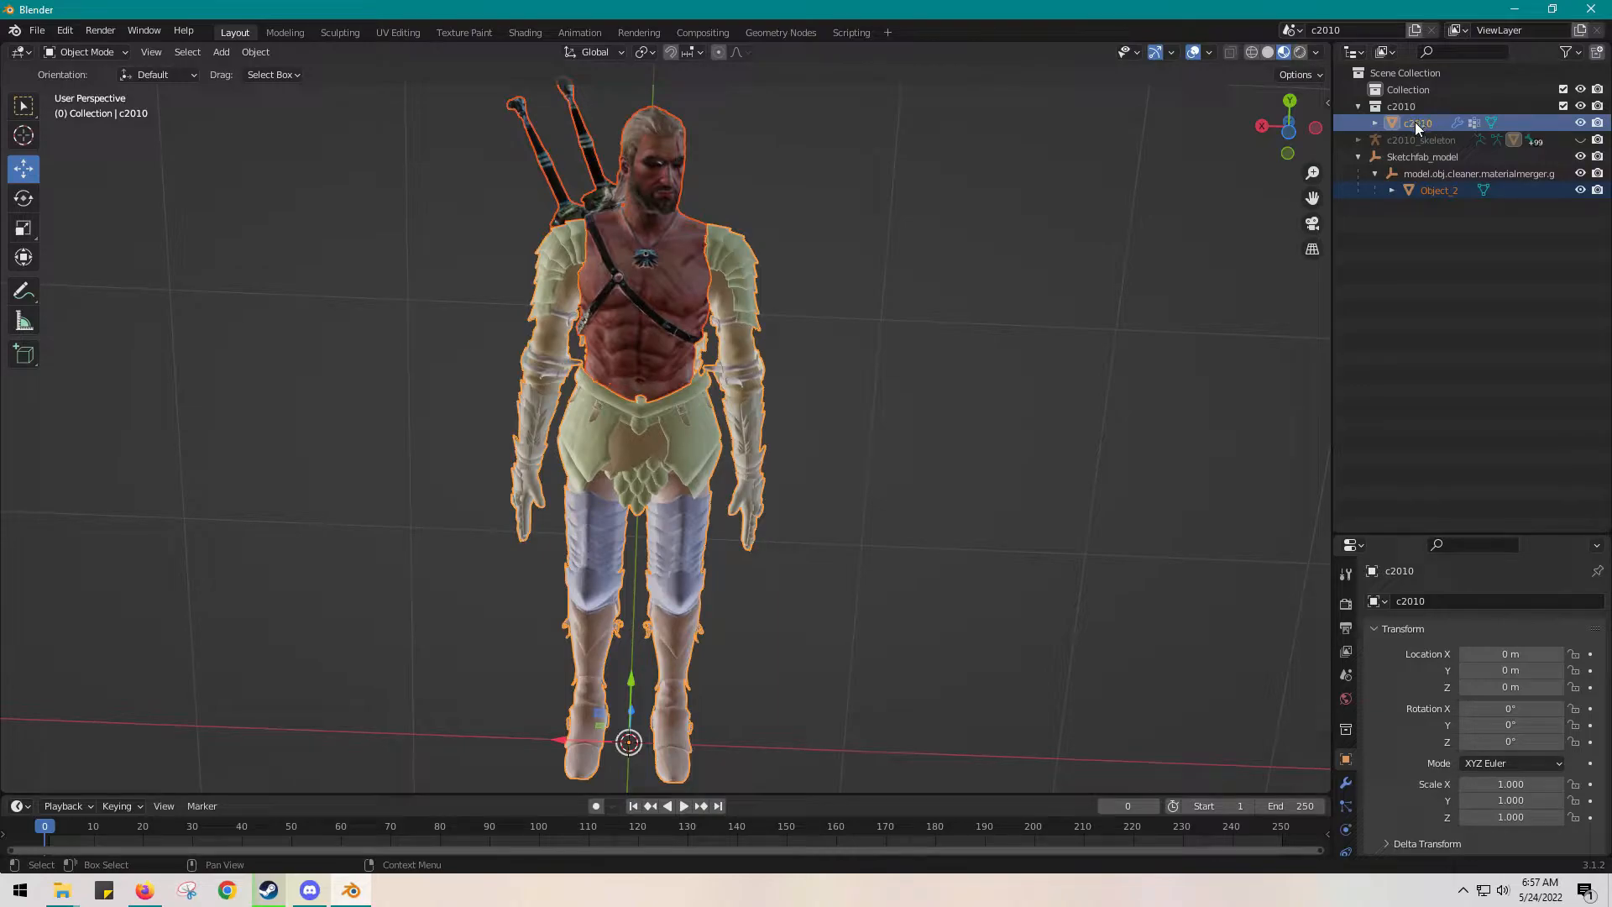
pyautogui.click(254, 53)
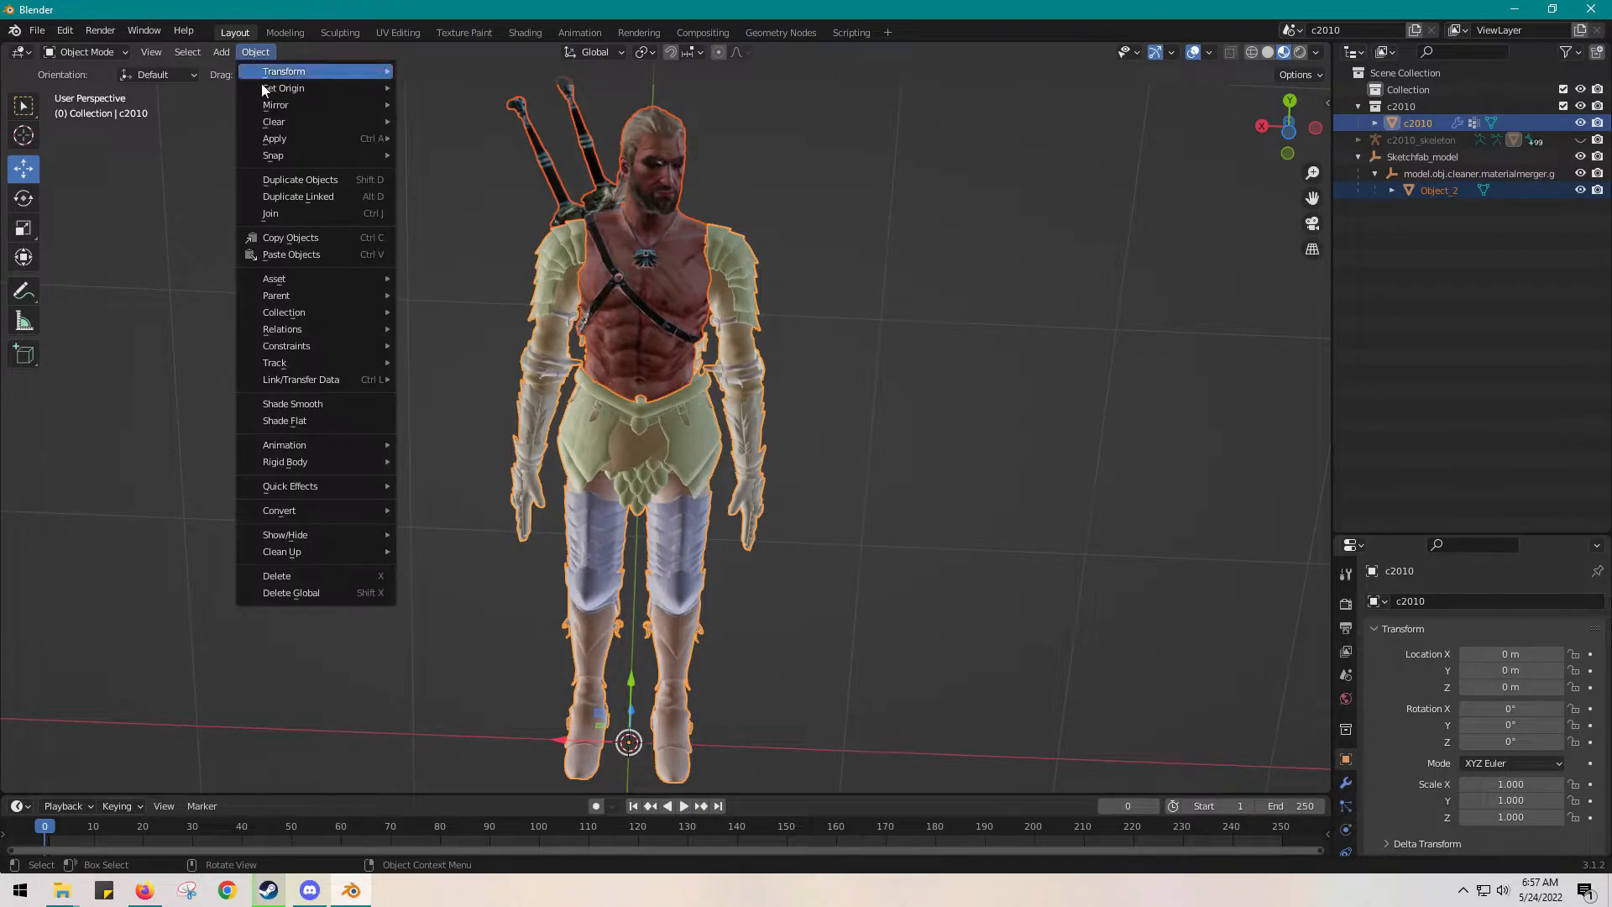
pyautogui.moveTo(339, 380)
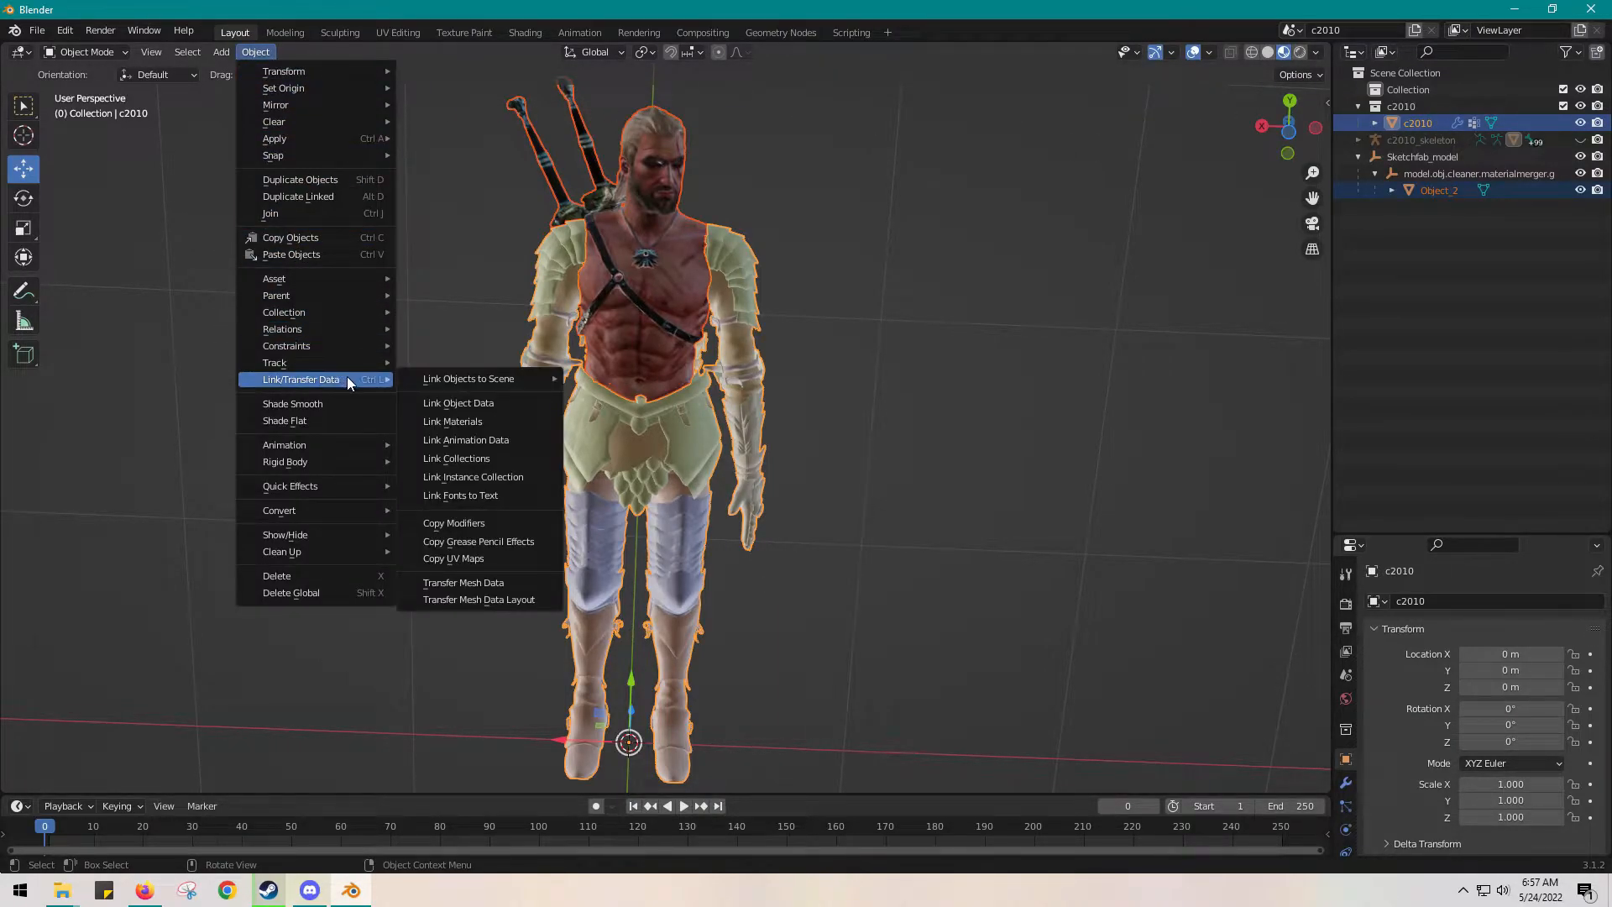
pyautogui.click(957, 314)
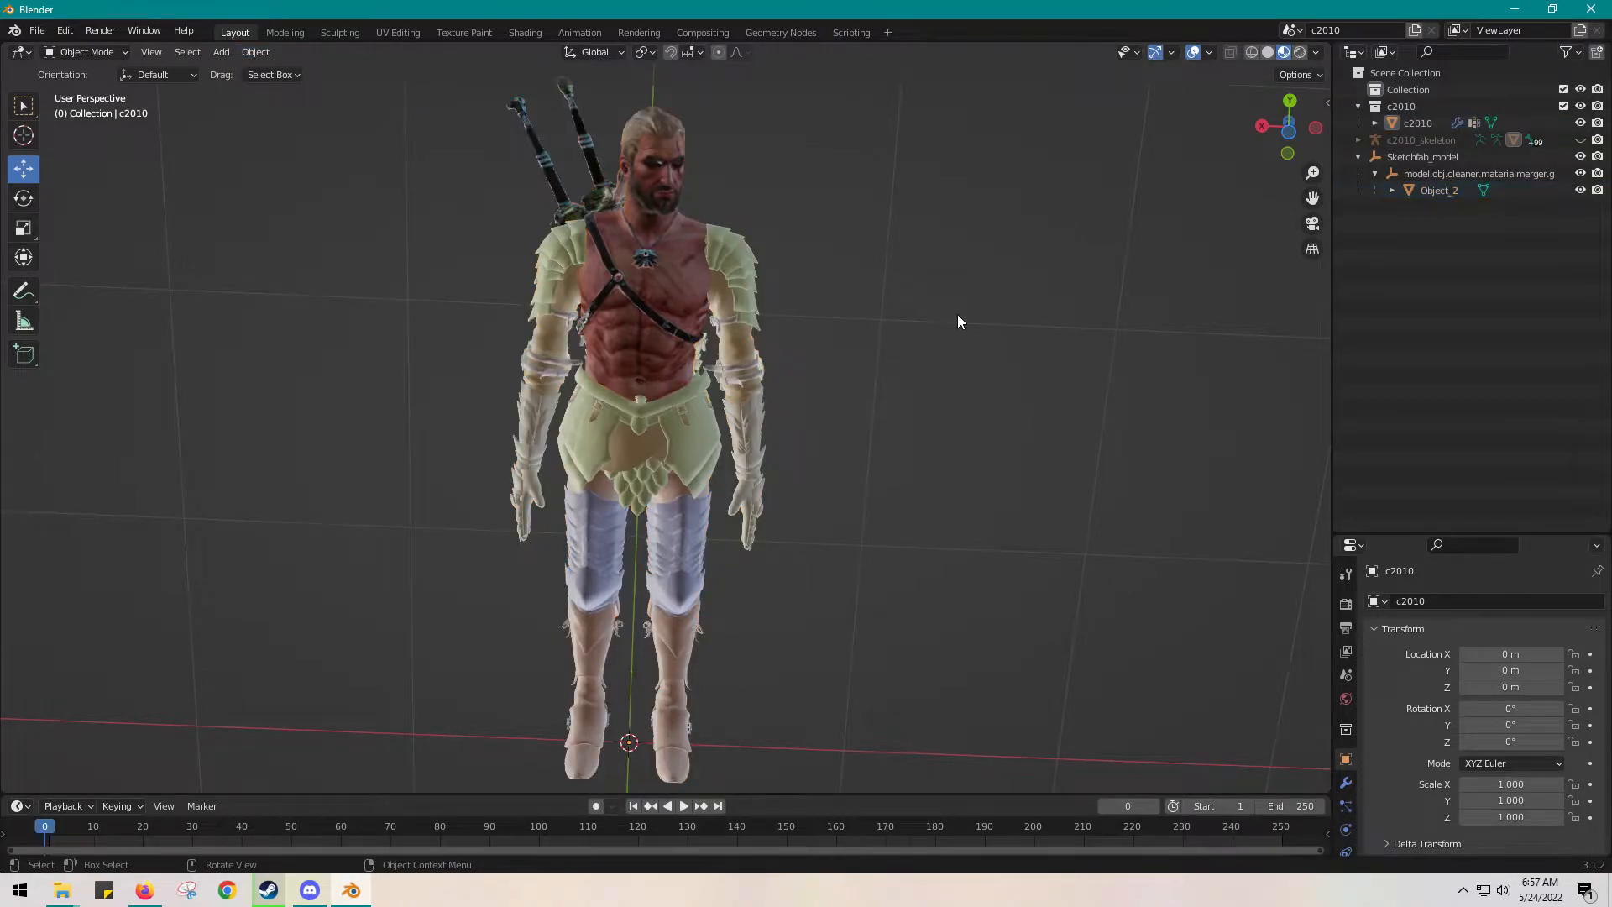
# - Unhide the c2010_skeleton armature and switch it to Pose Mode
pyautogui.click(1579, 141)
pyautogui.click(1579, 140)
pyautogui.click(1579, 140)
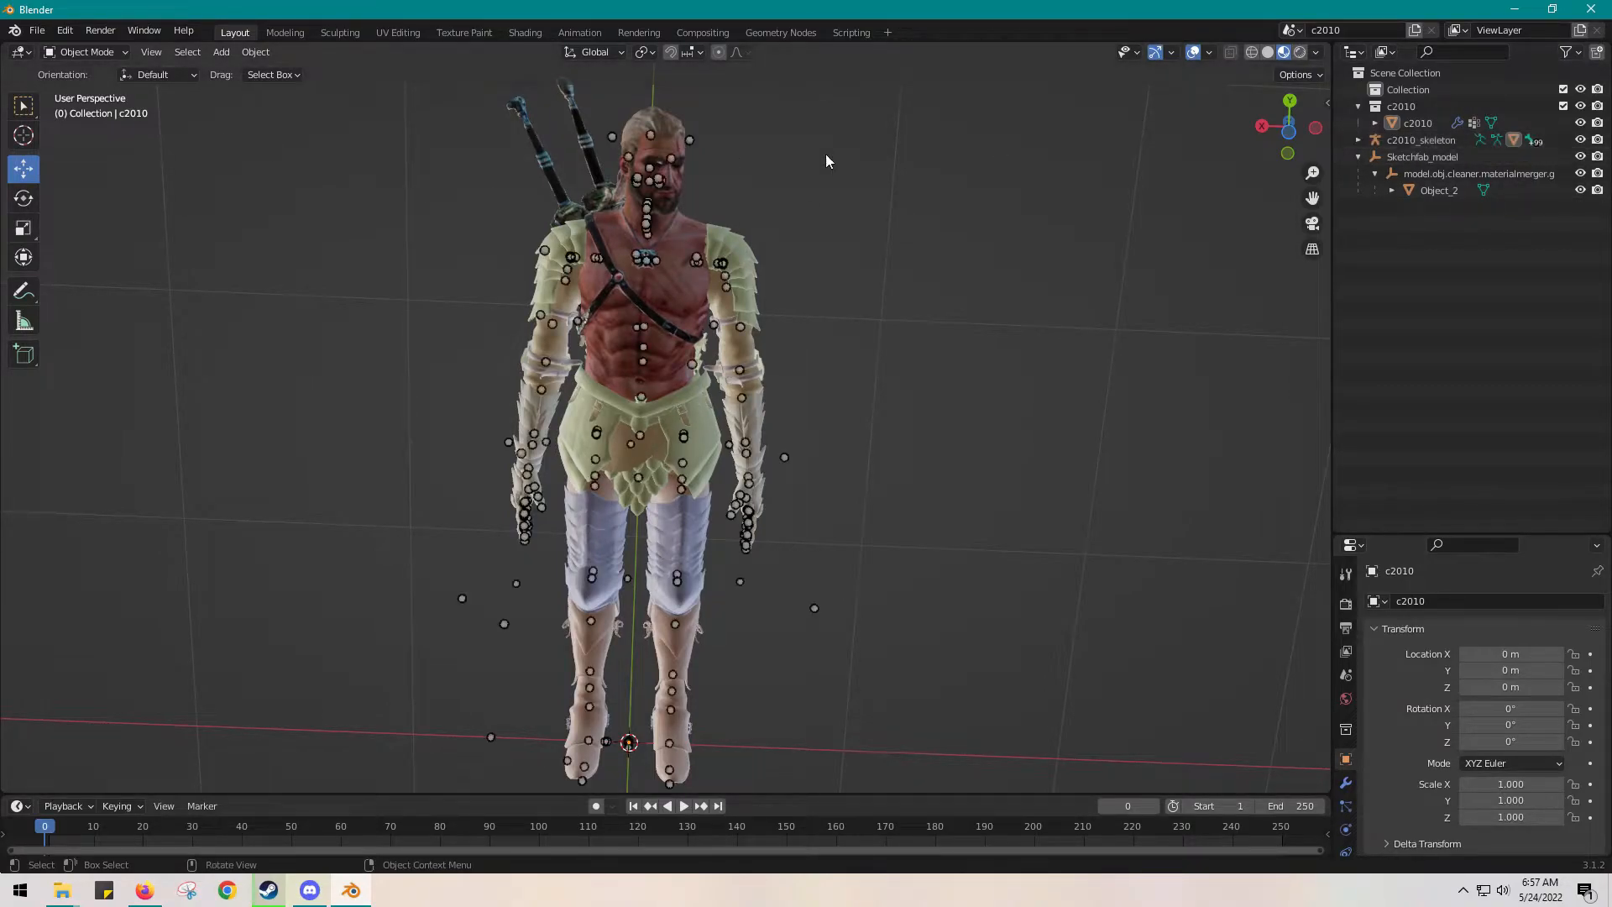
pyautogui.click(648, 216)
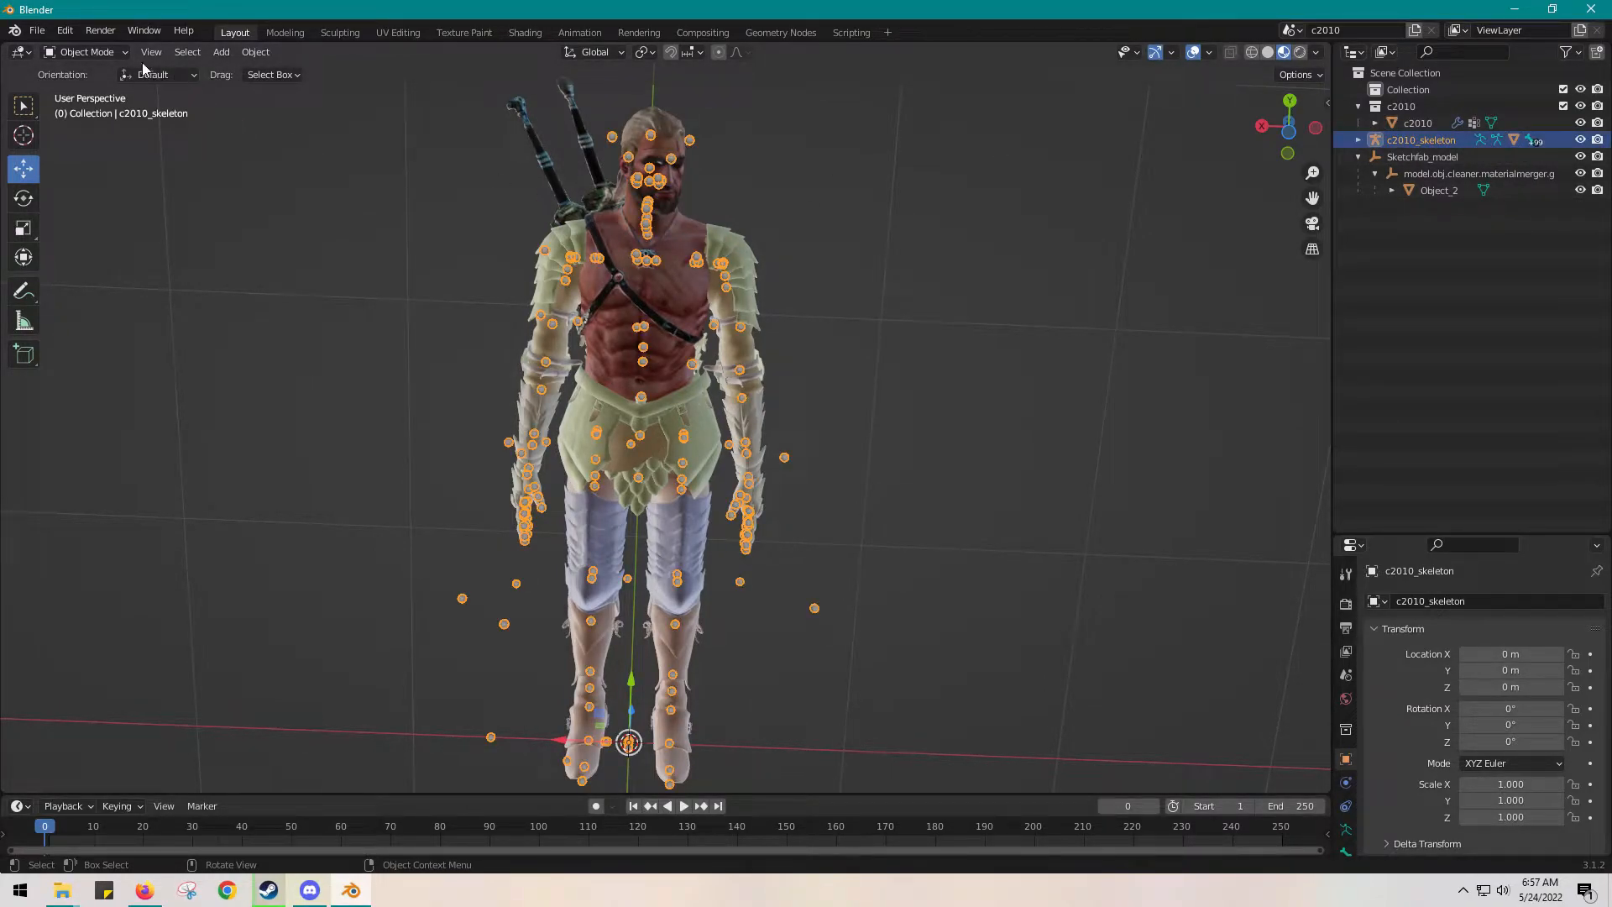
pyautogui.click(112, 55)
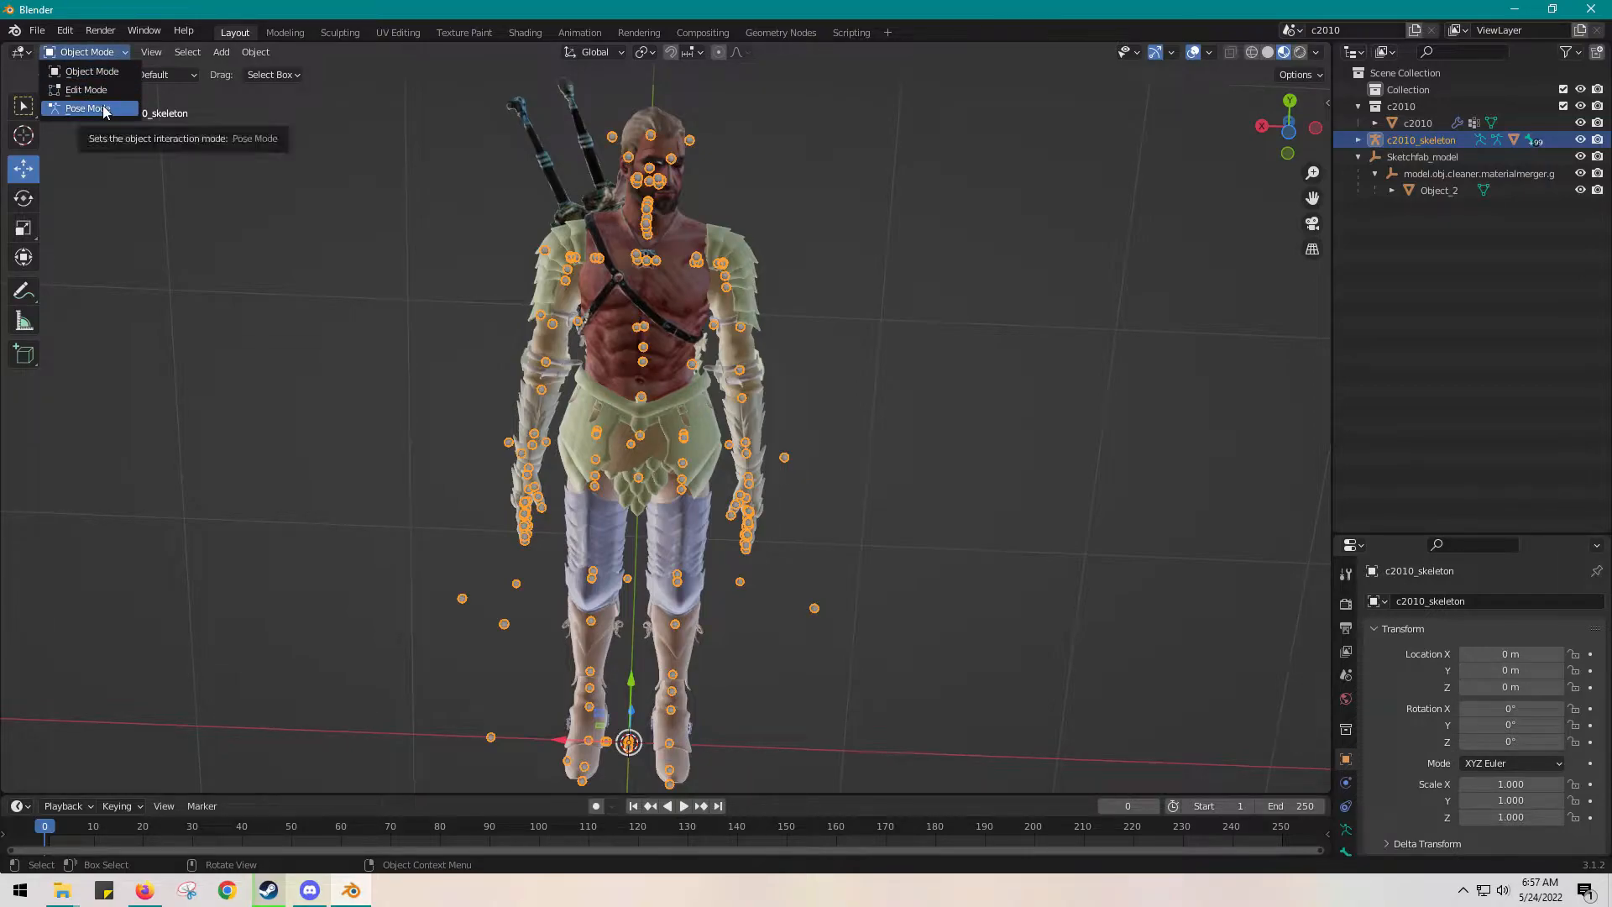
pyautogui.click(104, 105)
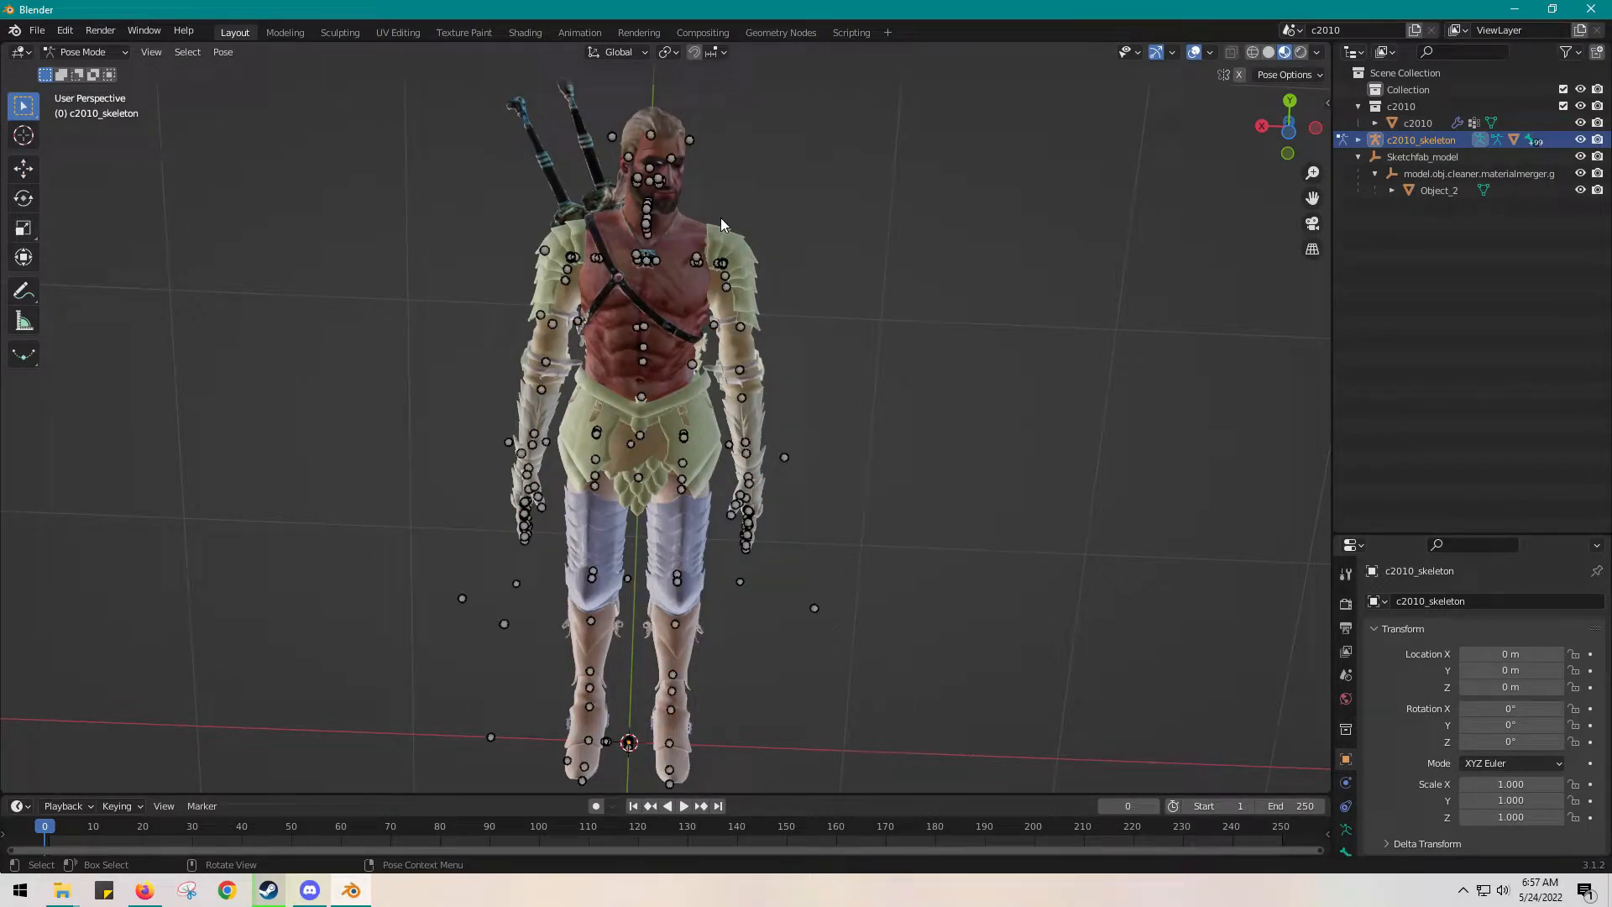
# - Try rotating the selected head and neck bones by about 15°, and undo the rotation
pyautogui.moveTo(692, 258); pyautogui.dragTo(583, 106)
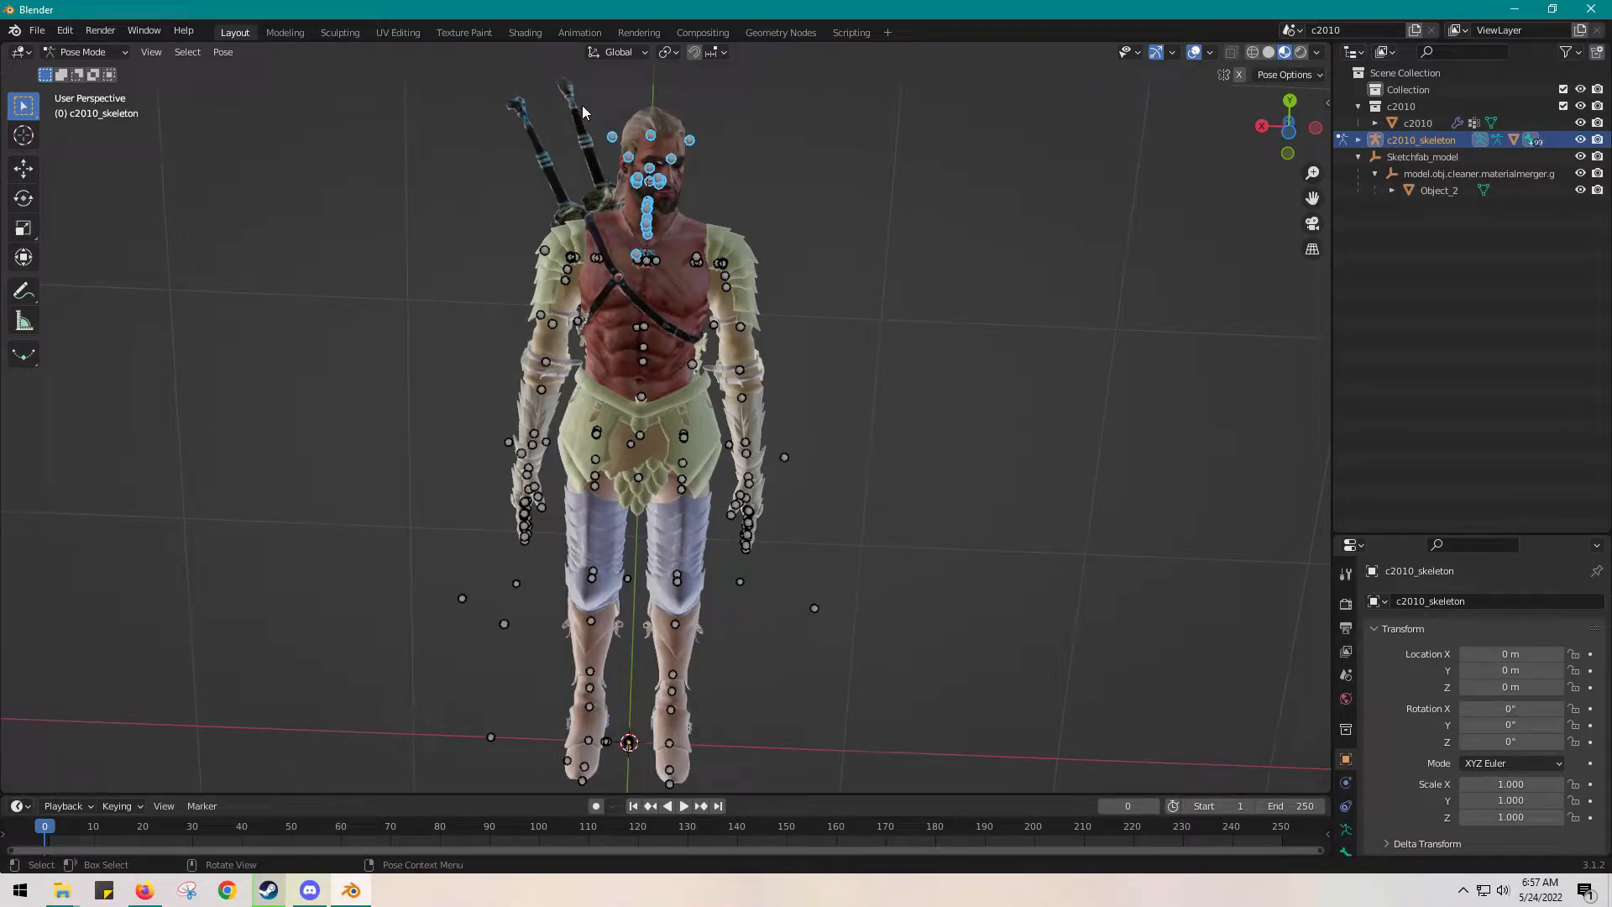
pyautogui.press('r')
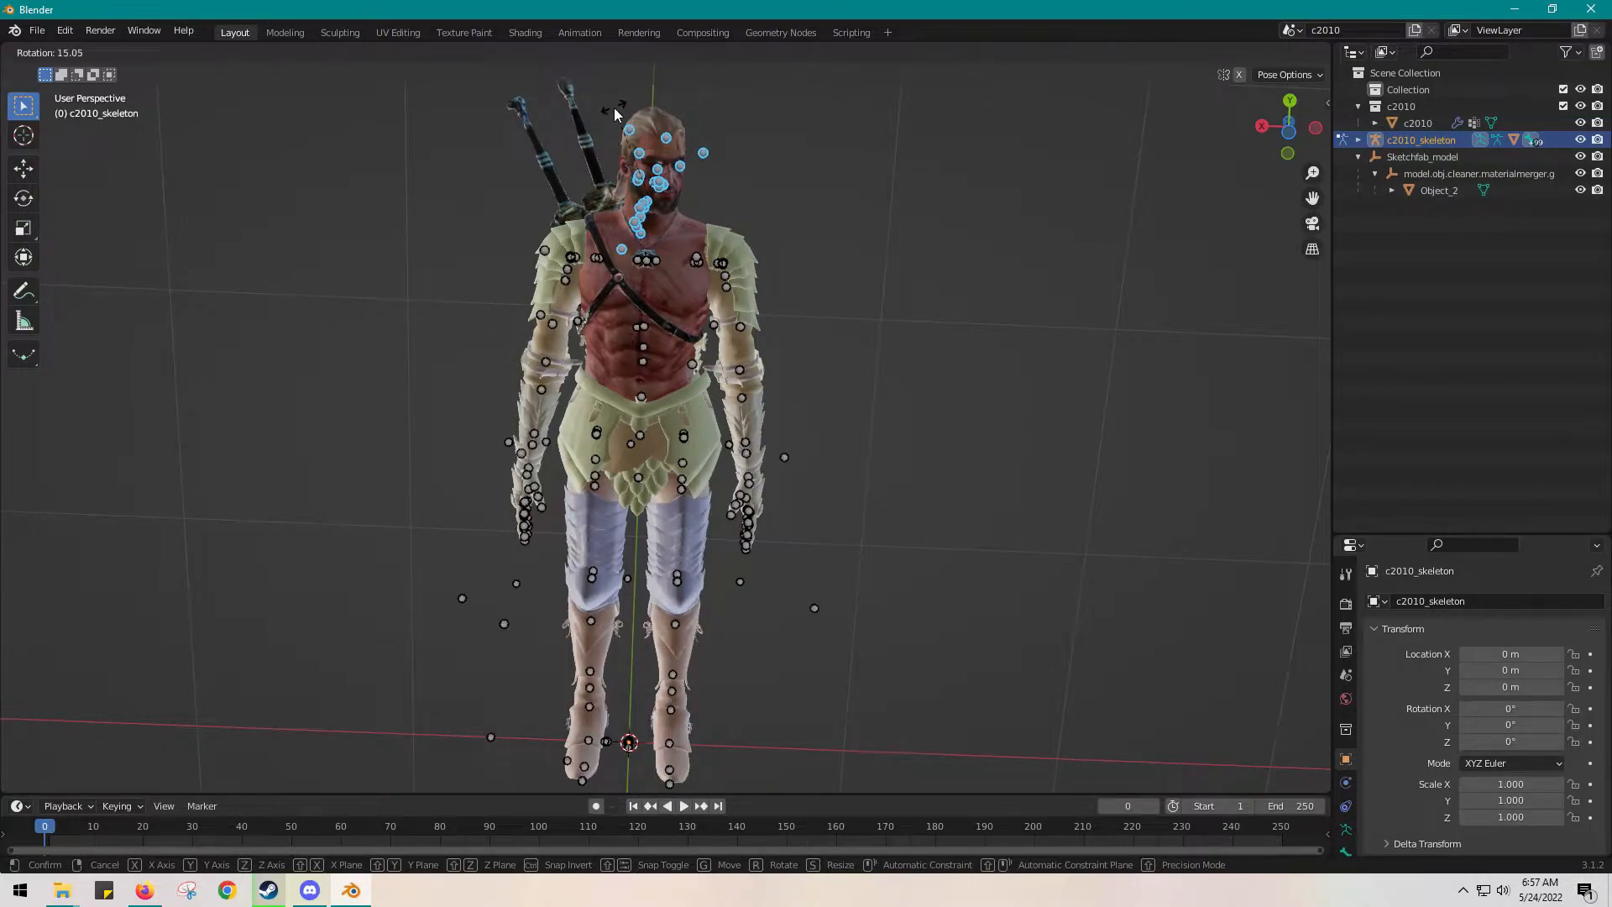
pyautogui.click(614, 108)
pyautogui.hotkey('ctrl', 'z')
pyautogui.click(954, 188)
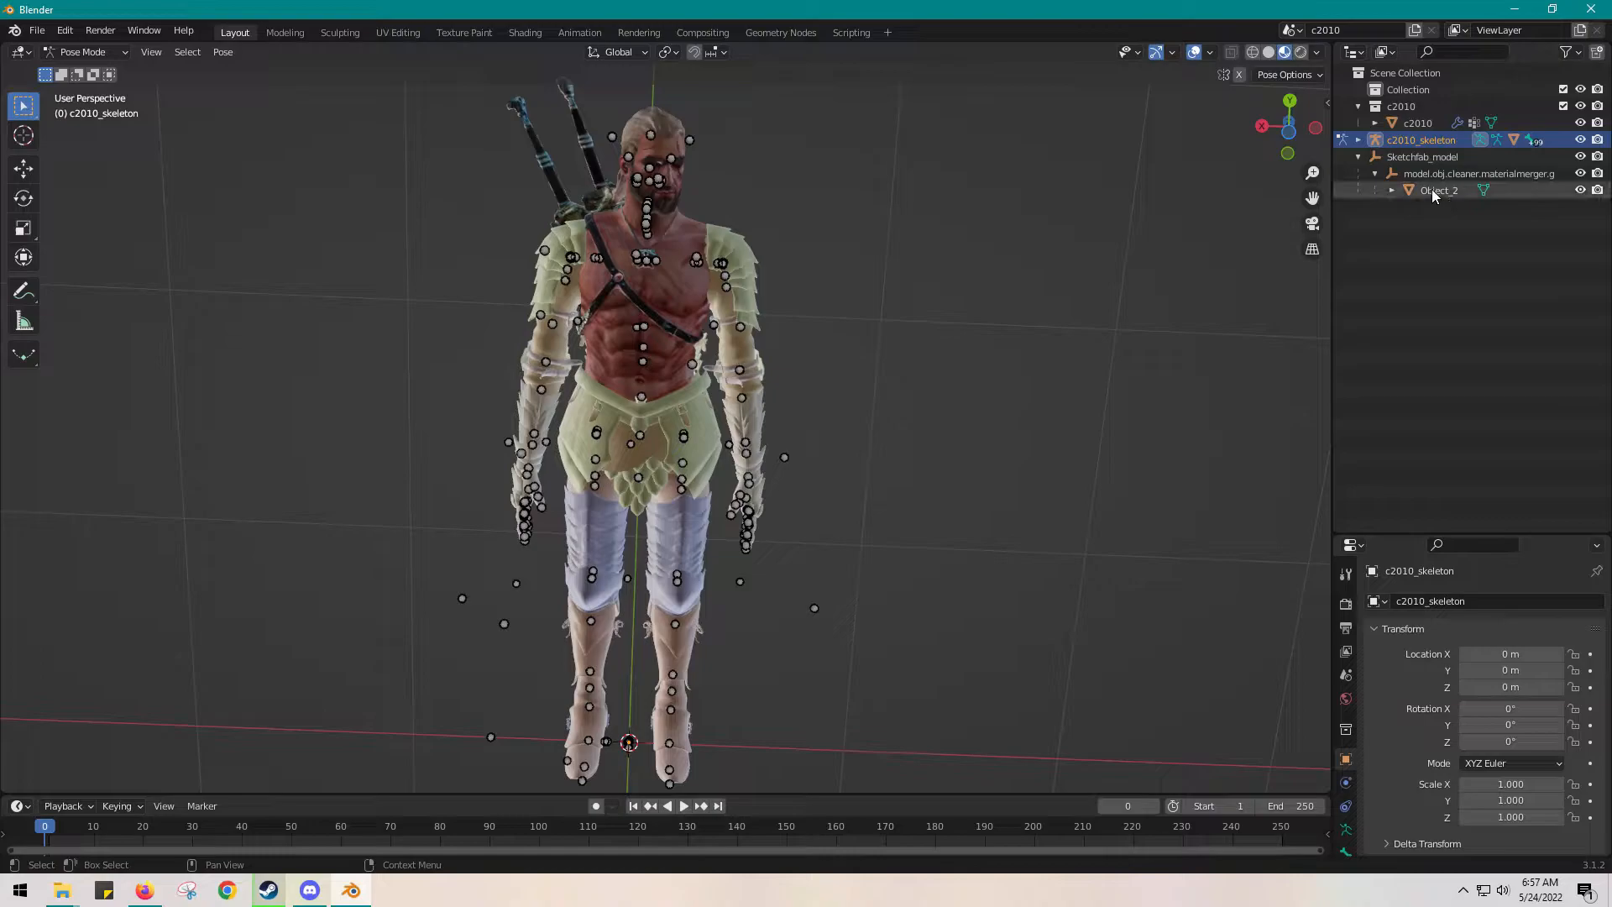
# - Select the Object_2 and c2010 meshes and switch from Pose Mode to Object Mode
pyautogui.click(1432, 189)
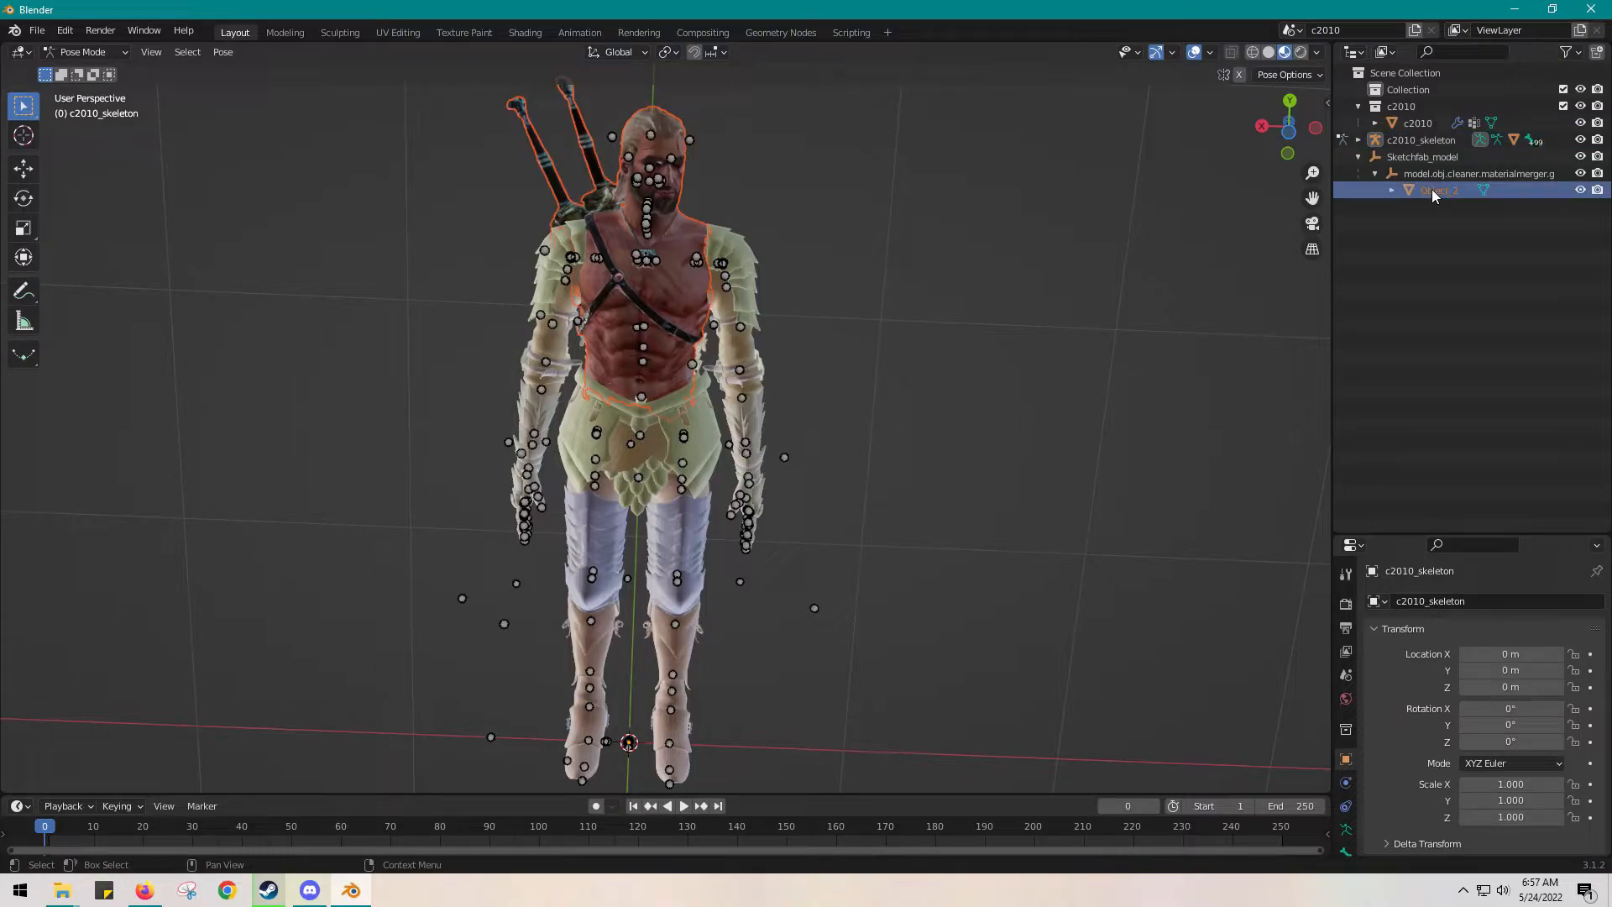
pyautogui.keyDown('ctrl'); pyautogui.click(1427, 121); pyautogui.keyUp('ctrl')
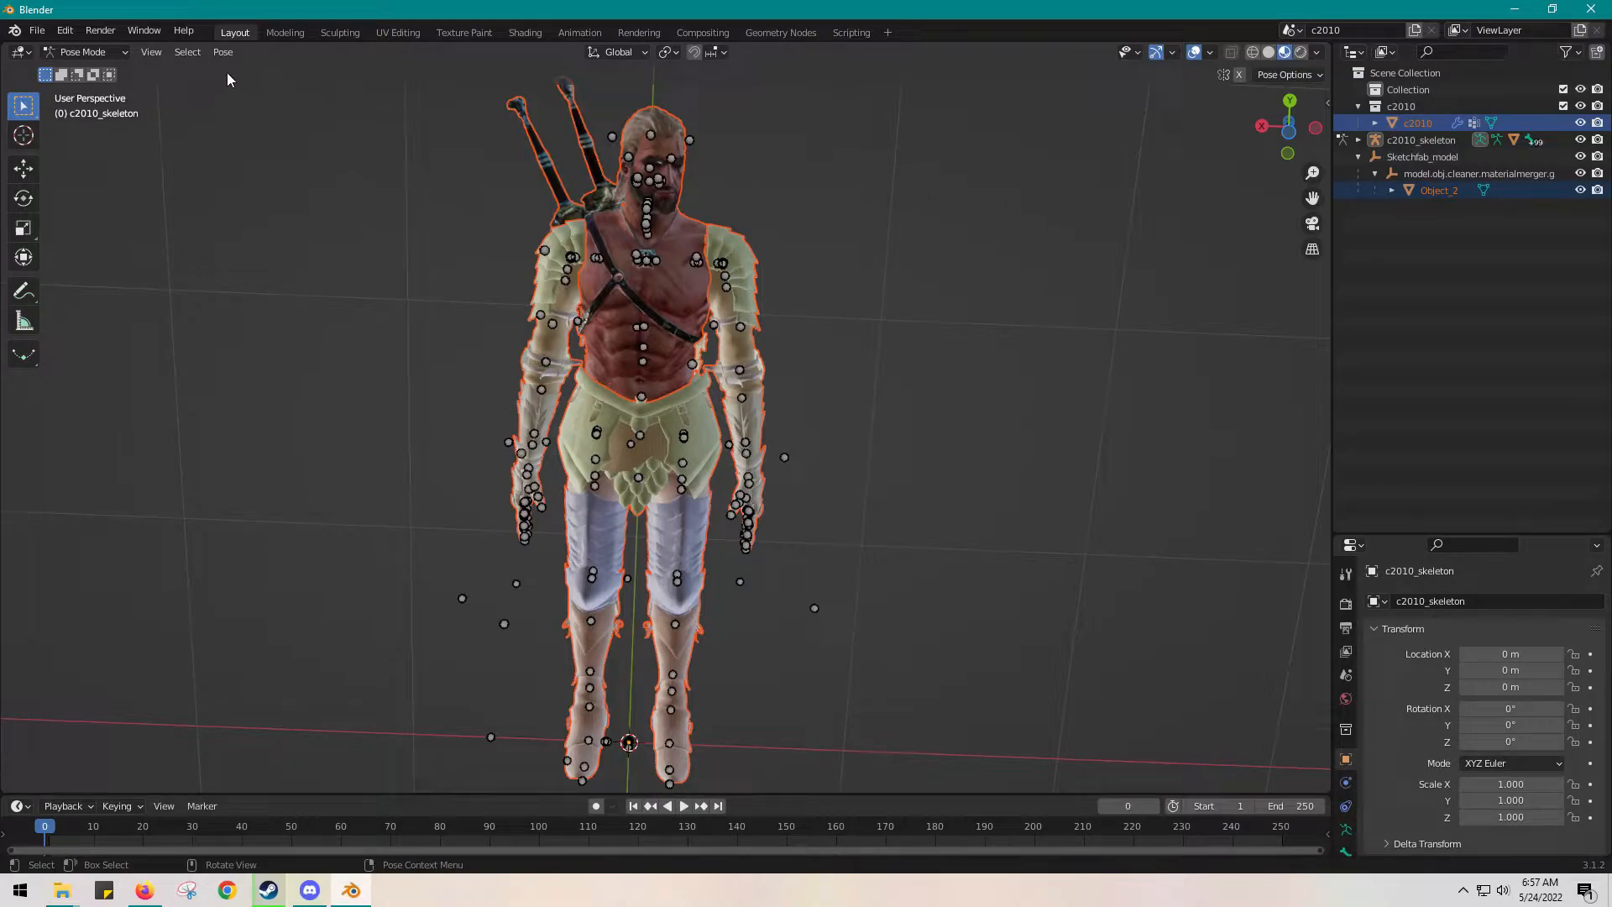
pyautogui.click(108, 52)
pyautogui.click(103, 71)
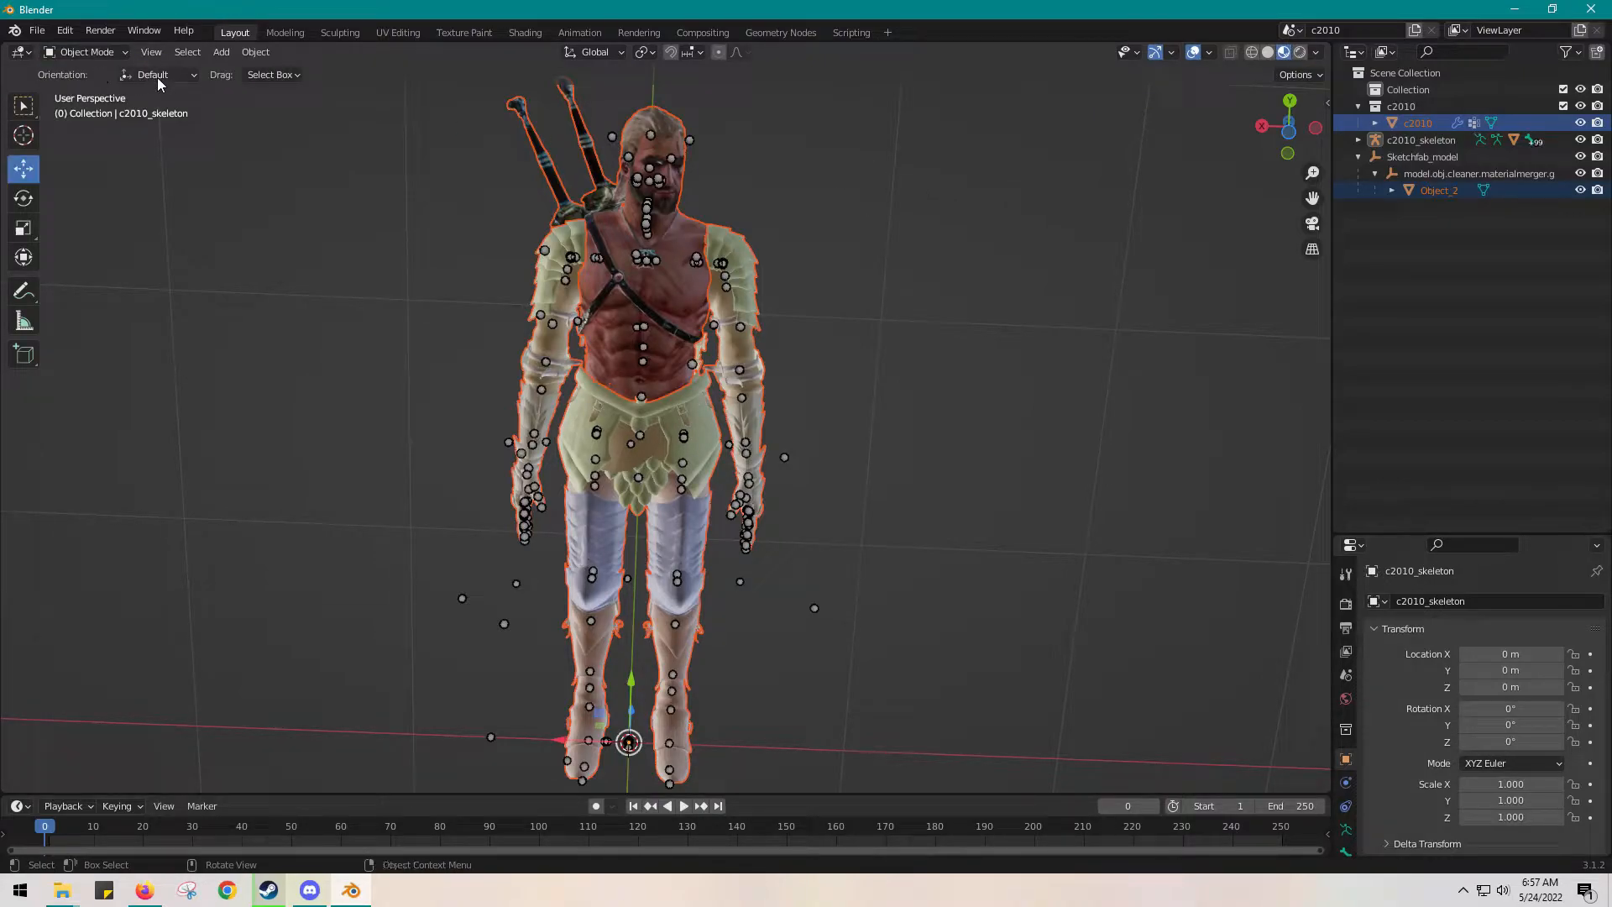
pyautogui.click(255, 51)
pyautogui.moveTo(314, 121)
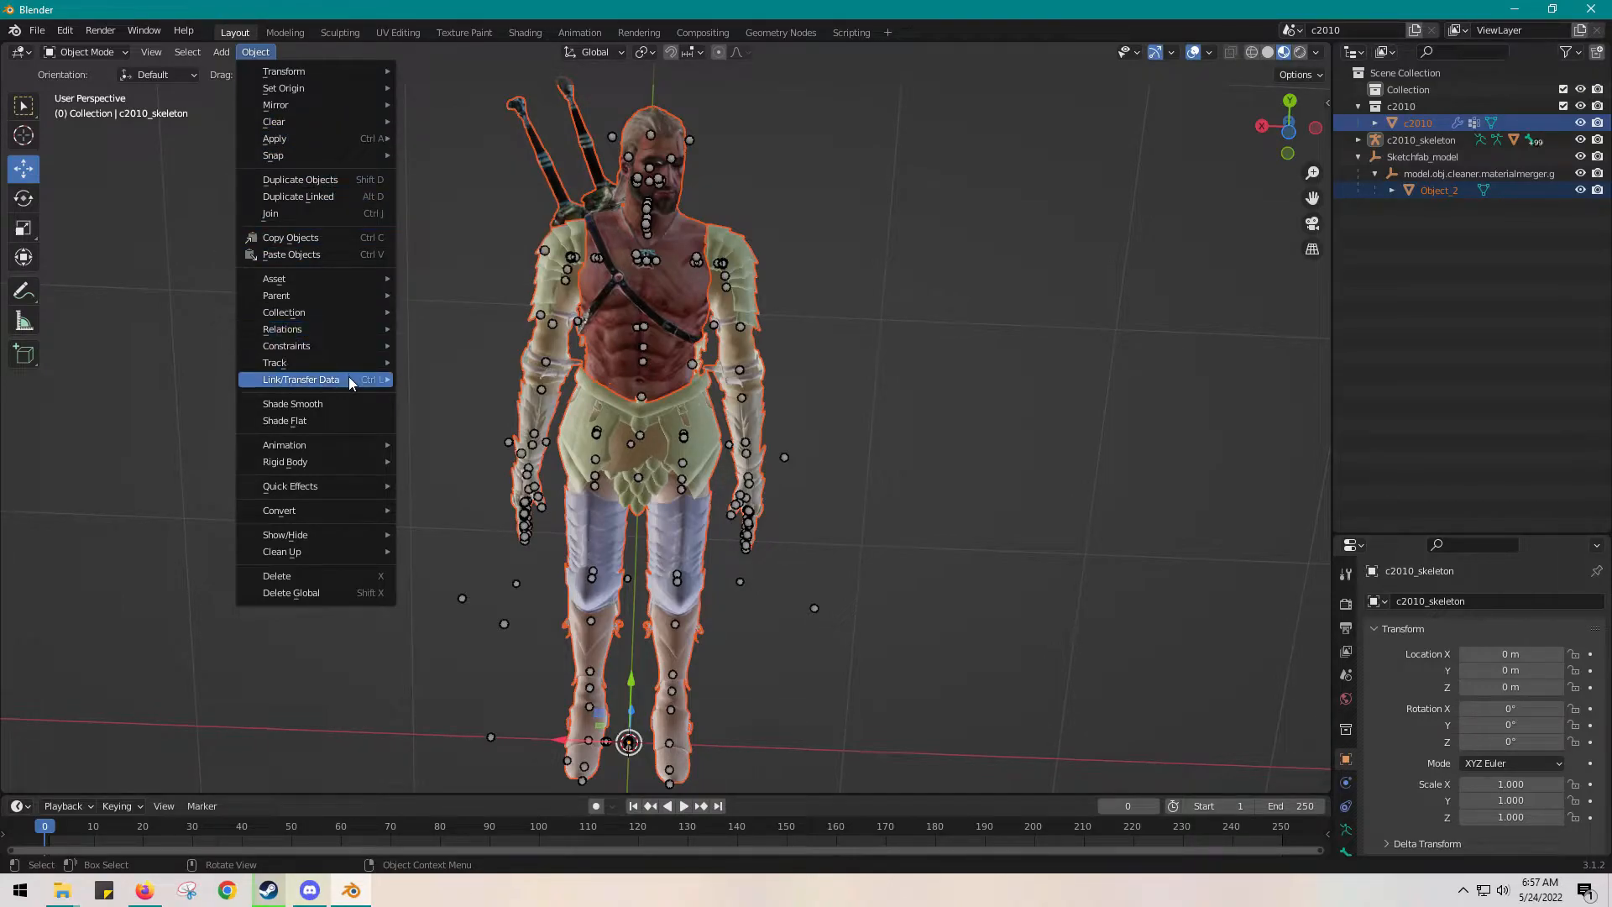
pyautogui.moveTo(352, 377)
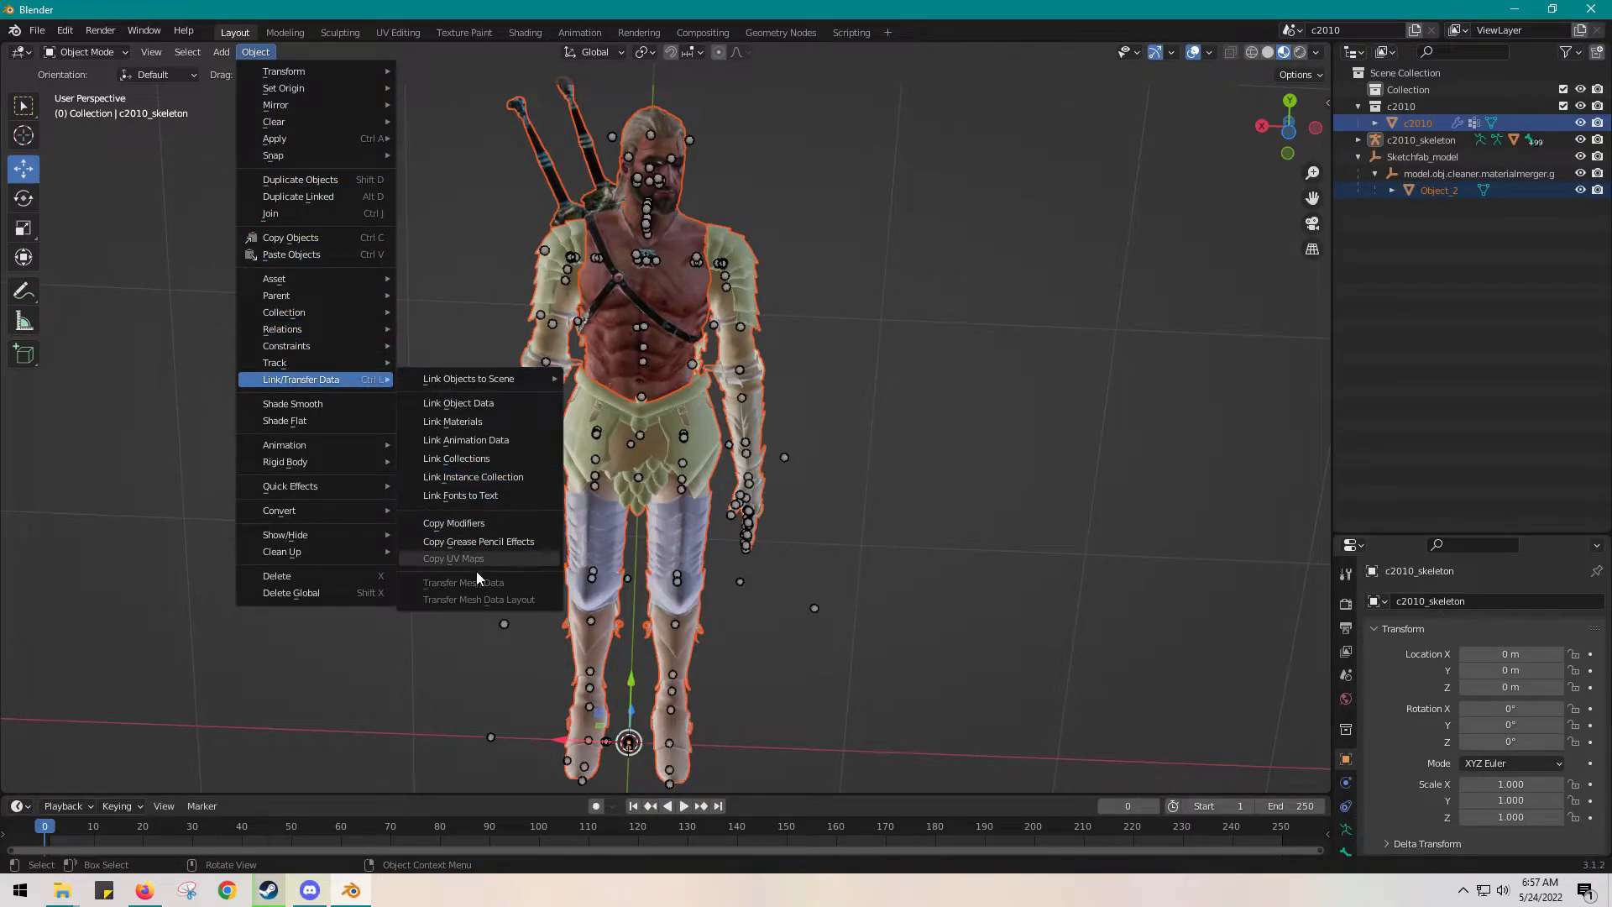
pyautogui.click(964, 351)
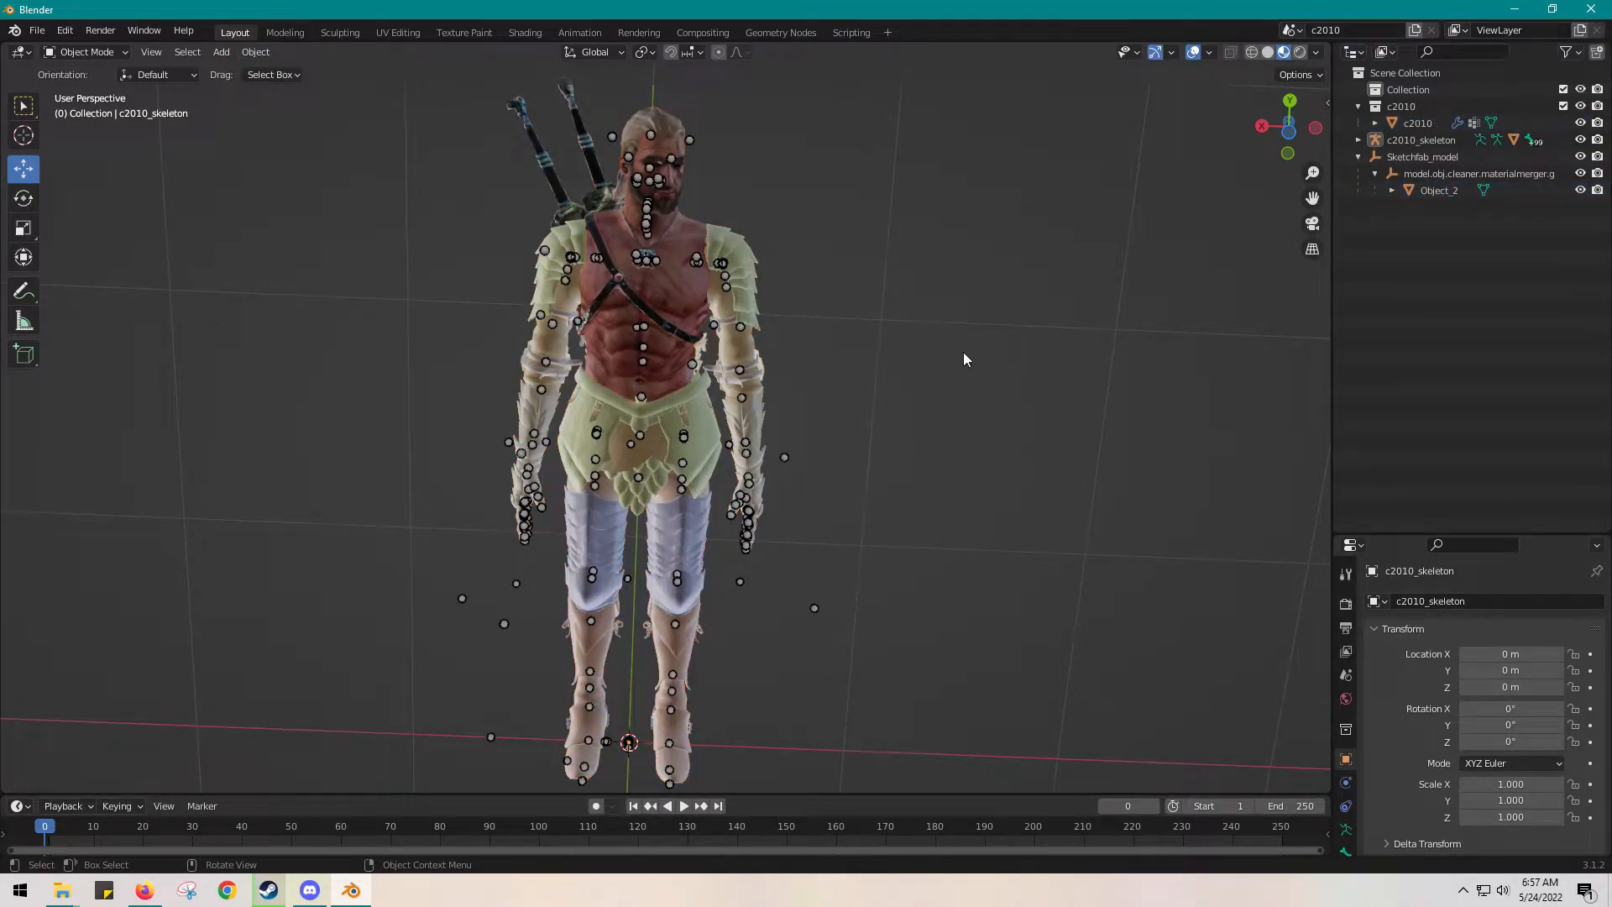
# - Transfer the vertex groups from c2010 to Object_2 using Transfer Mesh Data, with the source layers set to All Layers
pyautogui.click(1438, 192)
pyautogui.keyDown('ctrl'); pyautogui.click(1423, 126); pyautogui.keyUp('ctrl')
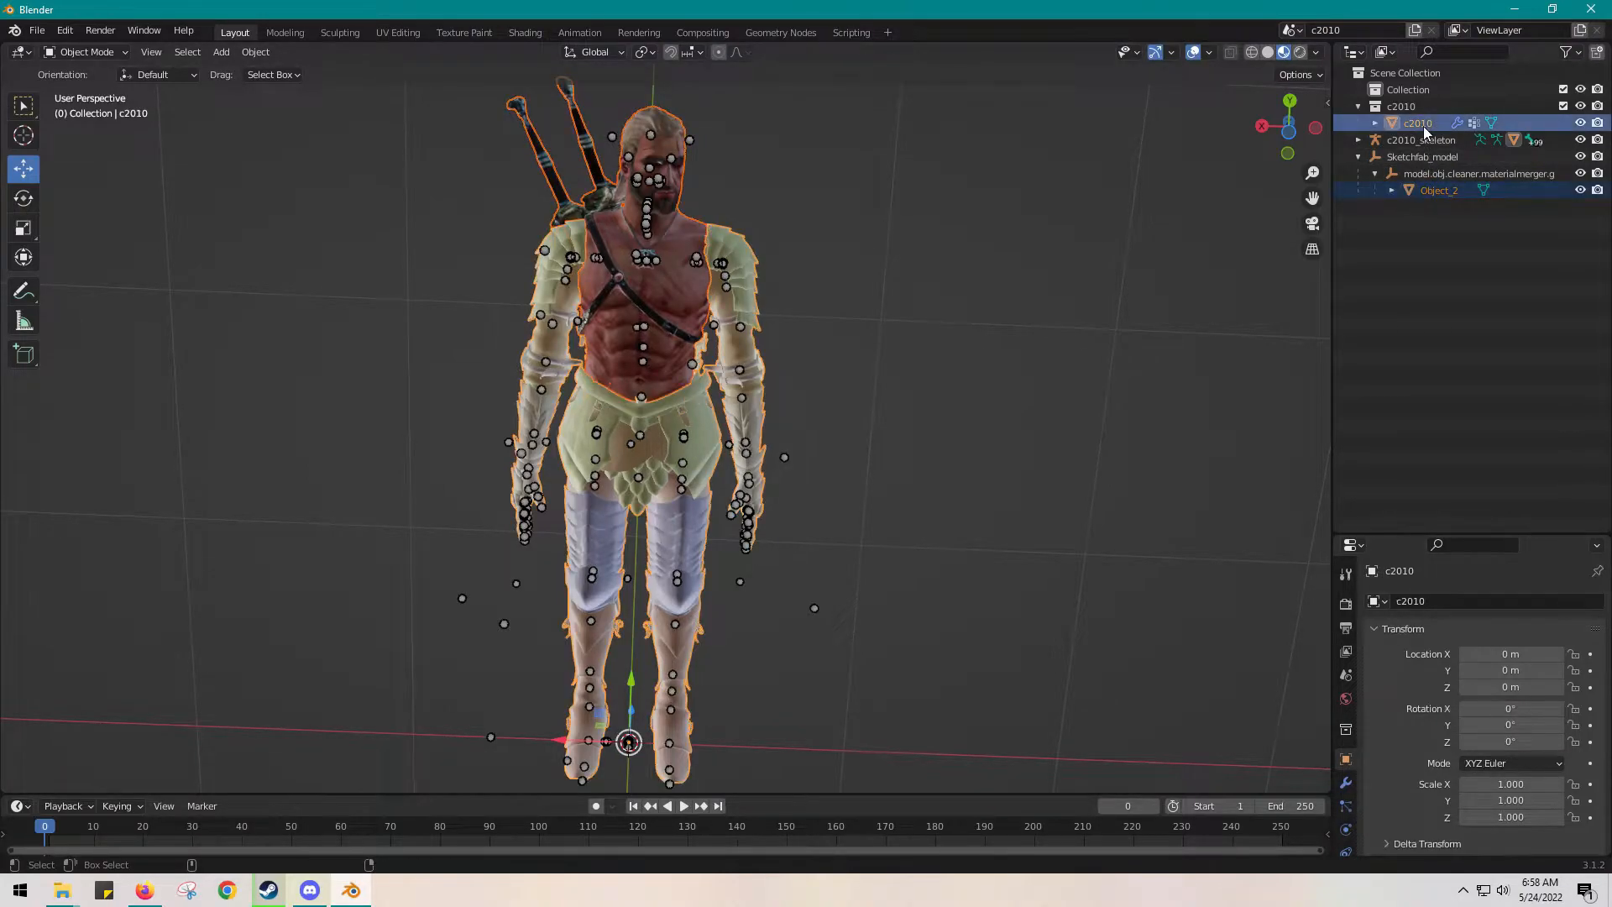
pyautogui.click(256, 52)
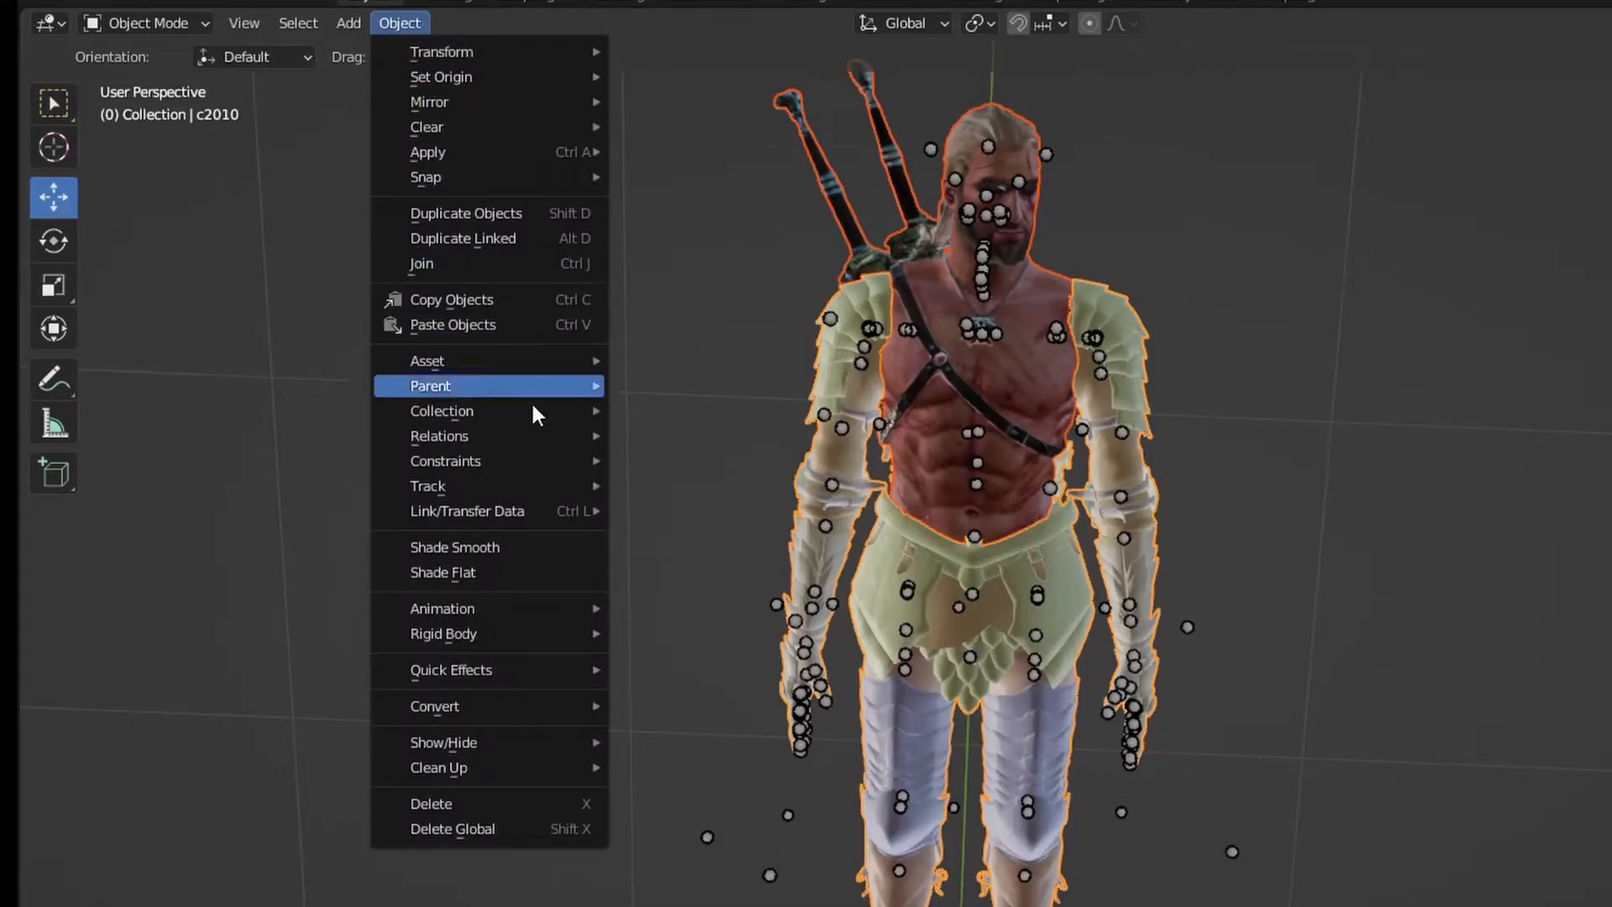
pyautogui.moveTo(356, 380)
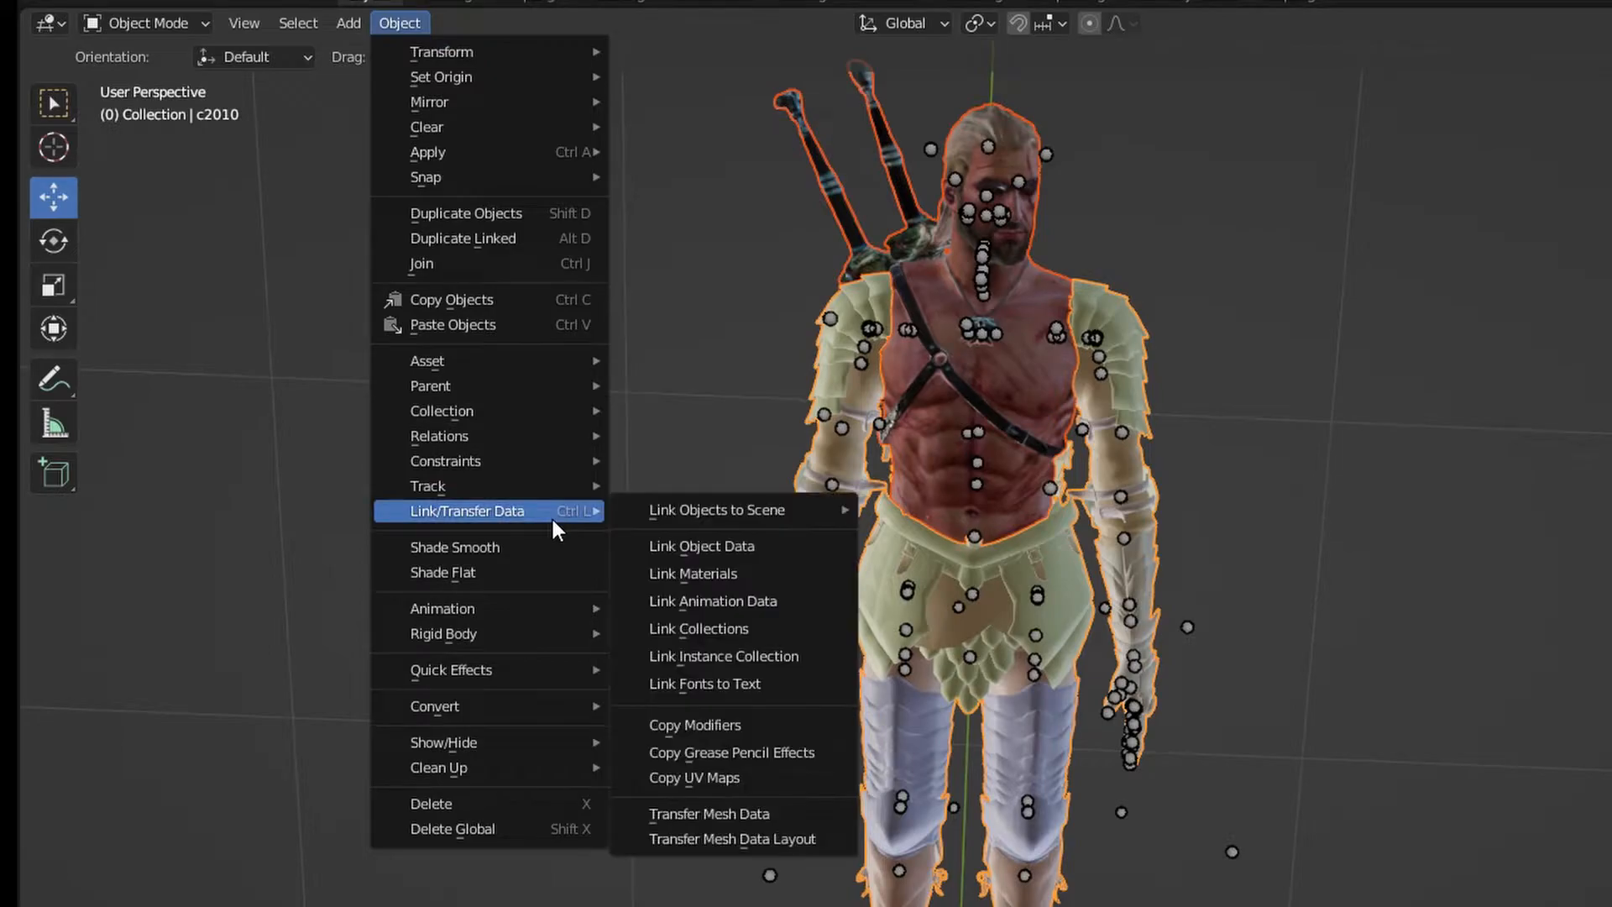
pyautogui.click(737, 809)
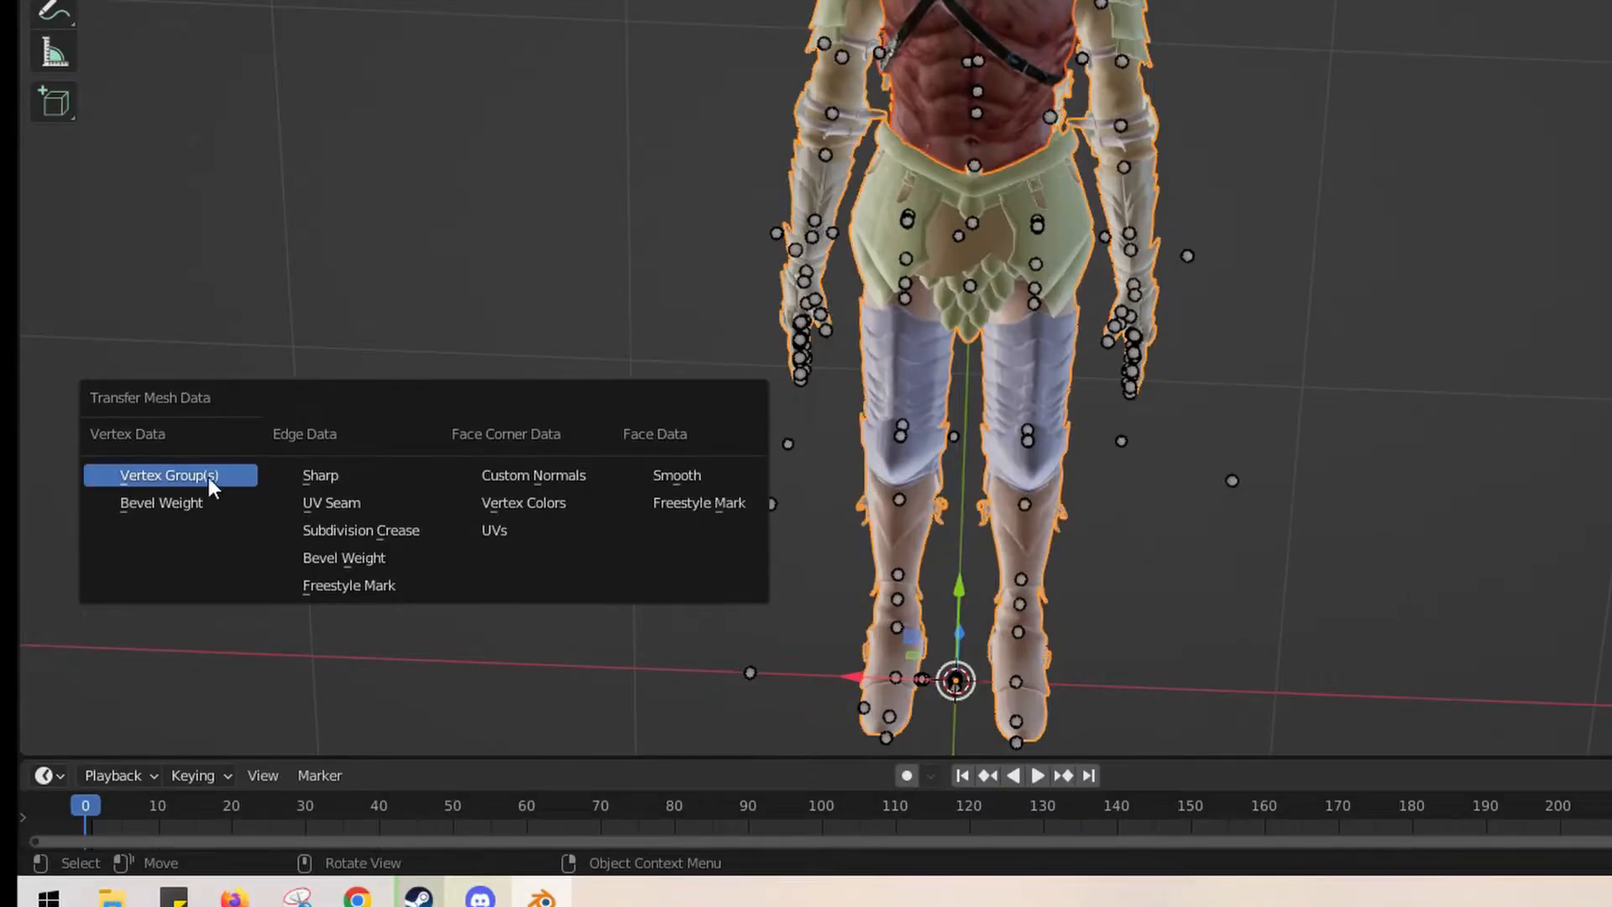
pyautogui.click(169, 846)
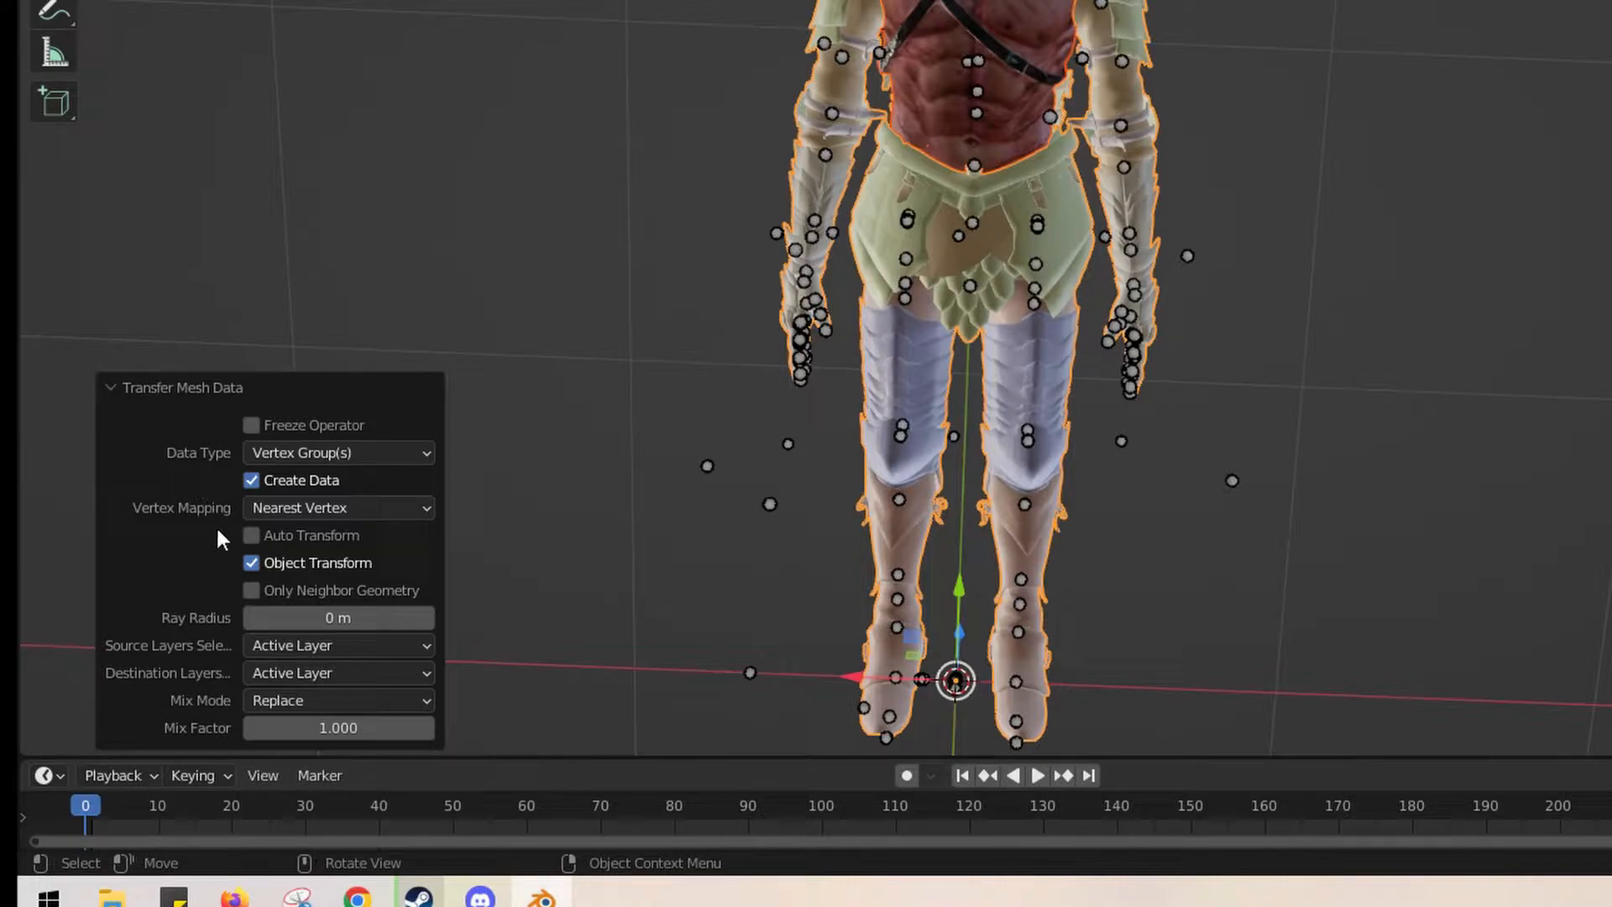
pyautogui.click(290, 645)
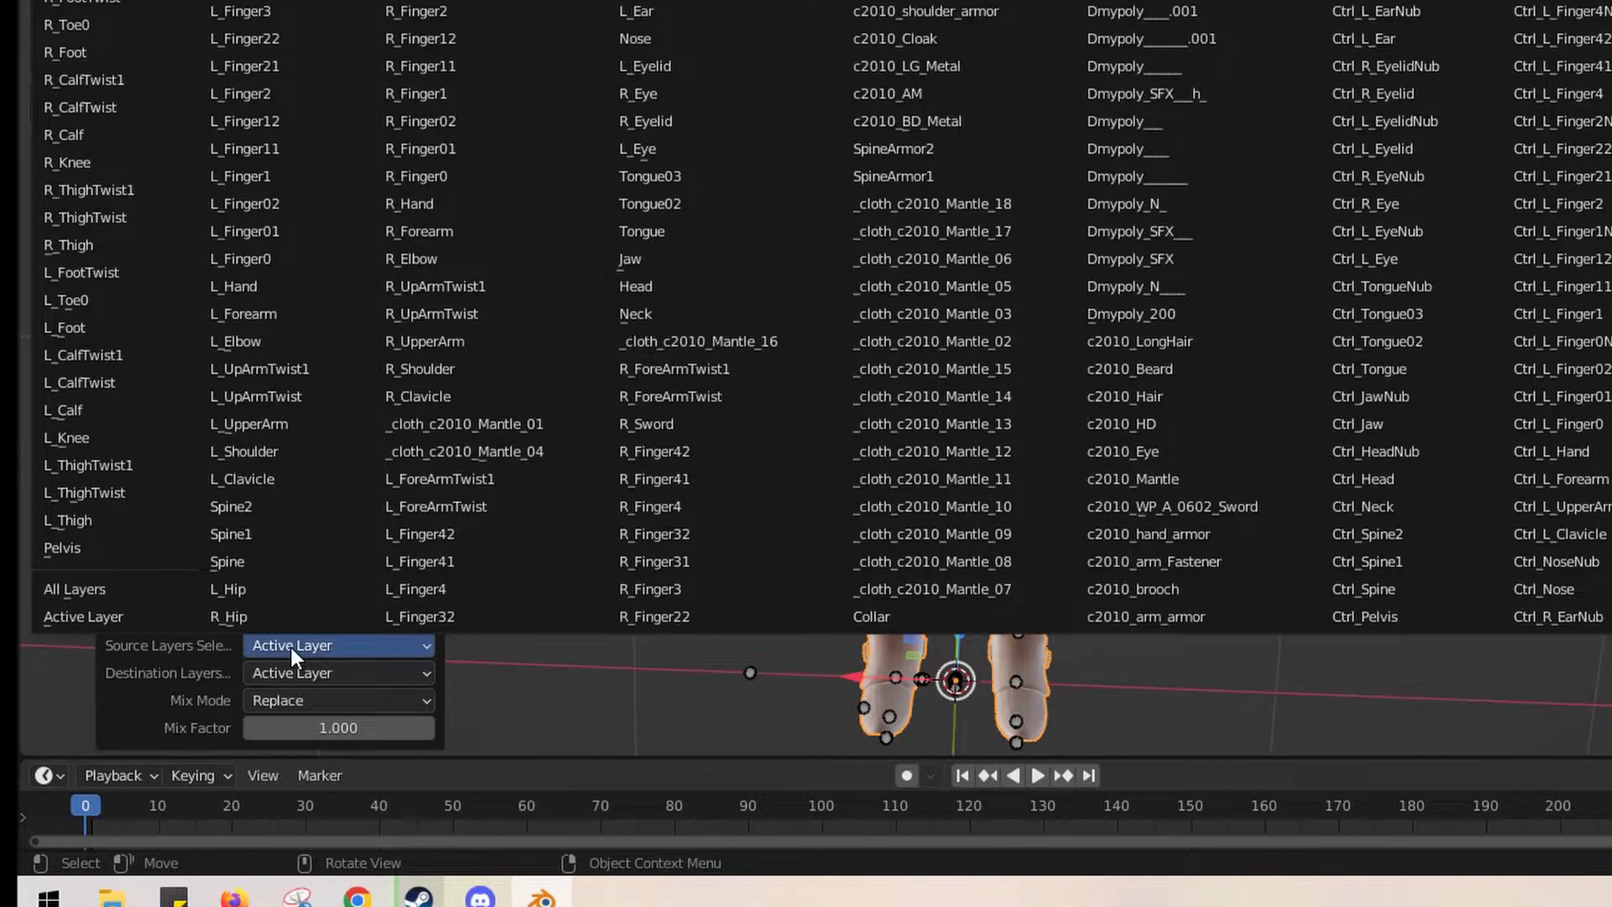
pyautogui.click(105, 590)
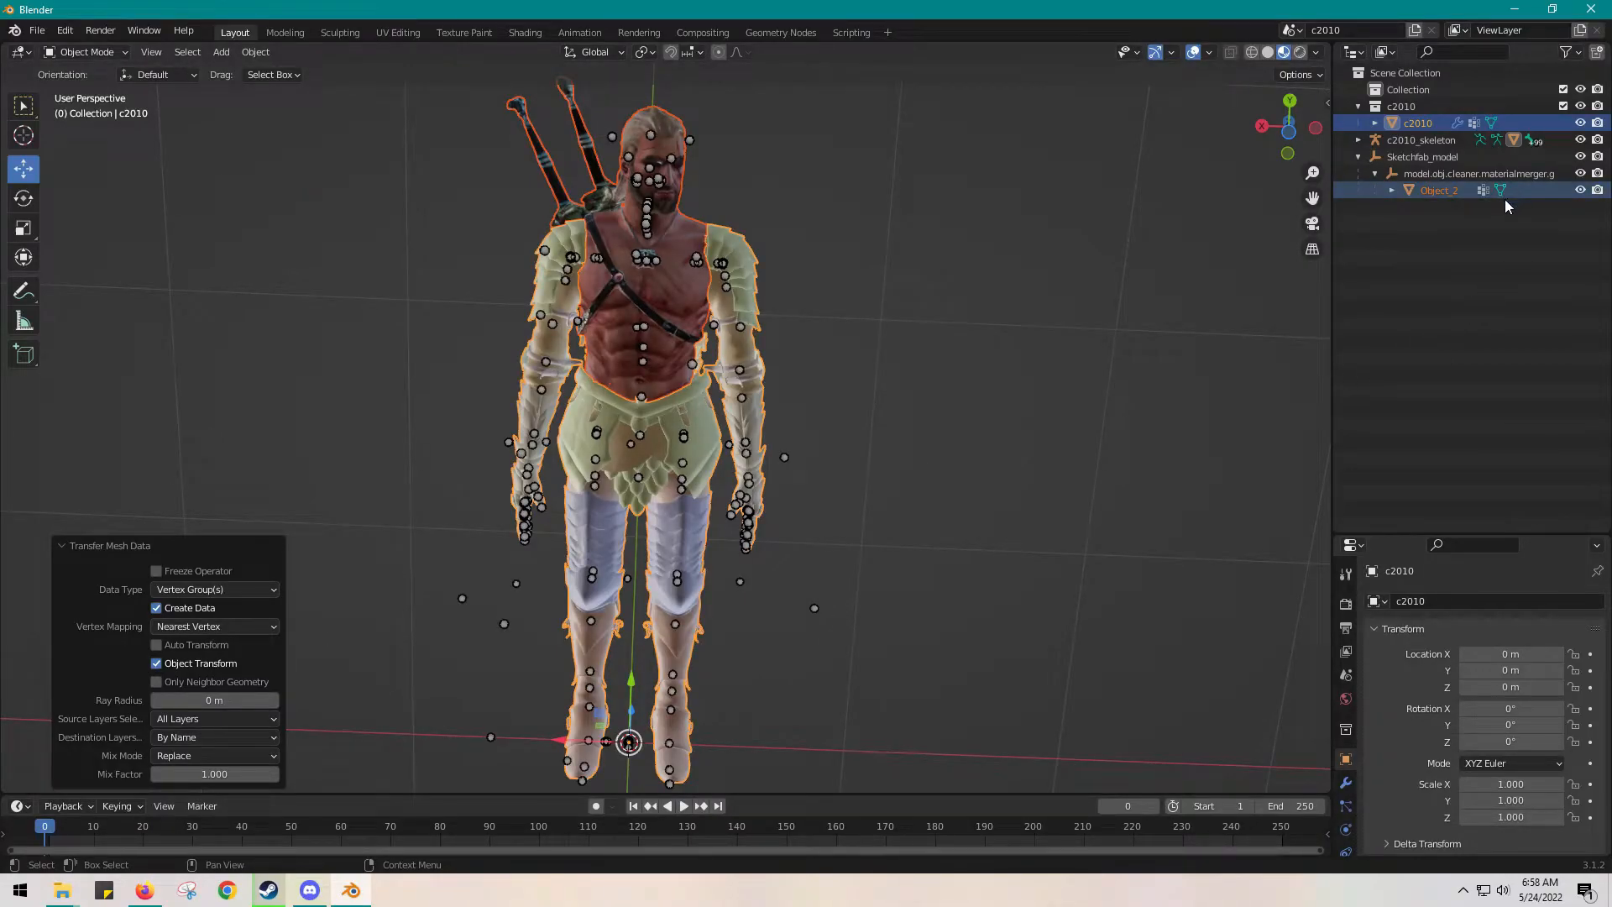
pyautogui.click(318, 402)
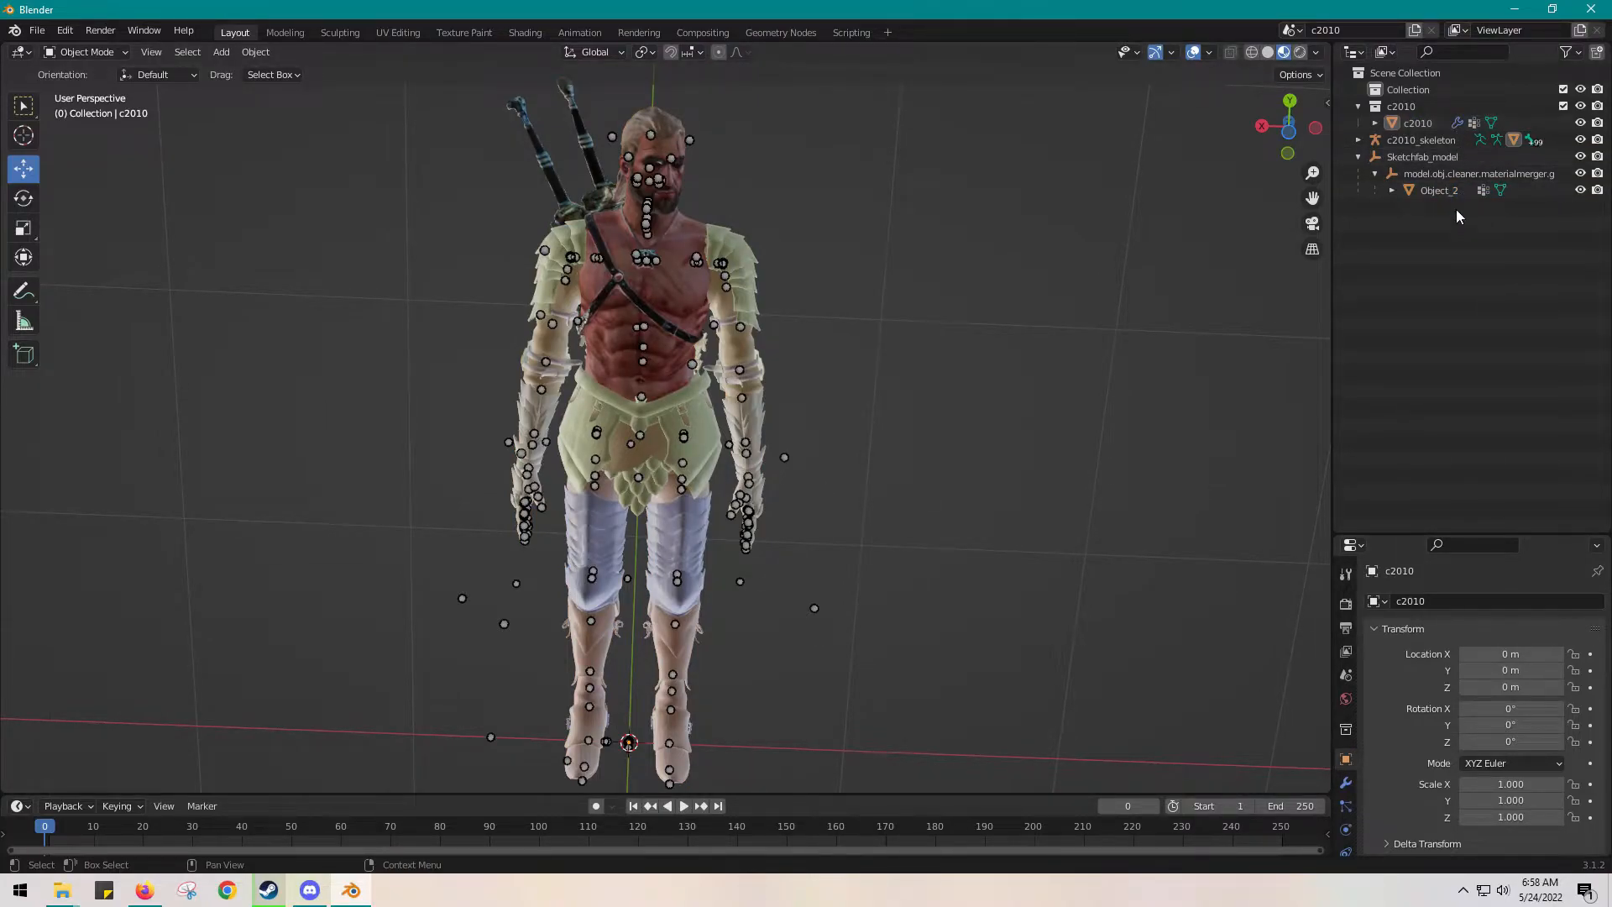
# - Widen the Outliner slightly, and switch the viewport to Solid shading and back to Material Preview
pyautogui.moveTo(1333, 332); pyautogui.dragTo(1319, 326)
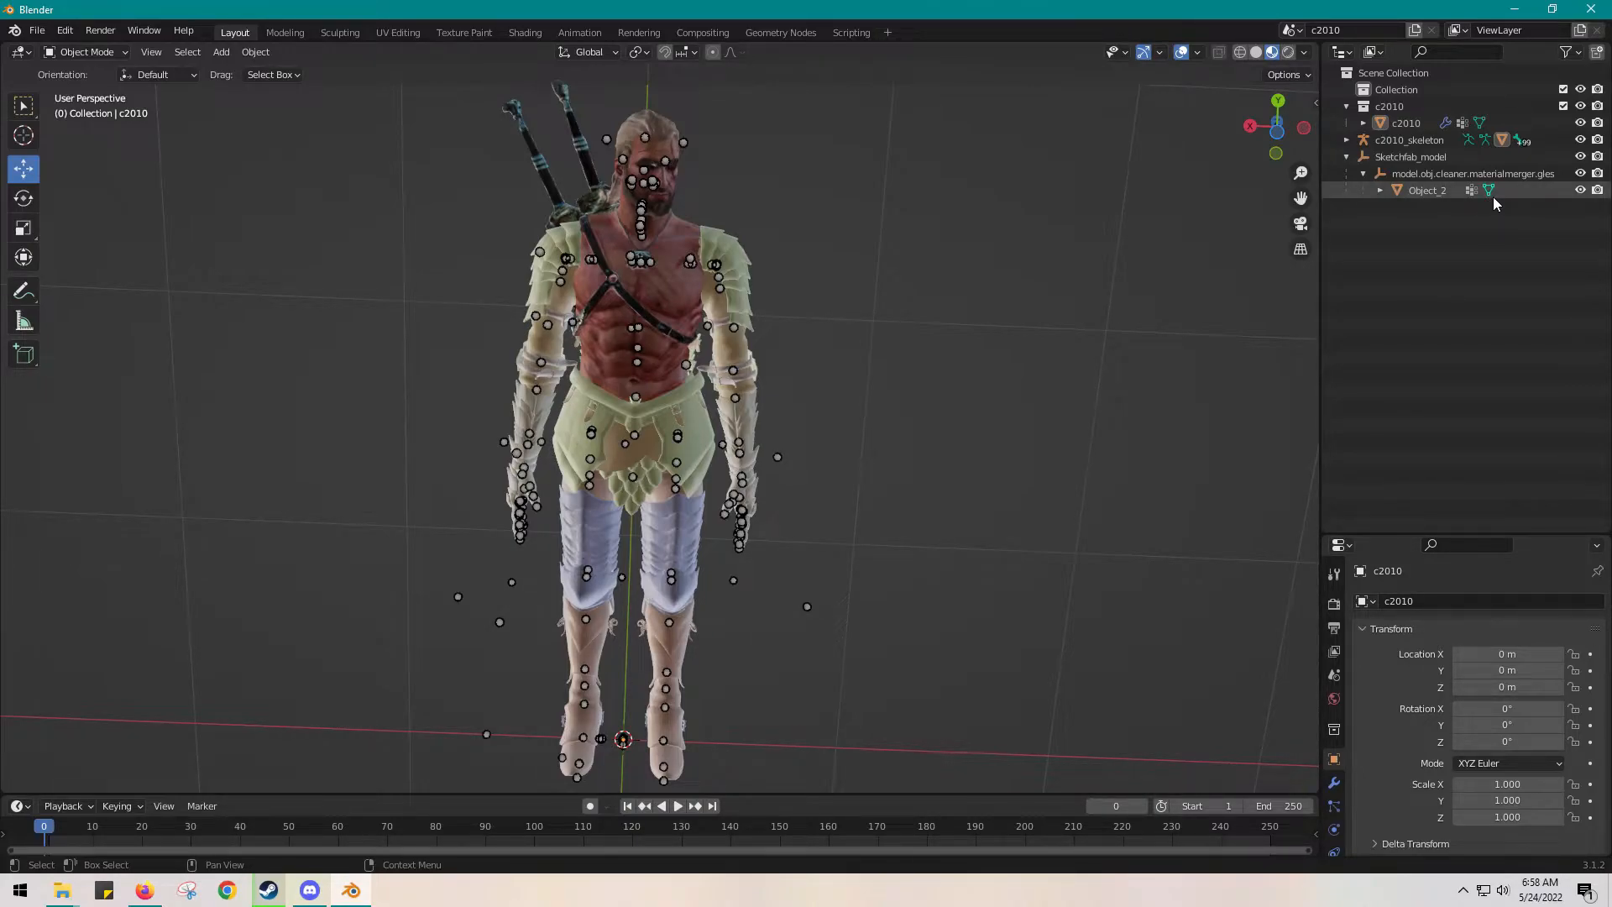
pyautogui.click(1260, 55)
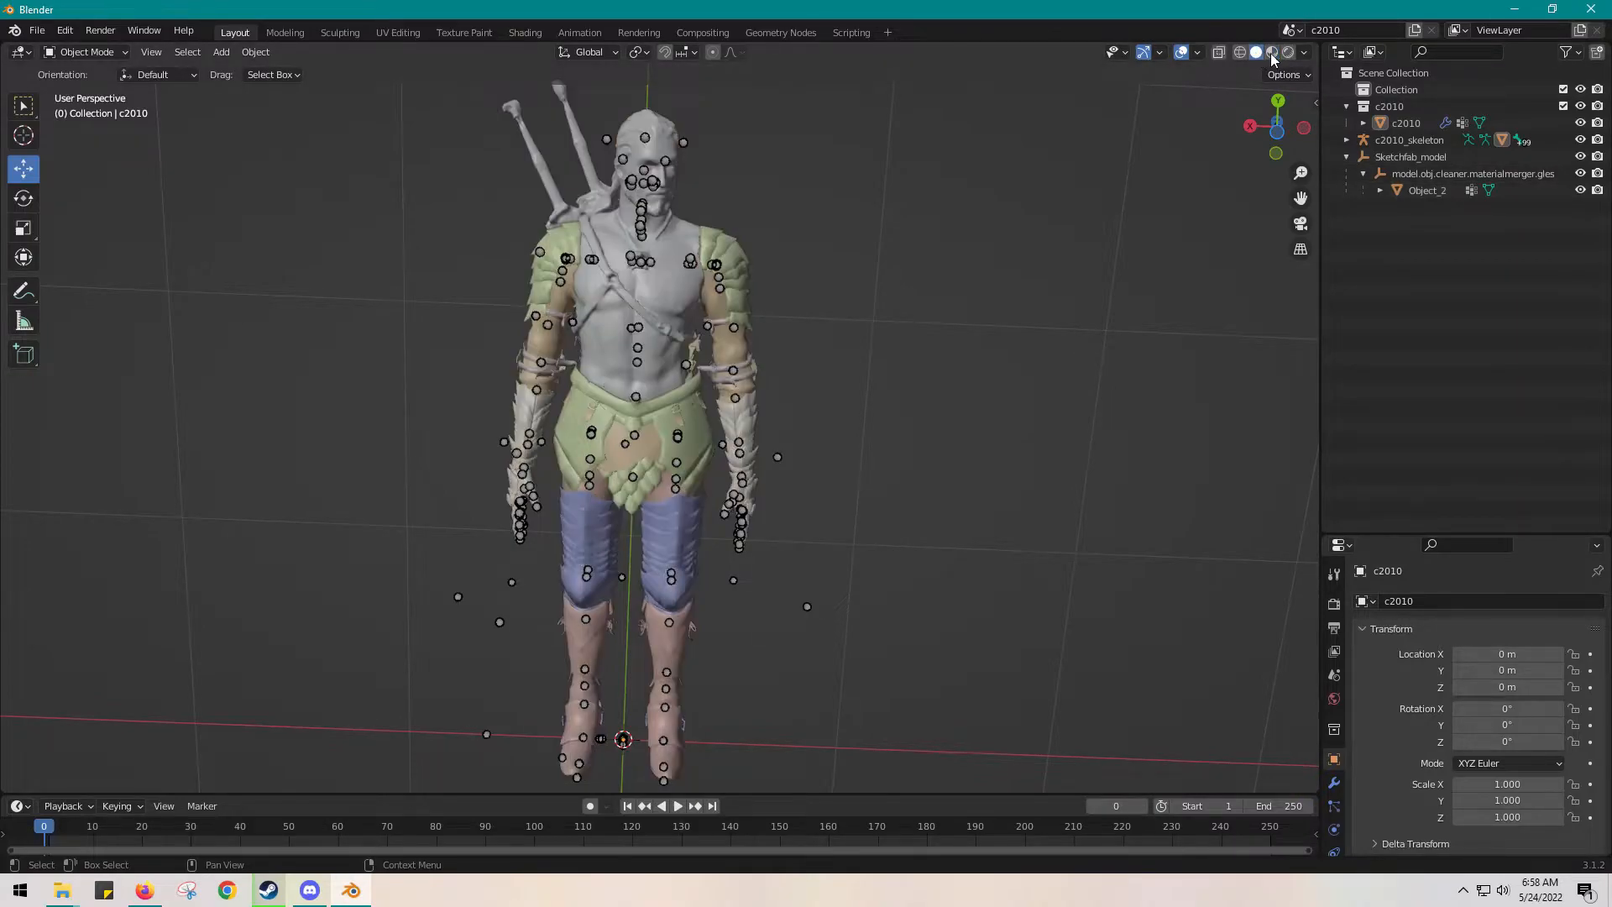
pyautogui.click(1273, 53)
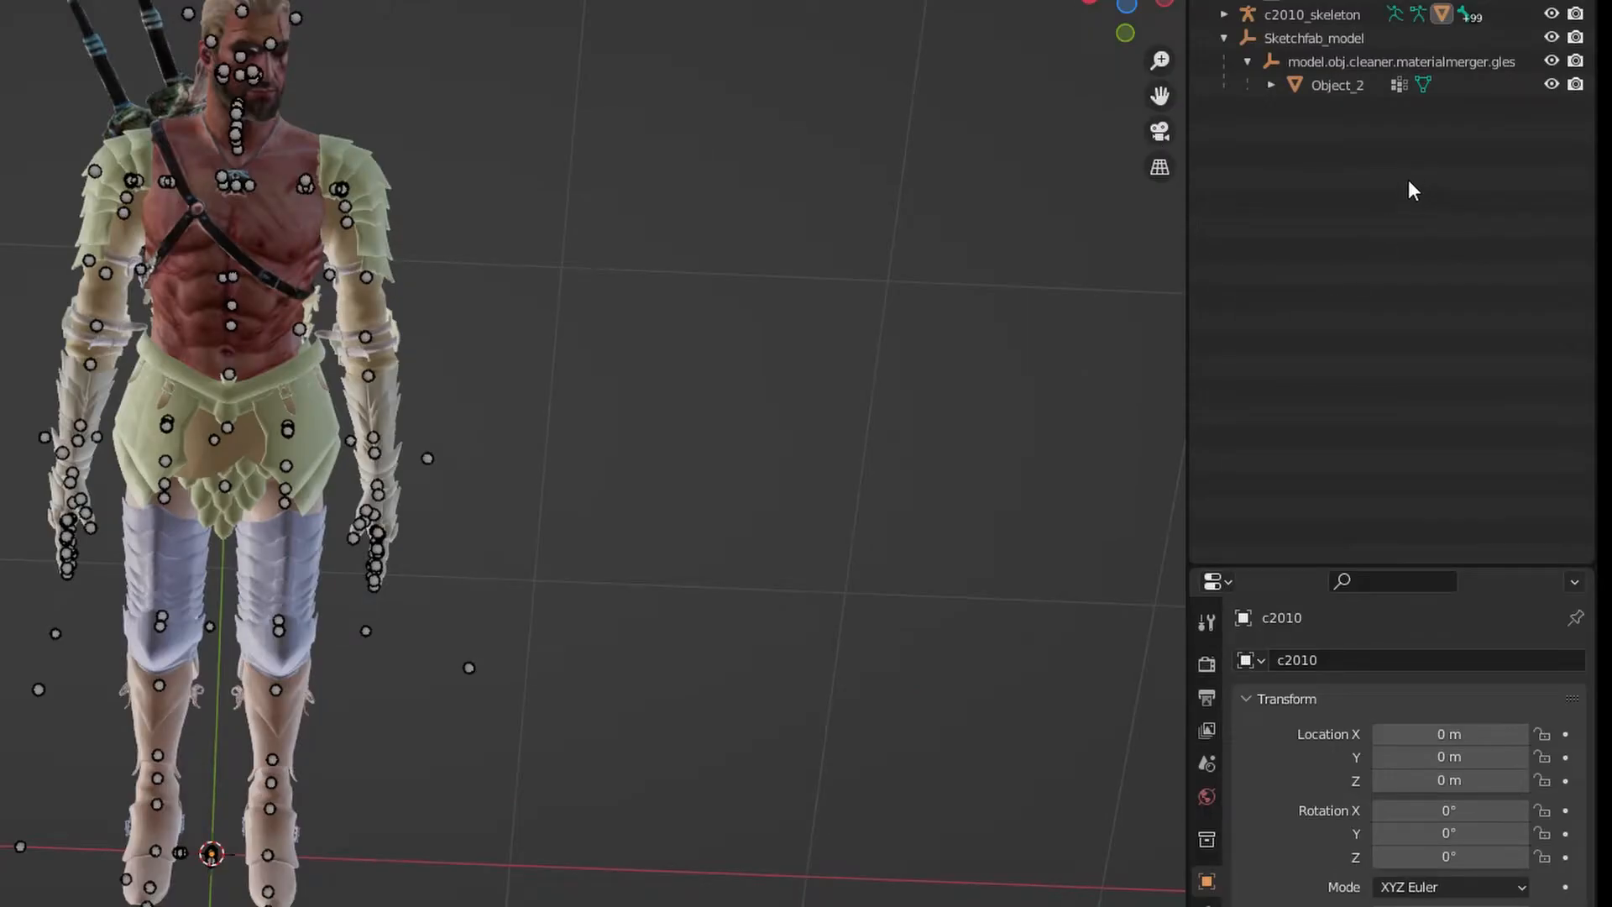
# - Add an Armature modifier to Object_2 and set its object to c2010_skeleton
pyautogui.click(1448, 87)
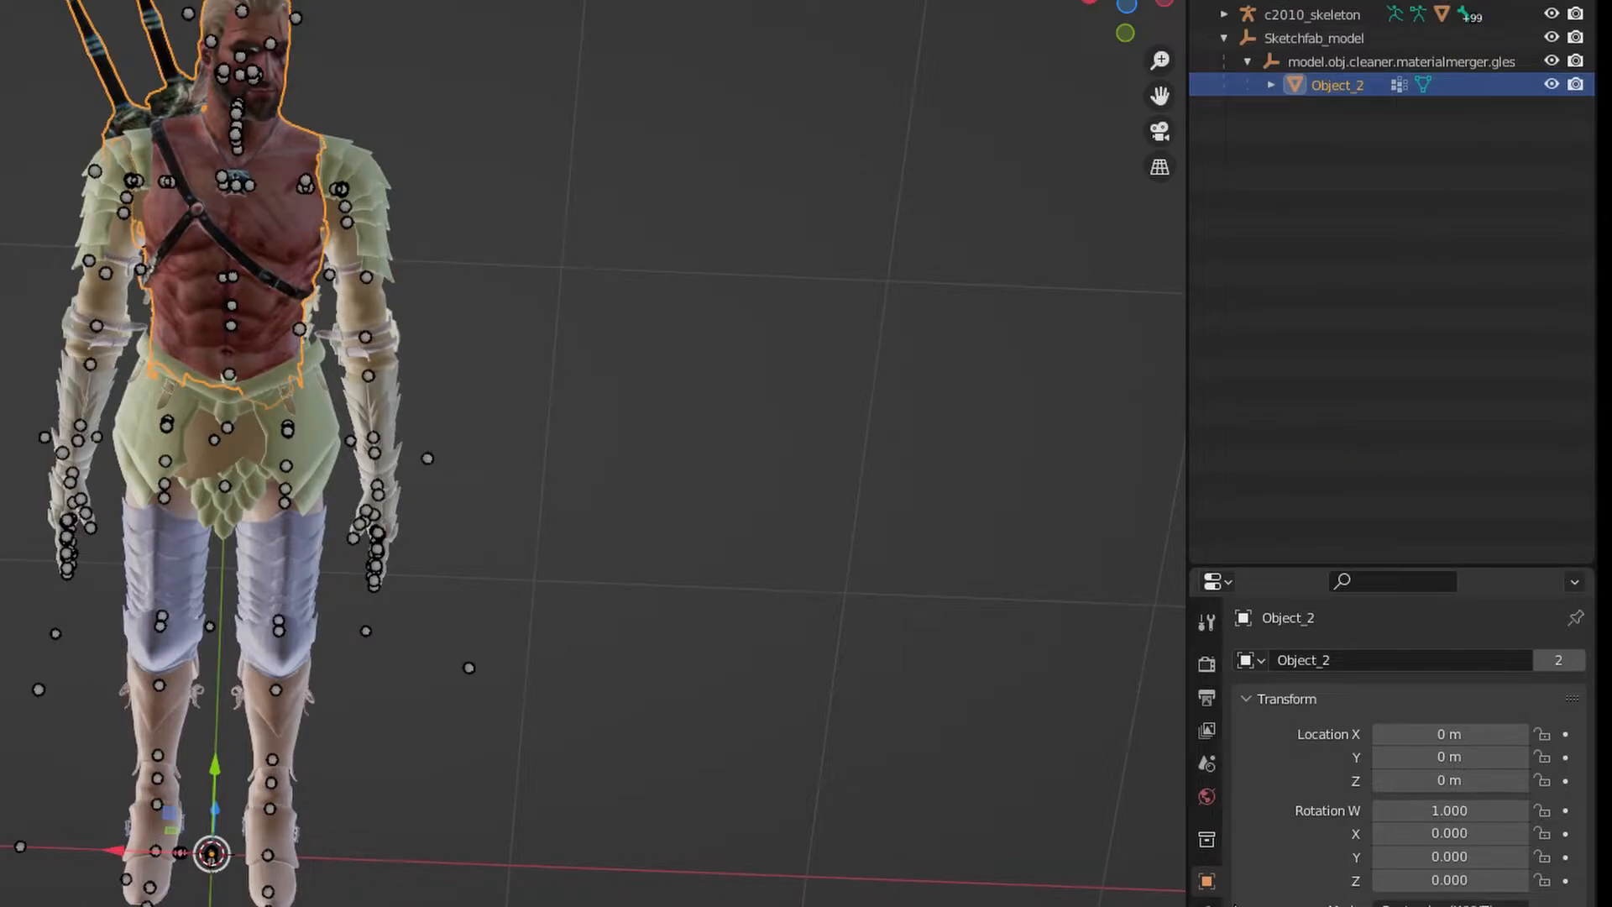
pyautogui.click(1206, 906)
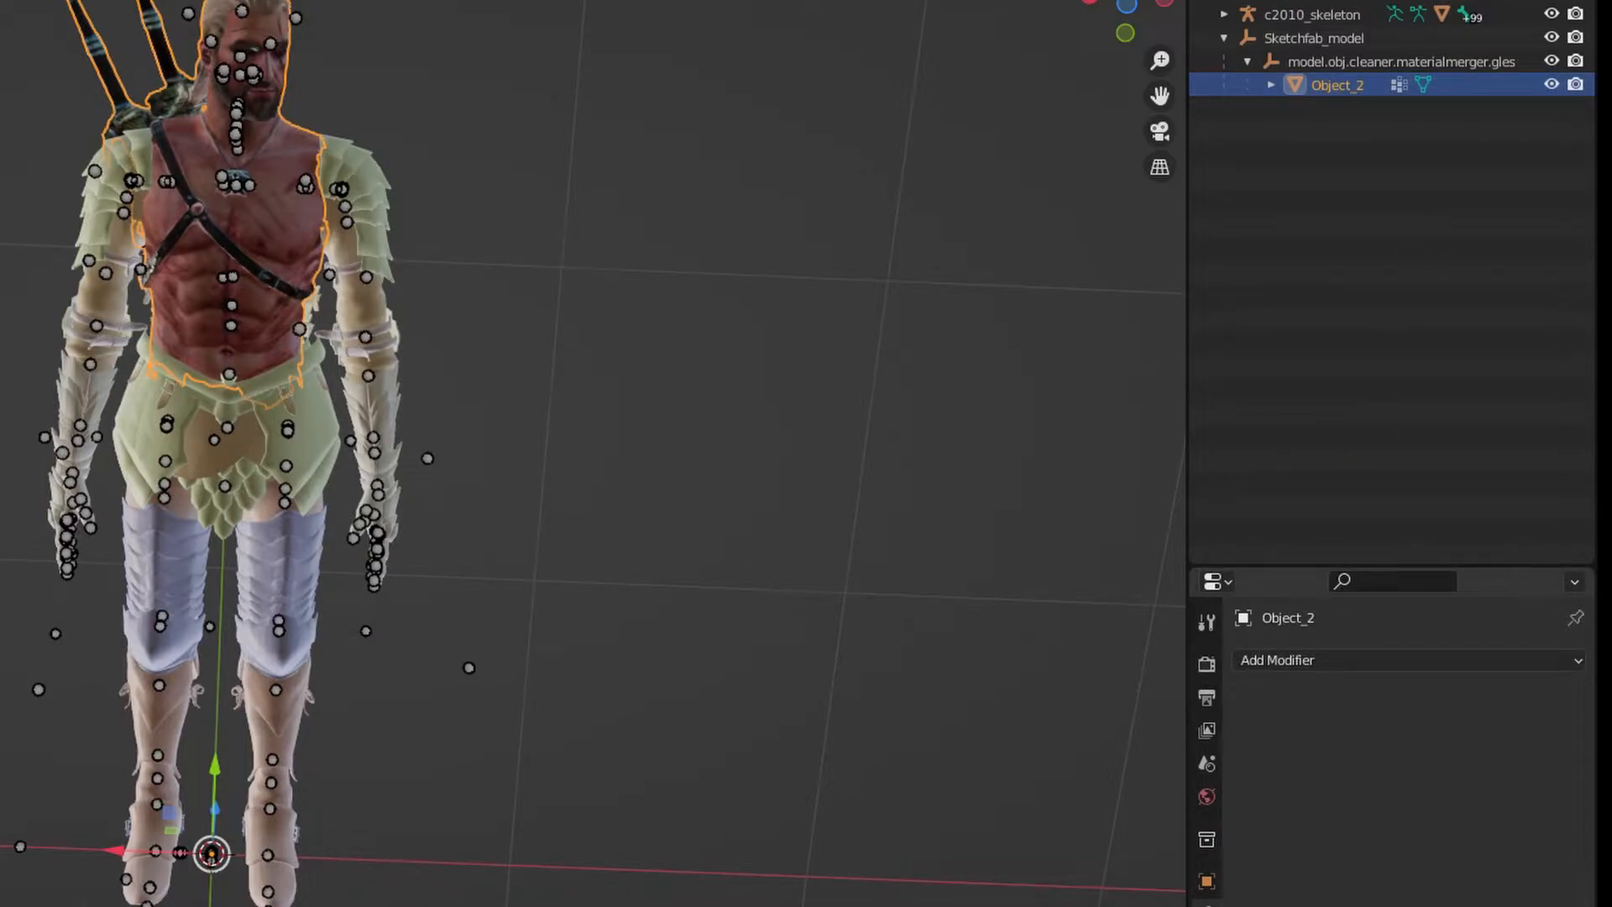
pyautogui.click(1309, 660)
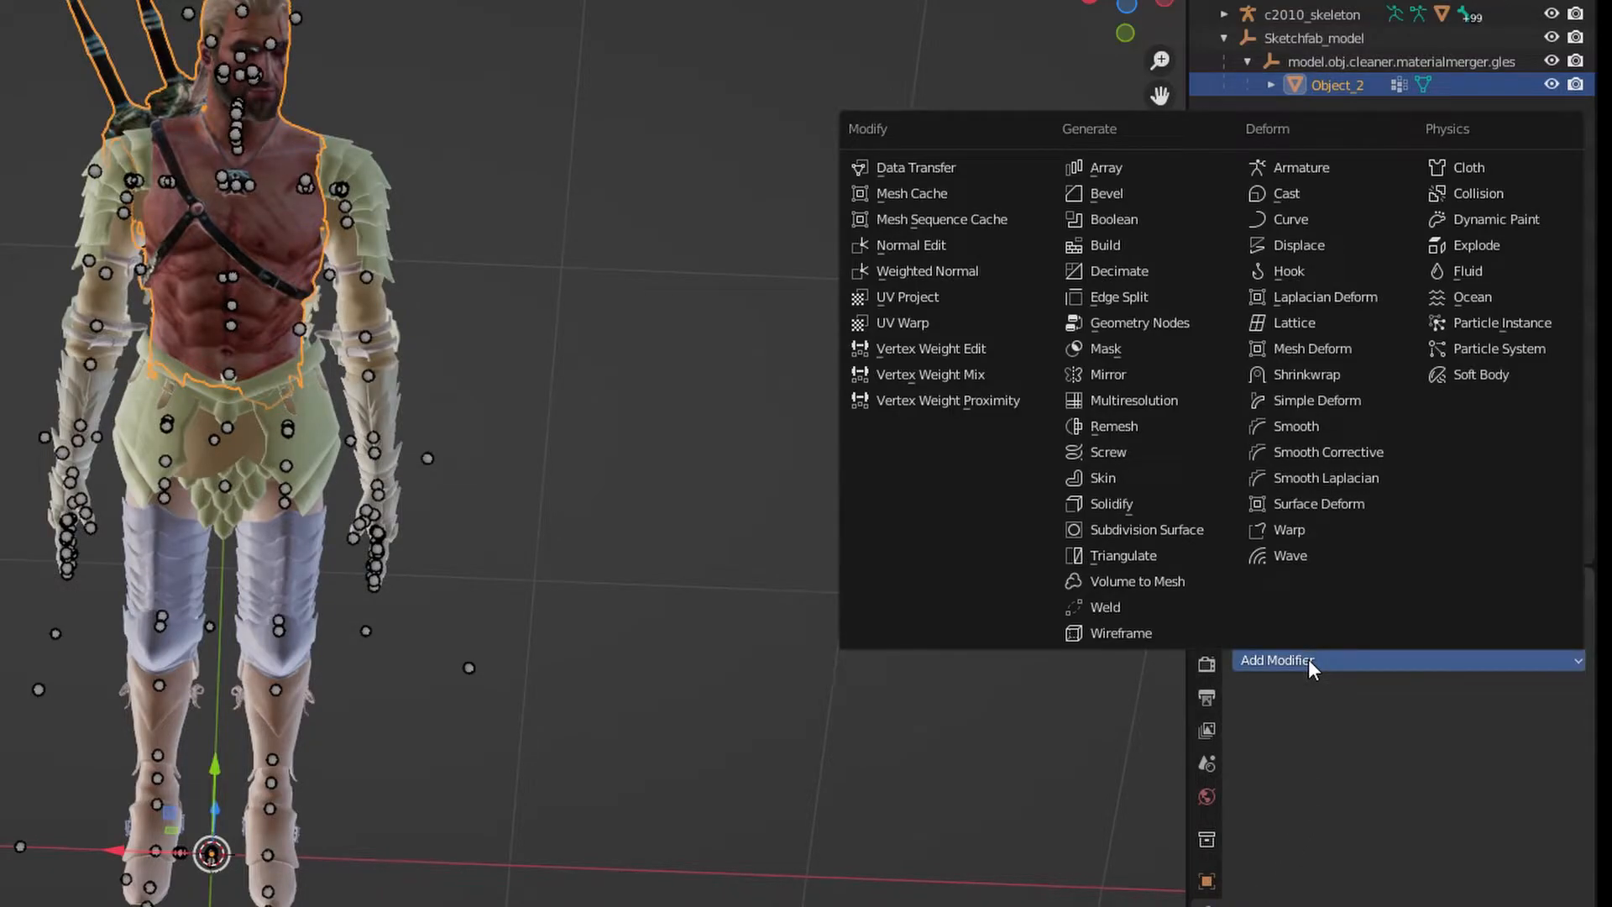
pyautogui.click(1306, 171)
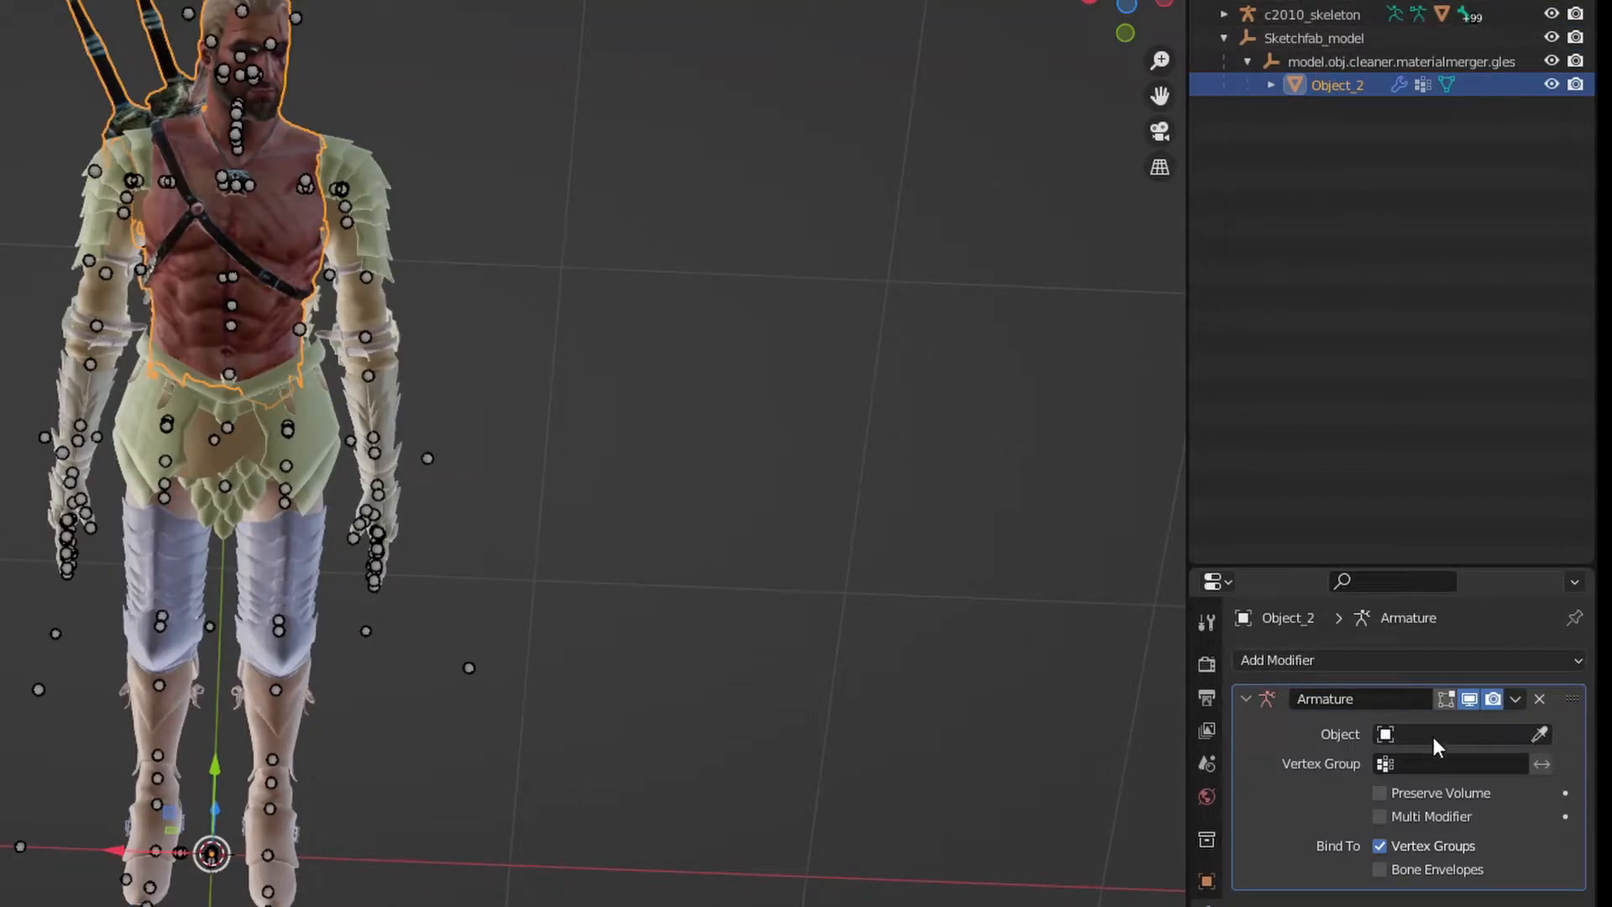
pyautogui.click(1503, 736)
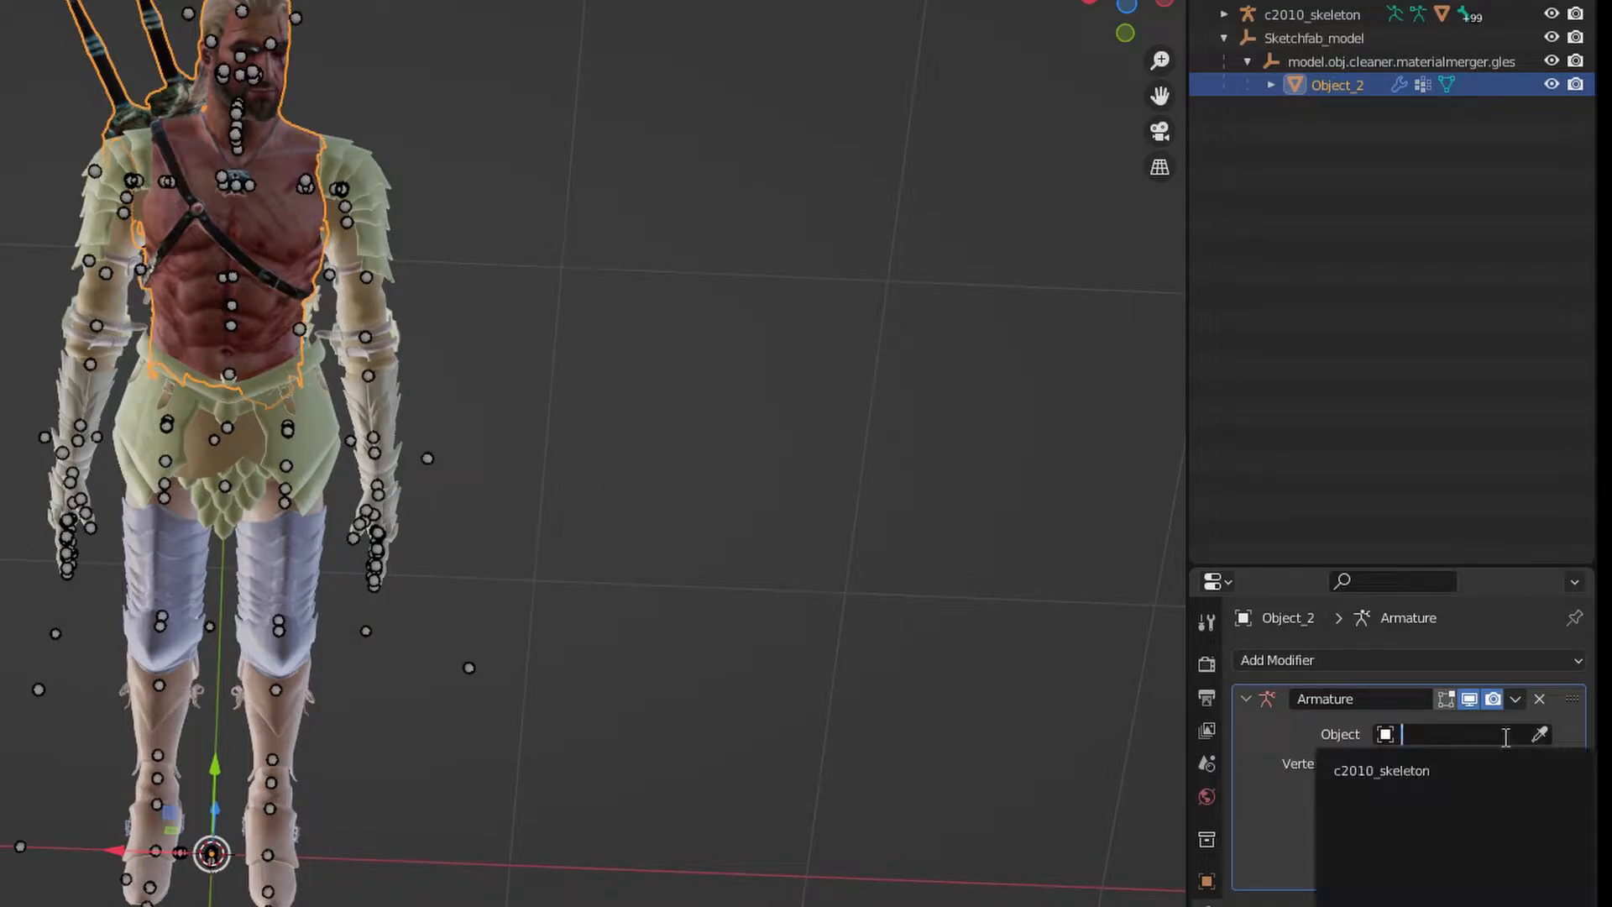
pyautogui.click(1427, 770)
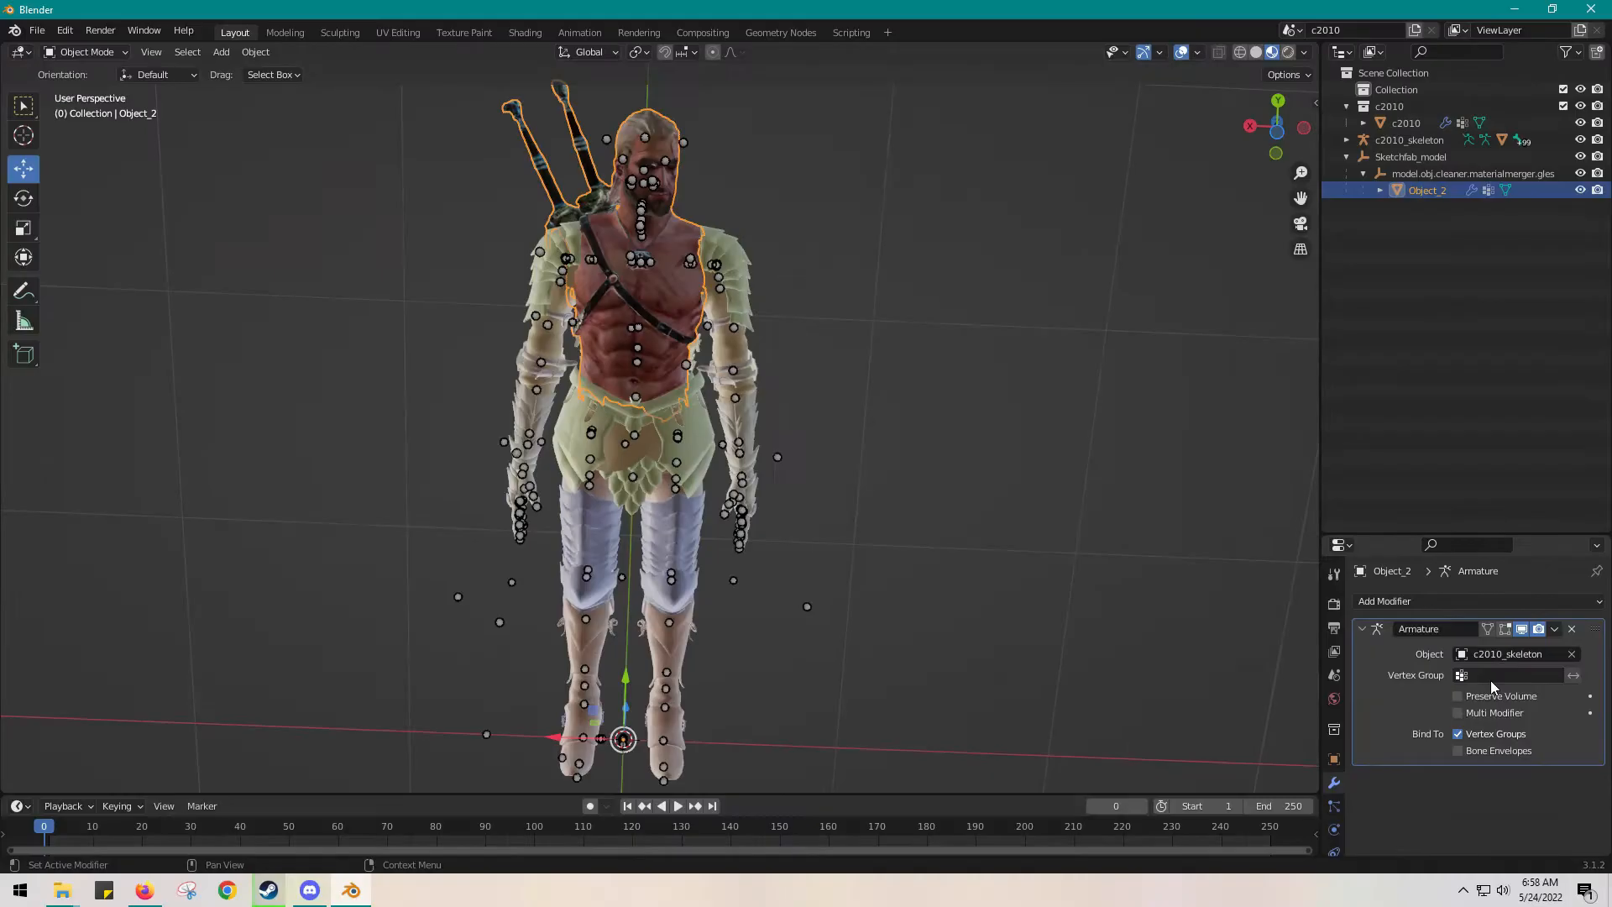
pyautogui.click(1418, 420)
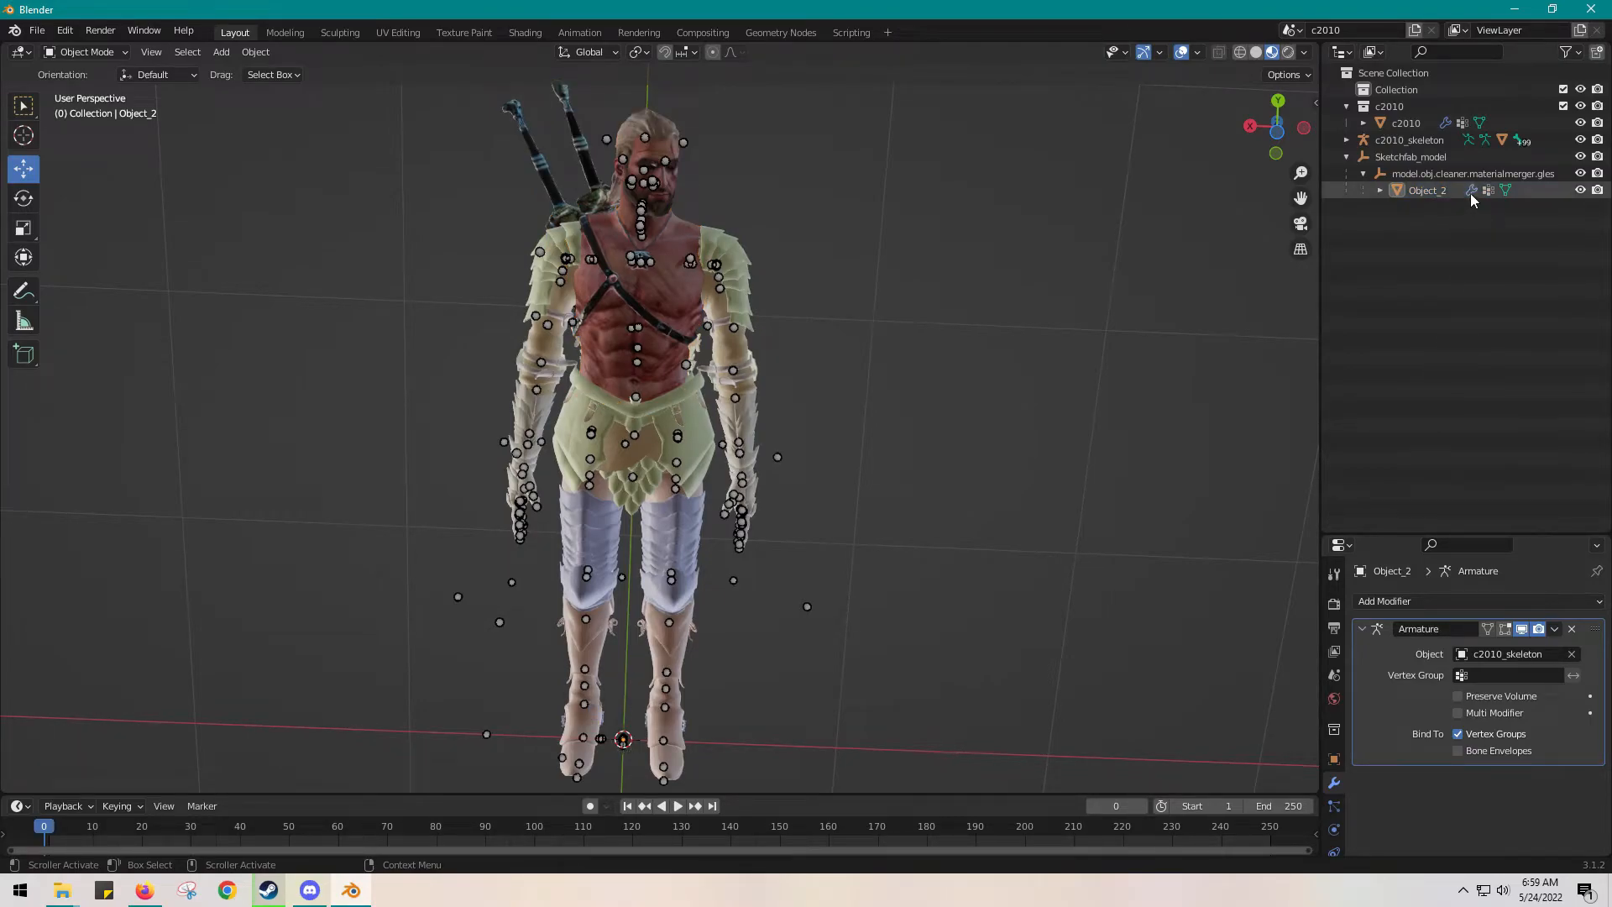
# - Select the c2010_skeleton armature and switch it to Pose Mode
pyautogui.moveTo(883, 311); pyautogui.dragTo(843, 295, button='middle')
pyautogui.click(88, 52)
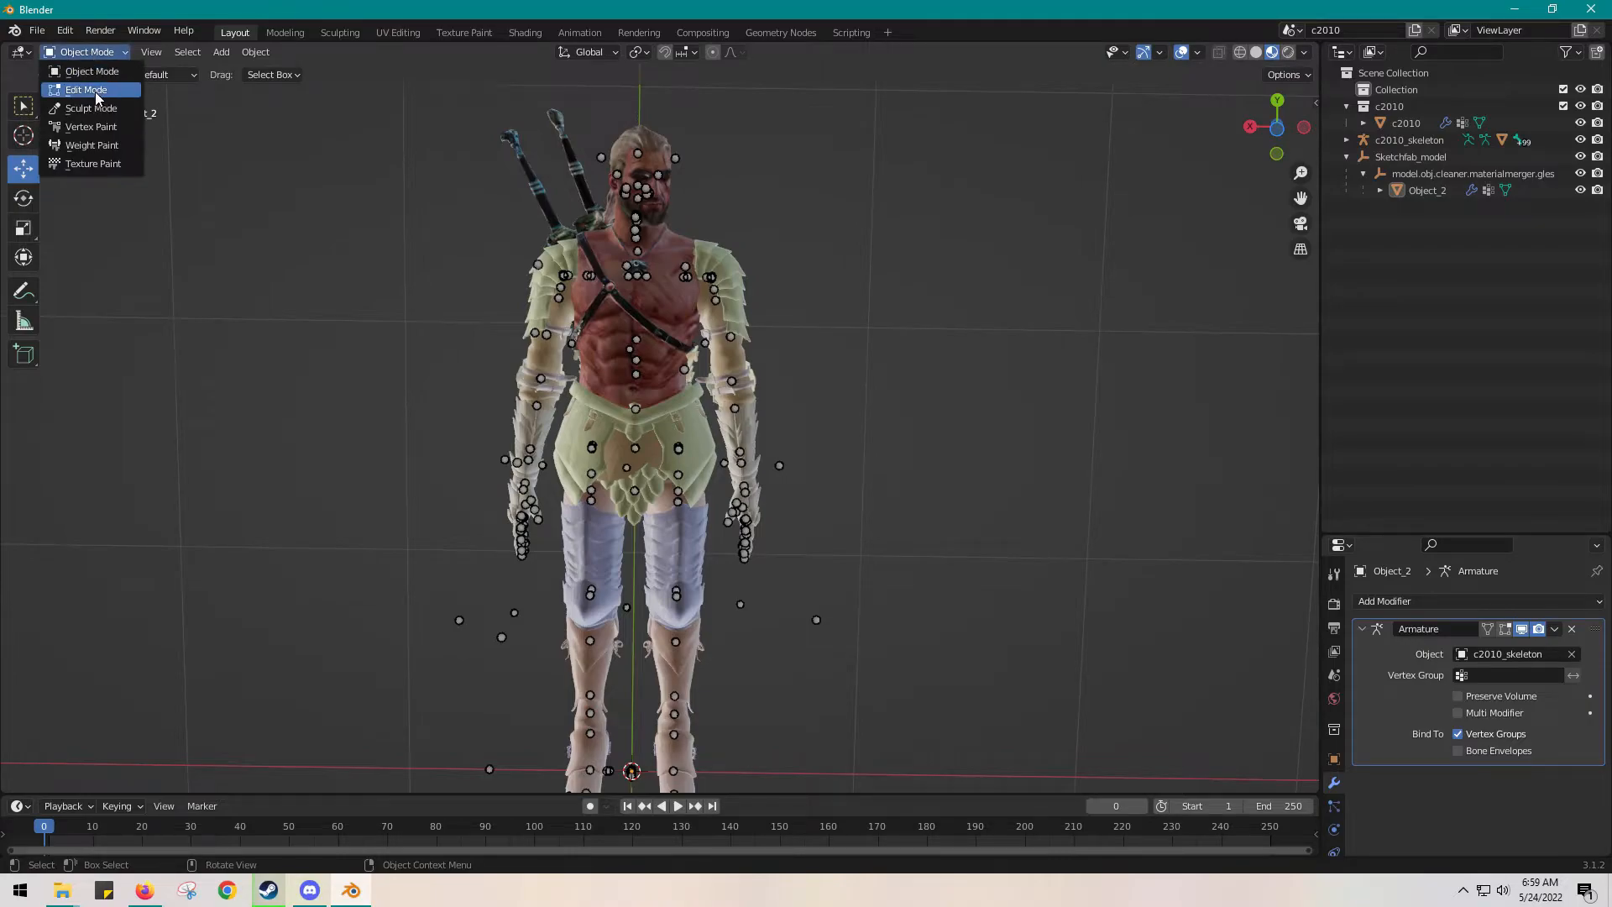
pyautogui.click(639, 196)
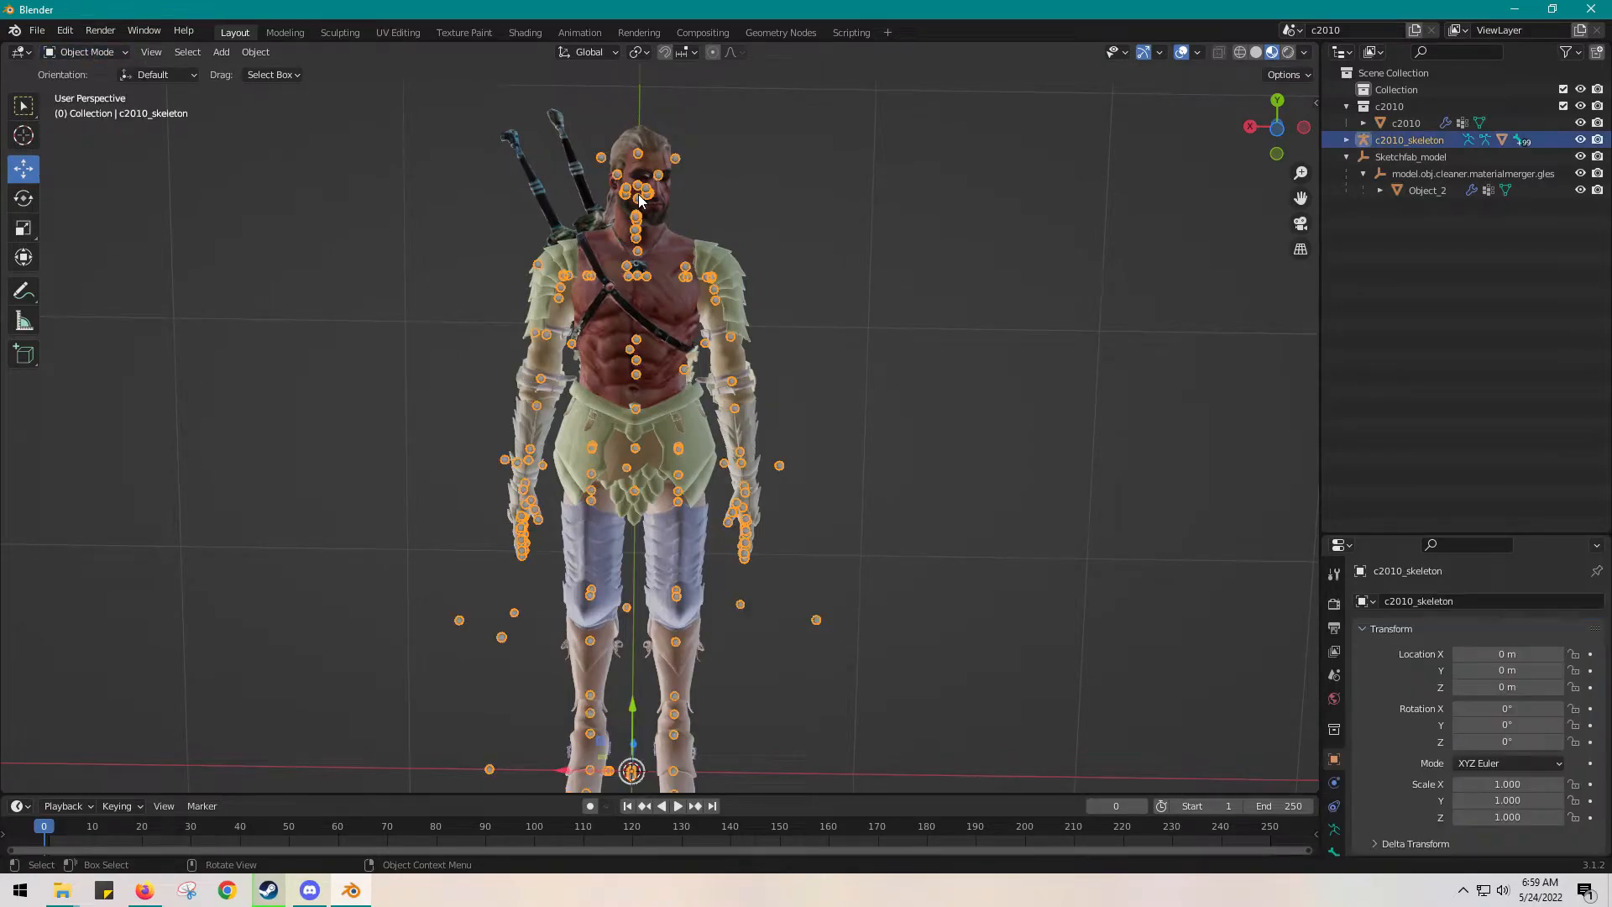
pyautogui.click(82, 52)
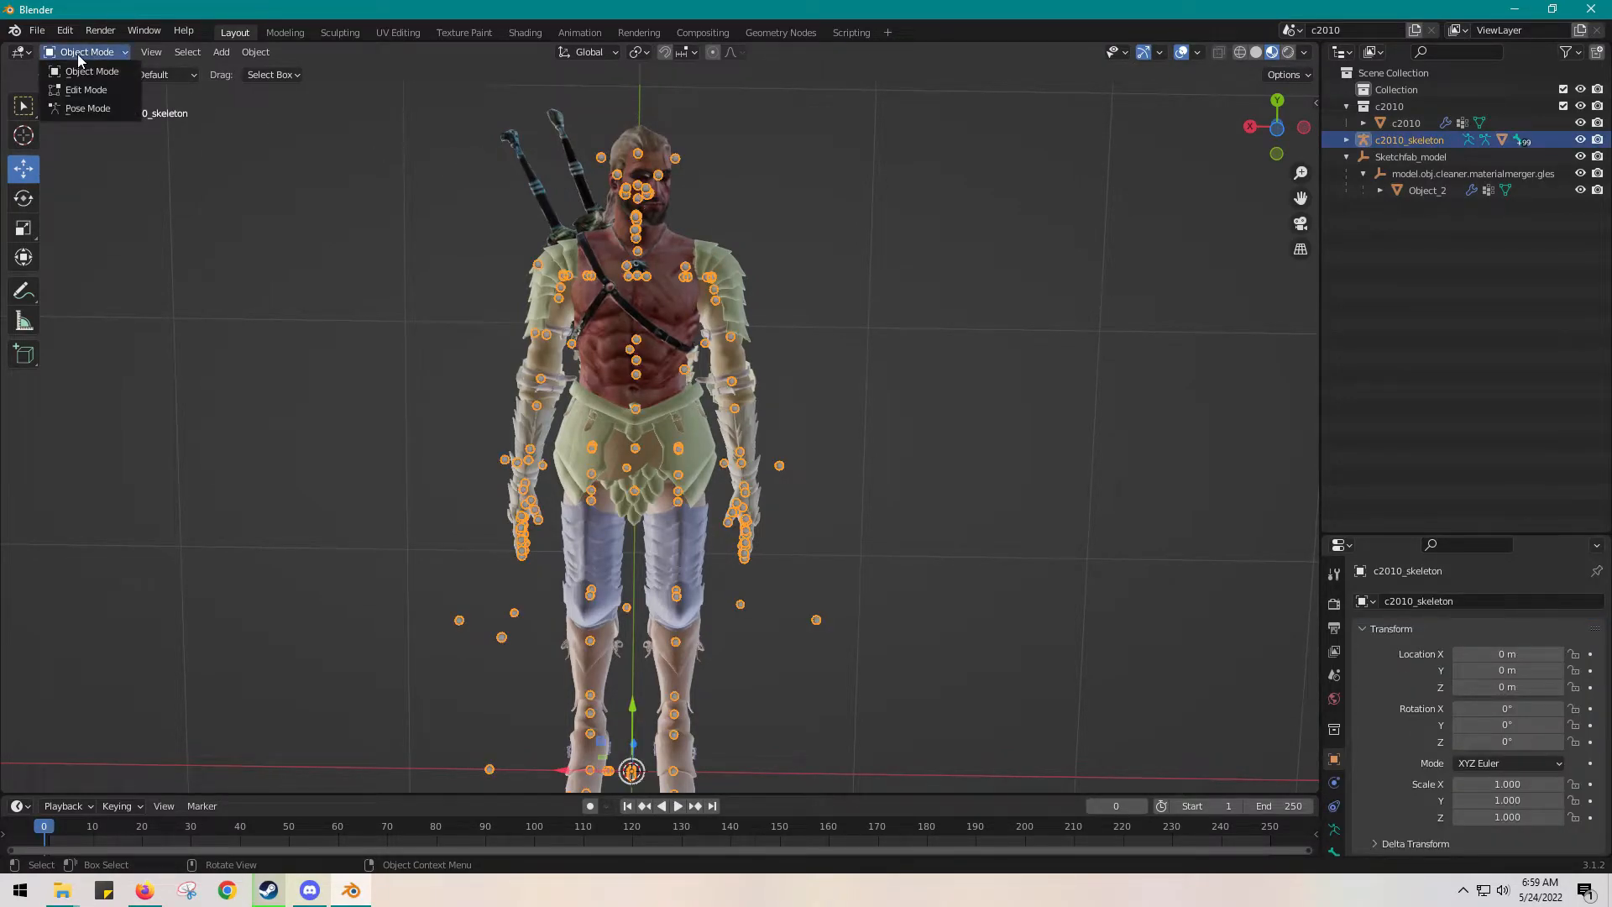
pyautogui.click(90, 107)
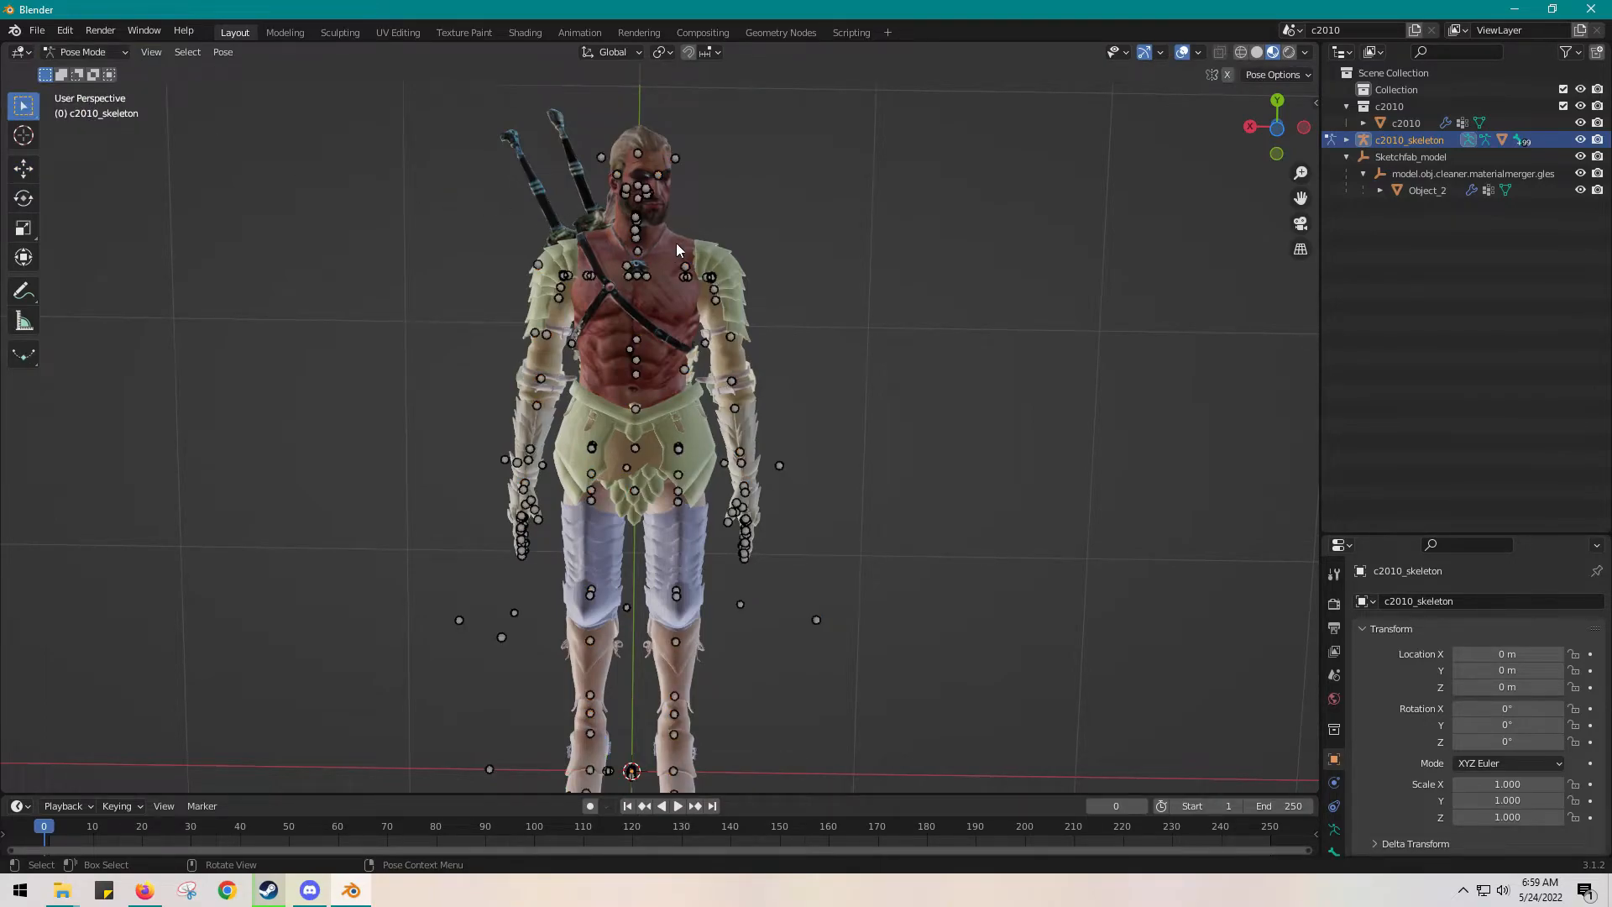
# - Test the head deformation by rotating the head and neck bones about 40°, undo the rotation, and deselect the bones
pyautogui.moveTo(671, 259); pyautogui.dragTo(601, 143)
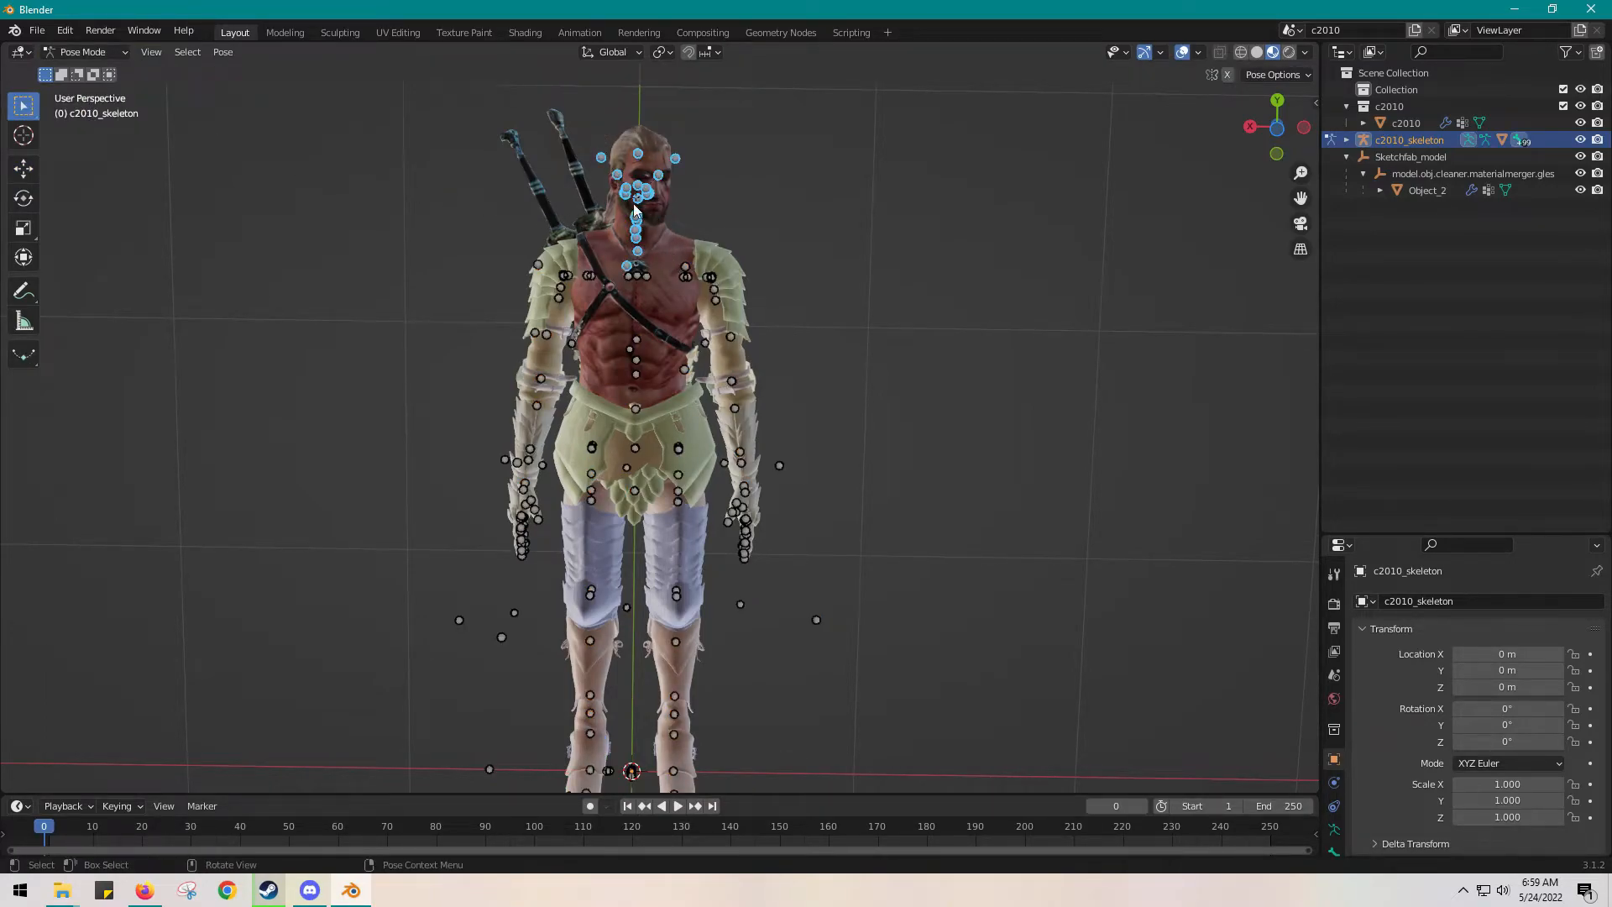
pyautogui.press('r')
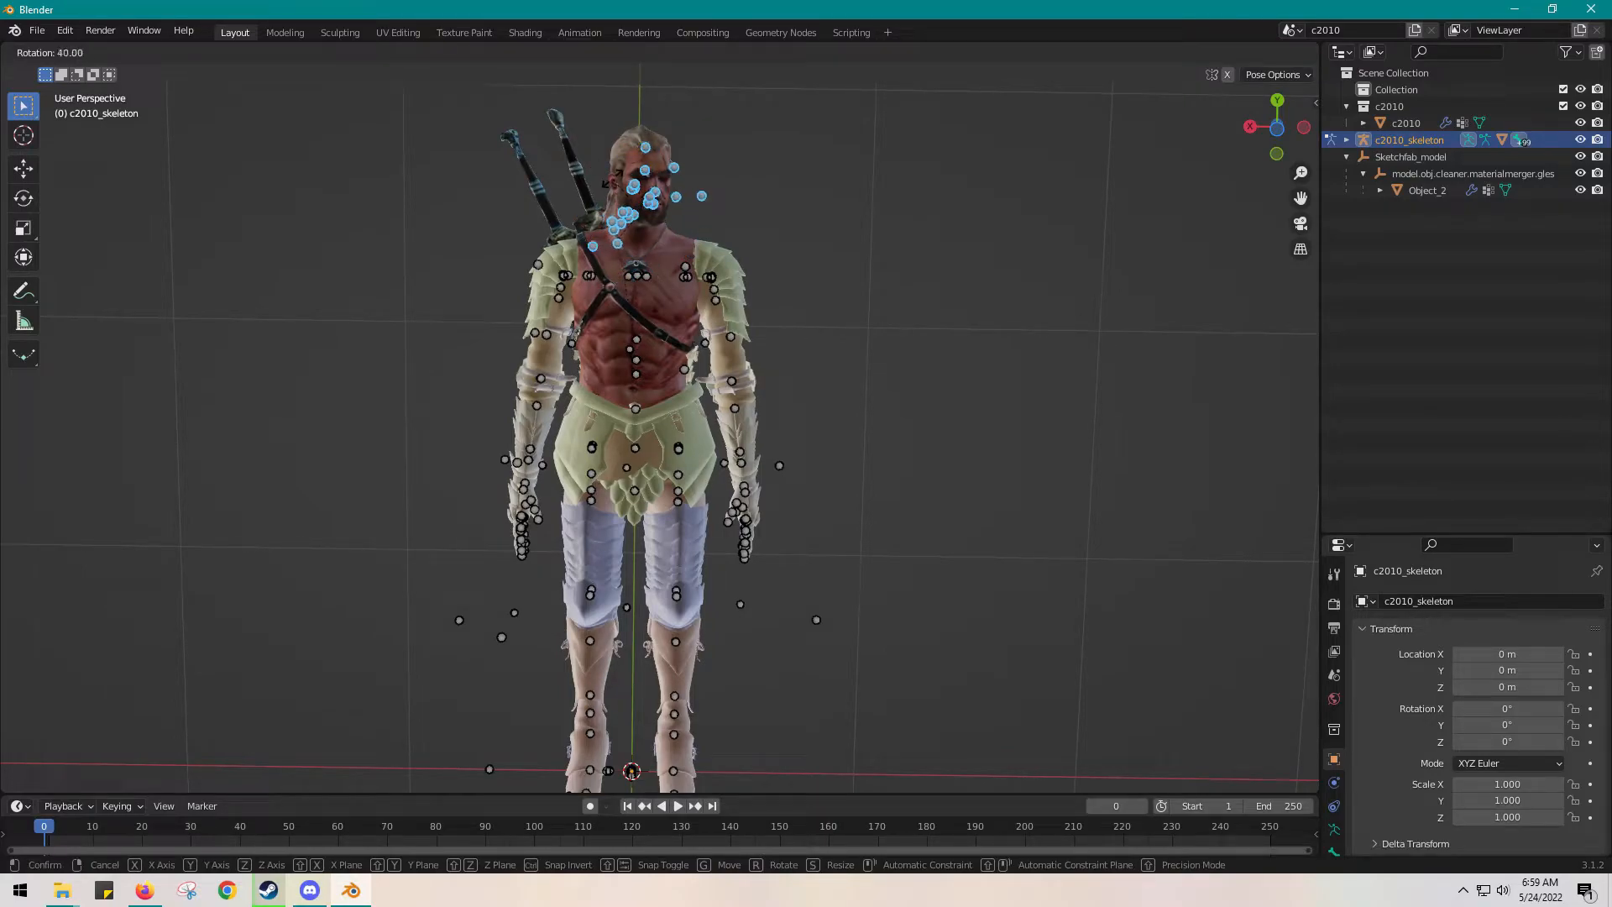
pyautogui.click(582, 169)
pyautogui.hotkey('ctrl', 'z')
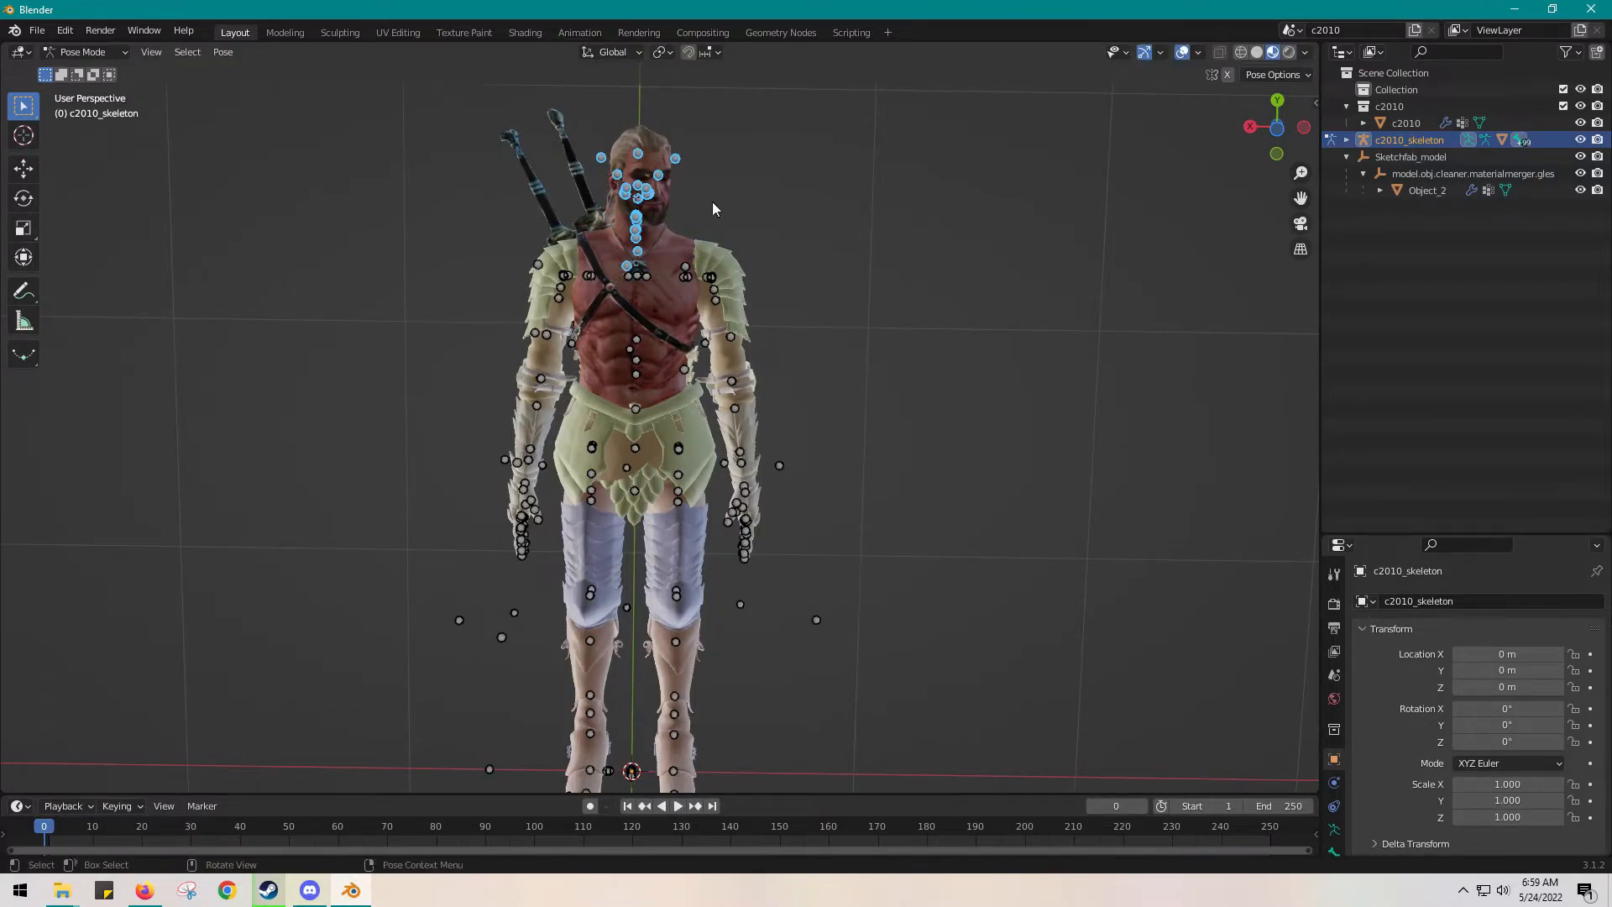
pyautogui.scroll(2, 744, 207)
pyautogui.click(858, 142)
pyautogui.moveTo(845, 140); pyautogui.dragTo(807, 157, button='middle')
pyautogui.scroll(-2, 841, 182)
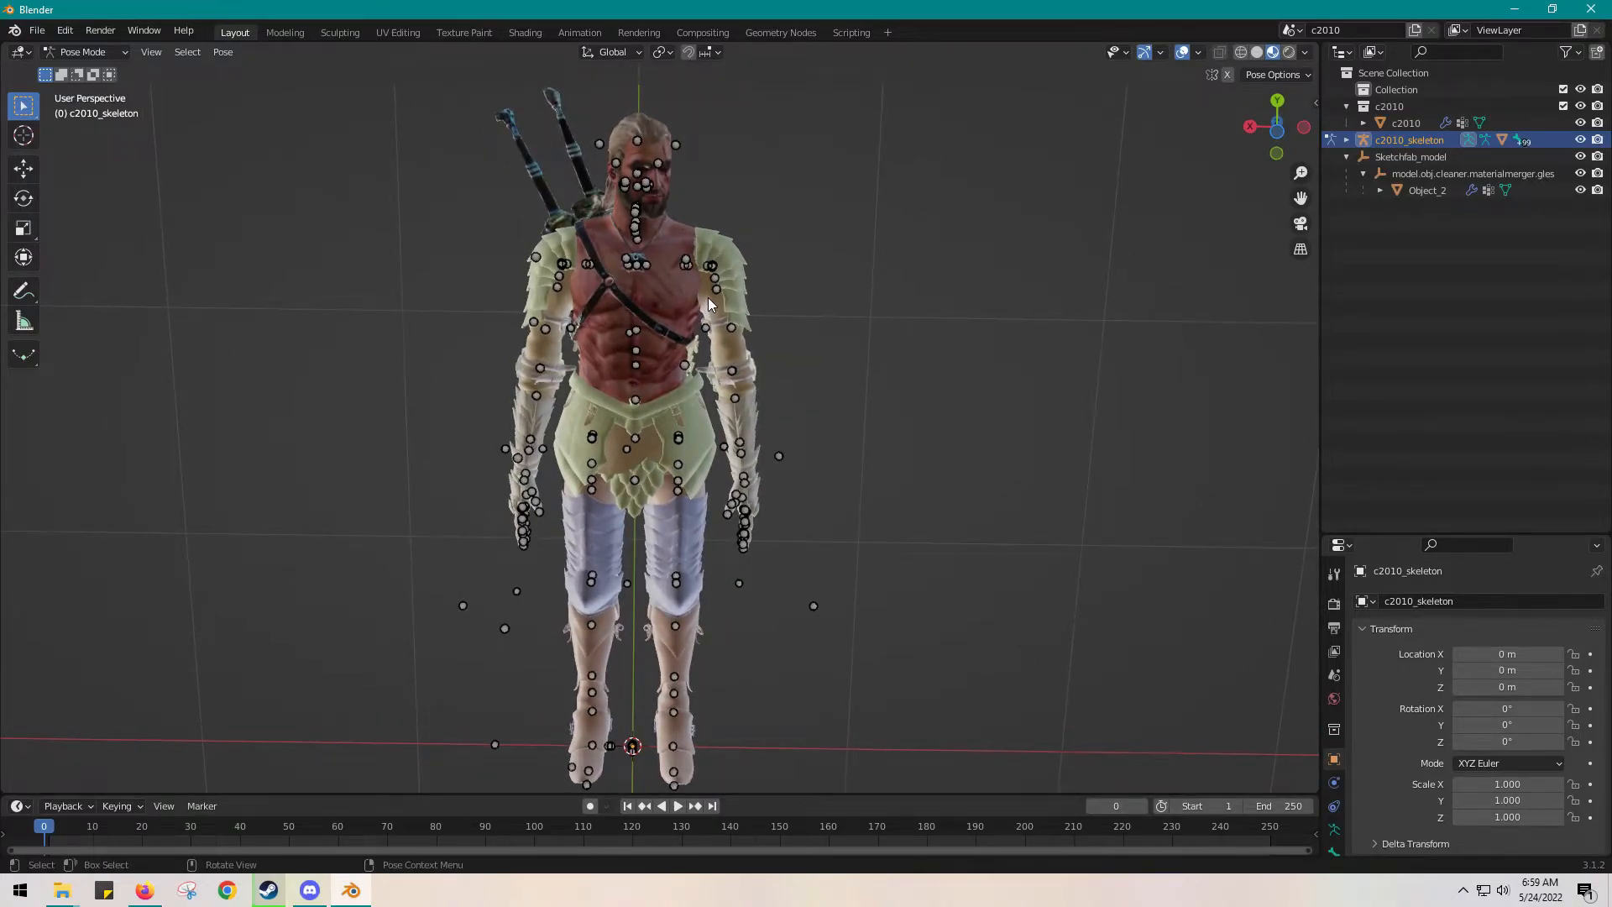
# - Try rotating the head, neck and upper-chest bones freely with trackball rotation, then undo the rotation and deselect the bones
pyautogui.moveTo(694, 284); pyautogui.dragTo(576, 104)
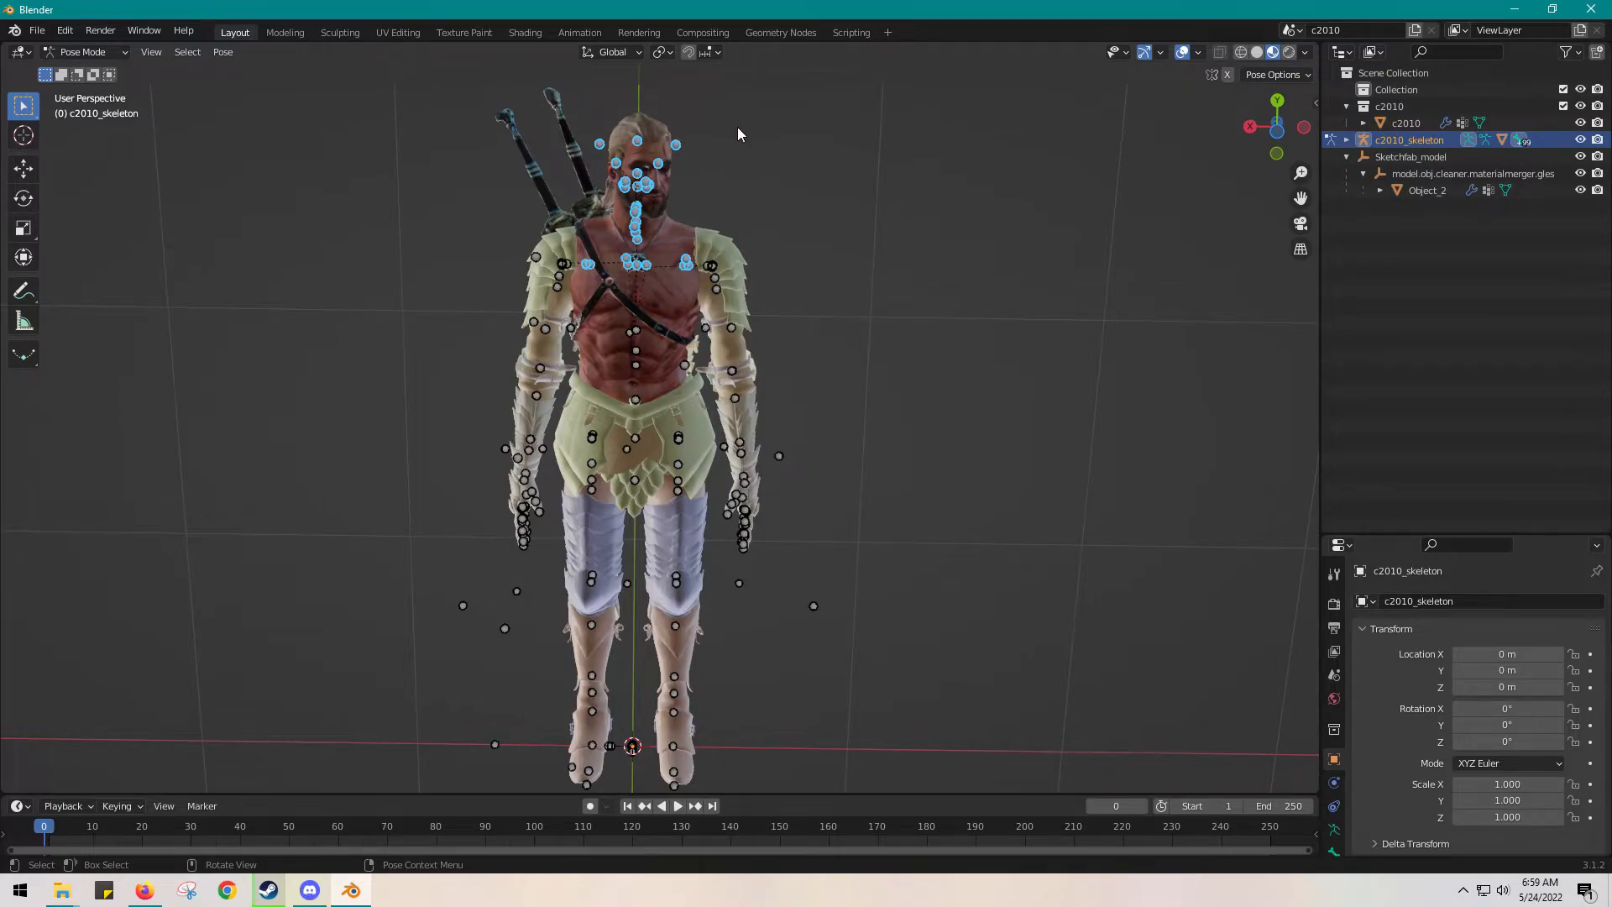
pyautogui.press('r')
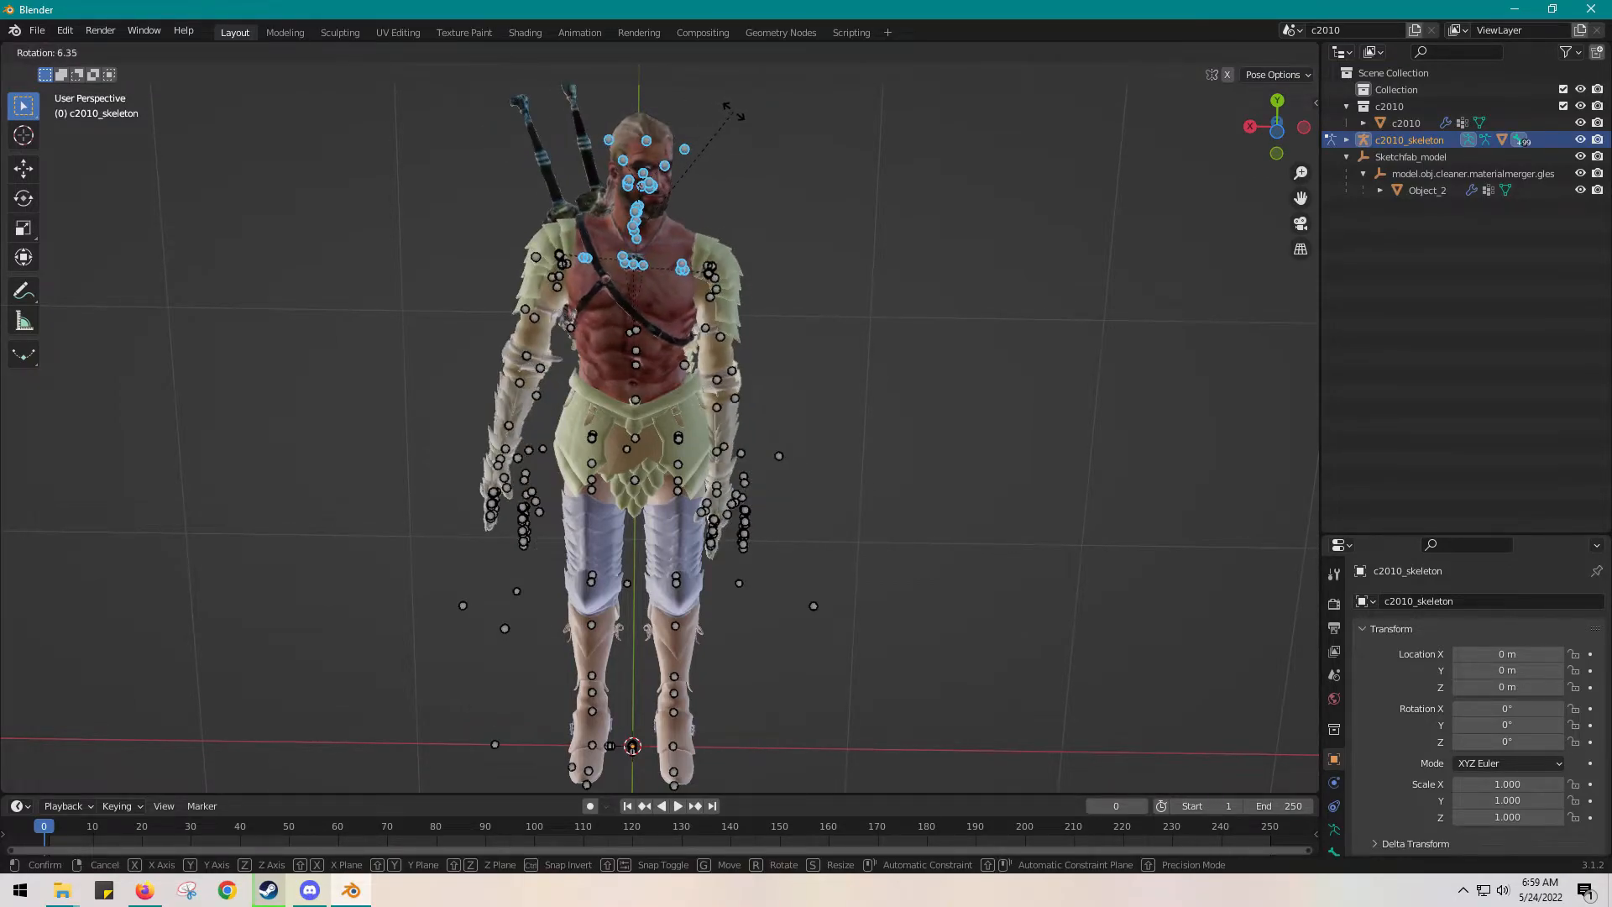
pyautogui.press('r')
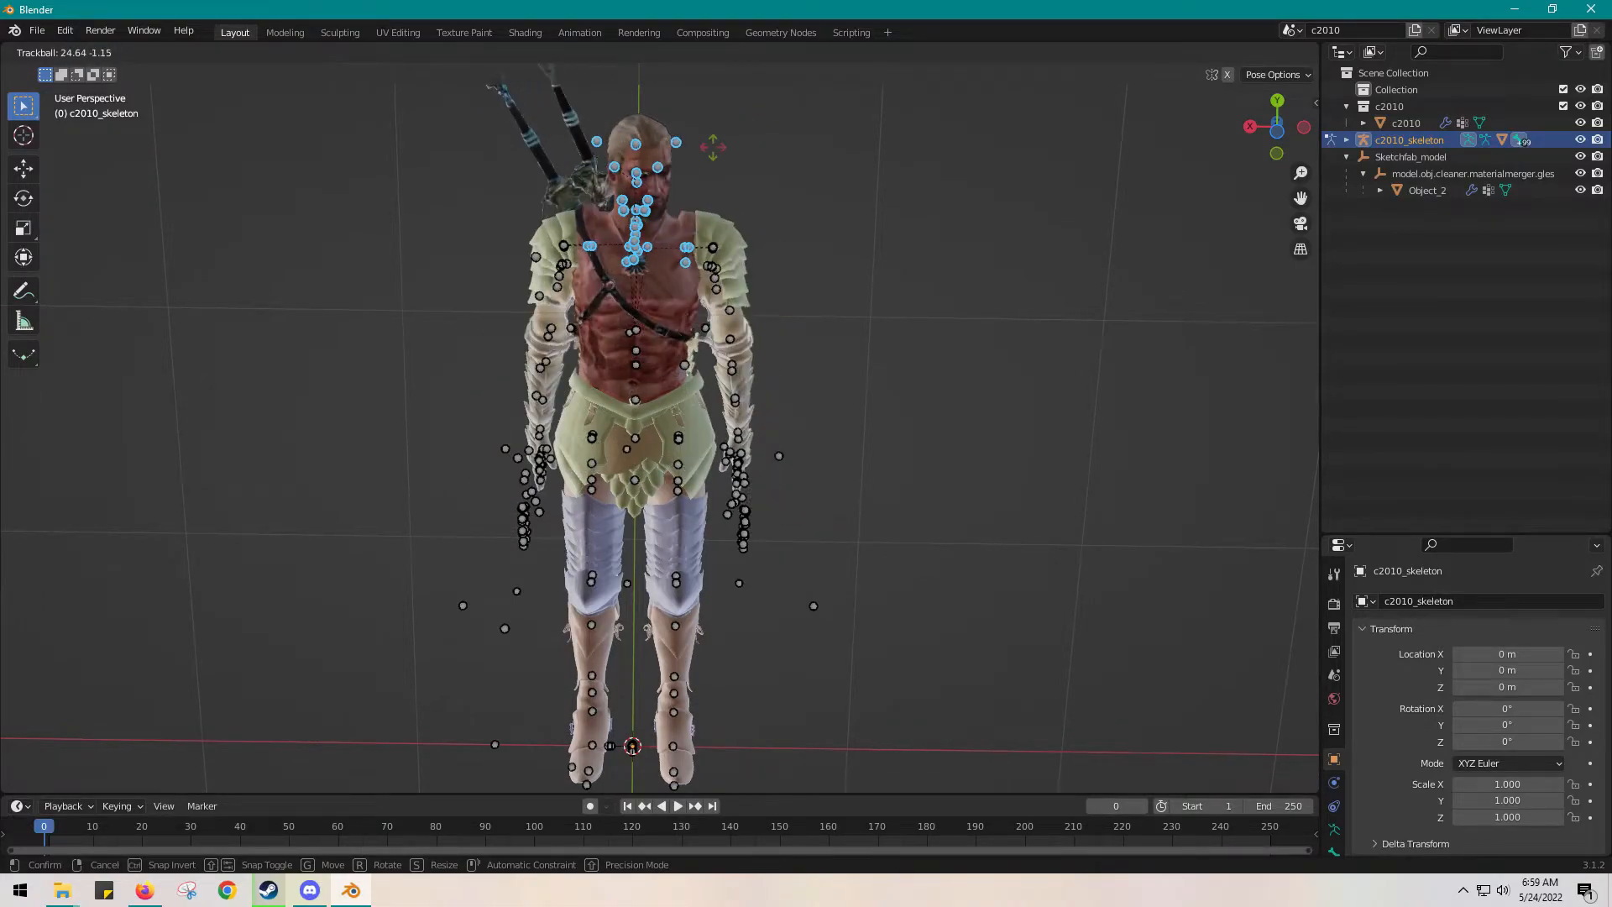
pyautogui.click(733, 157)
pyautogui.hotkey('ctrl', 'z')
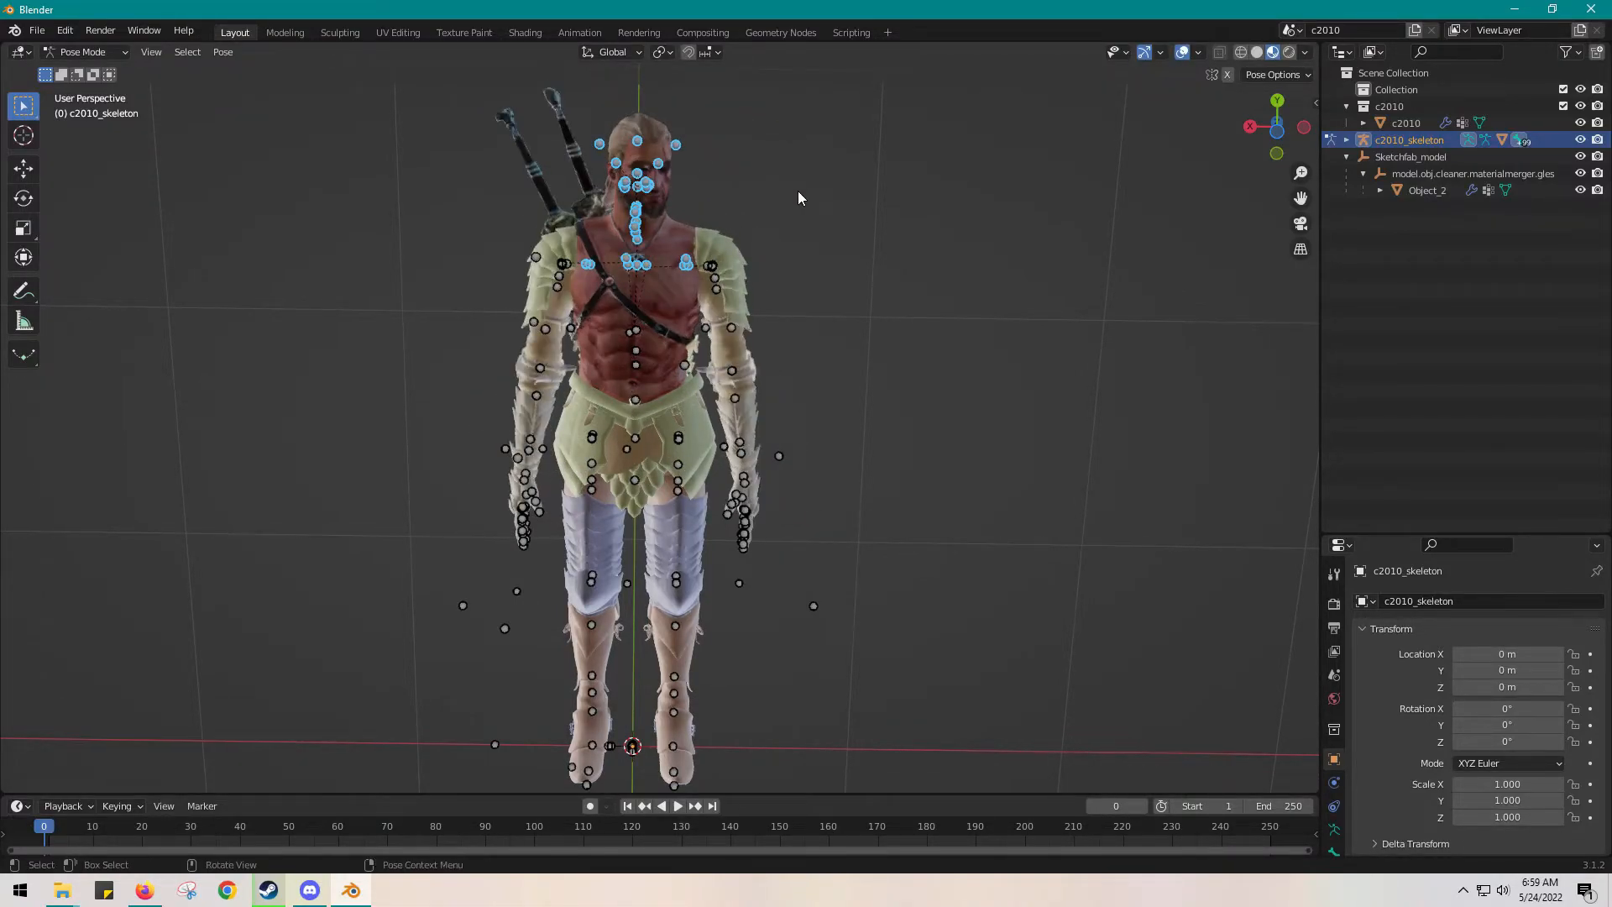
pyautogui.moveTo(792, 195); pyautogui.dragTo(957, 440, button='middle')
pyautogui.click(945, 455)
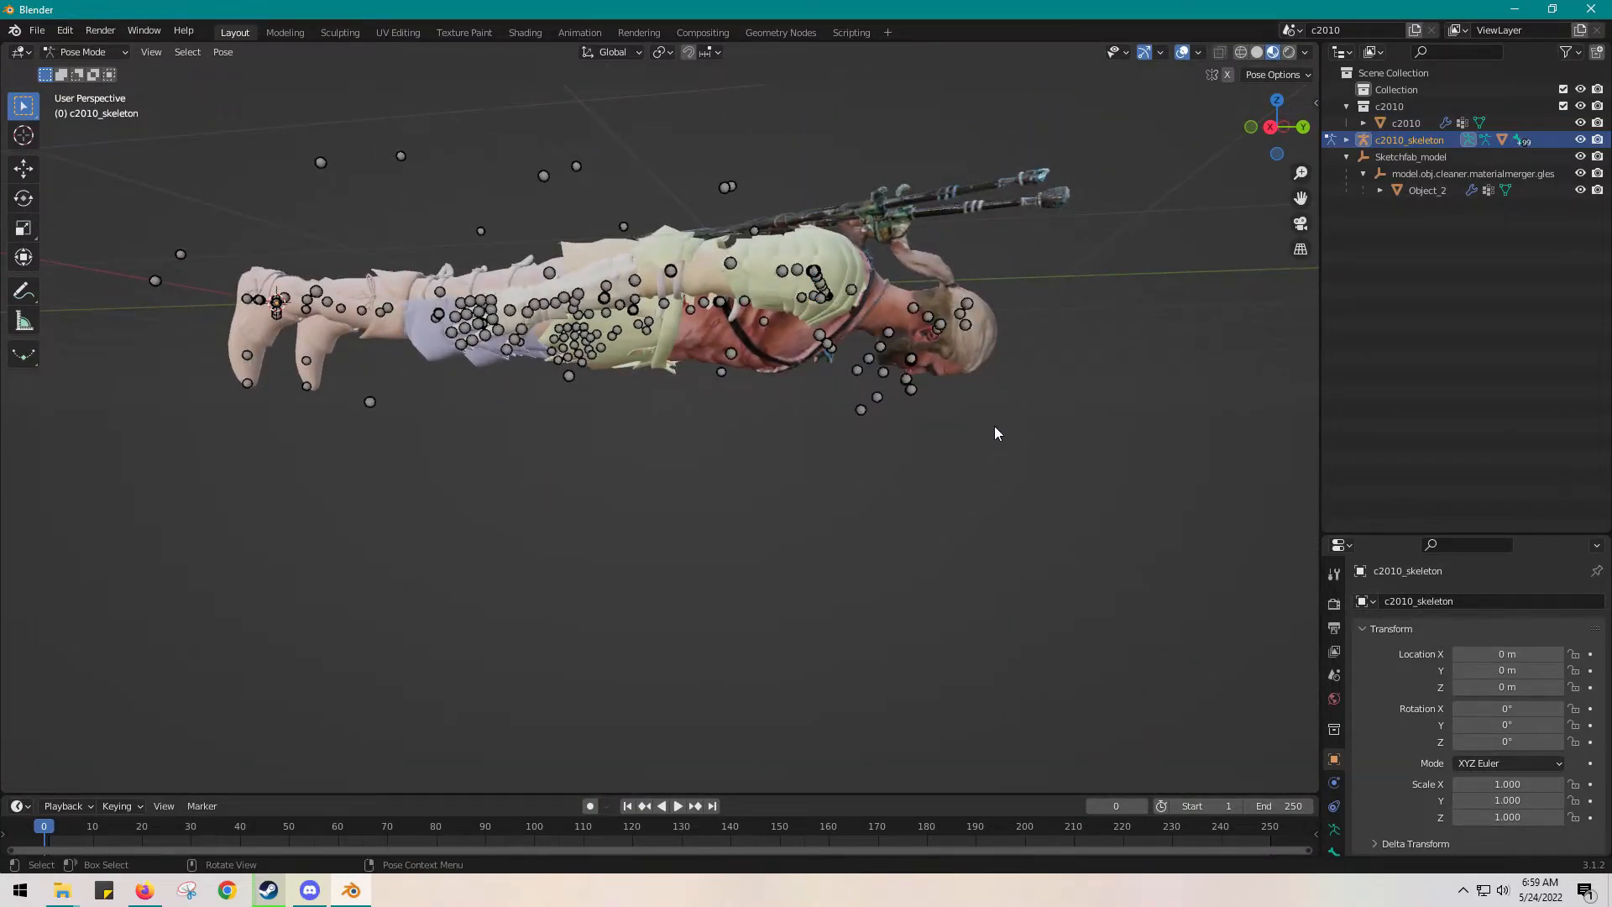
# - Test the head deformation by rotating the head and face bones about 38° around the global X axis, and undo the rotation
pyautogui.moveTo(1062, 548); pyautogui.dragTo(861, 299)
pyautogui.moveTo(861, 299); pyautogui.dragTo(937, 447, button='middle')
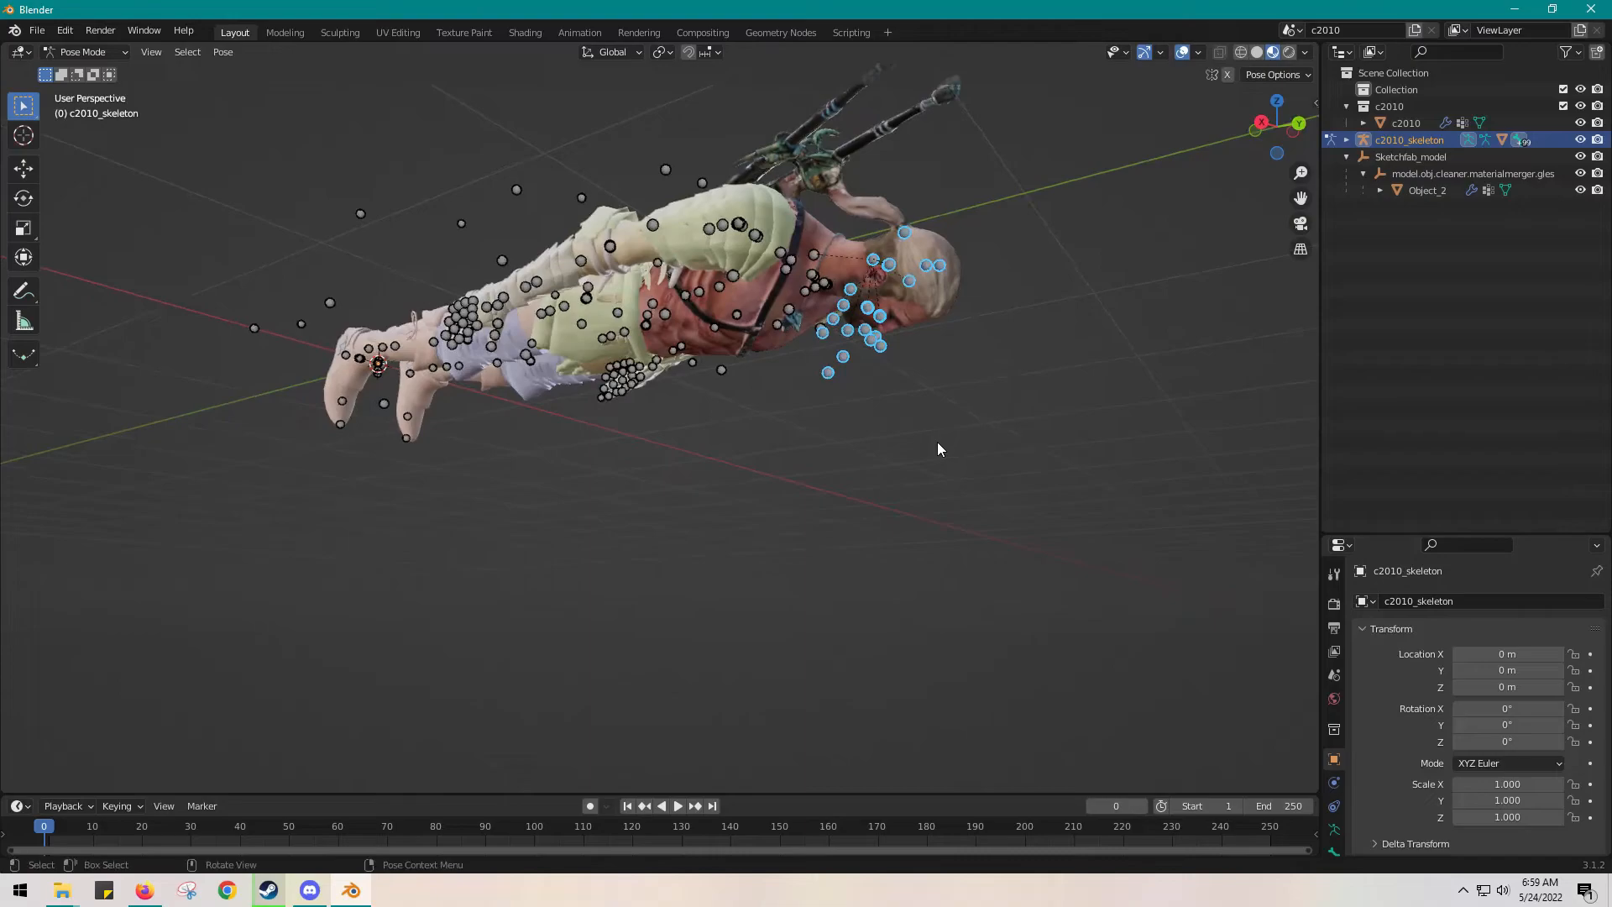
pyautogui.click(24, 198)
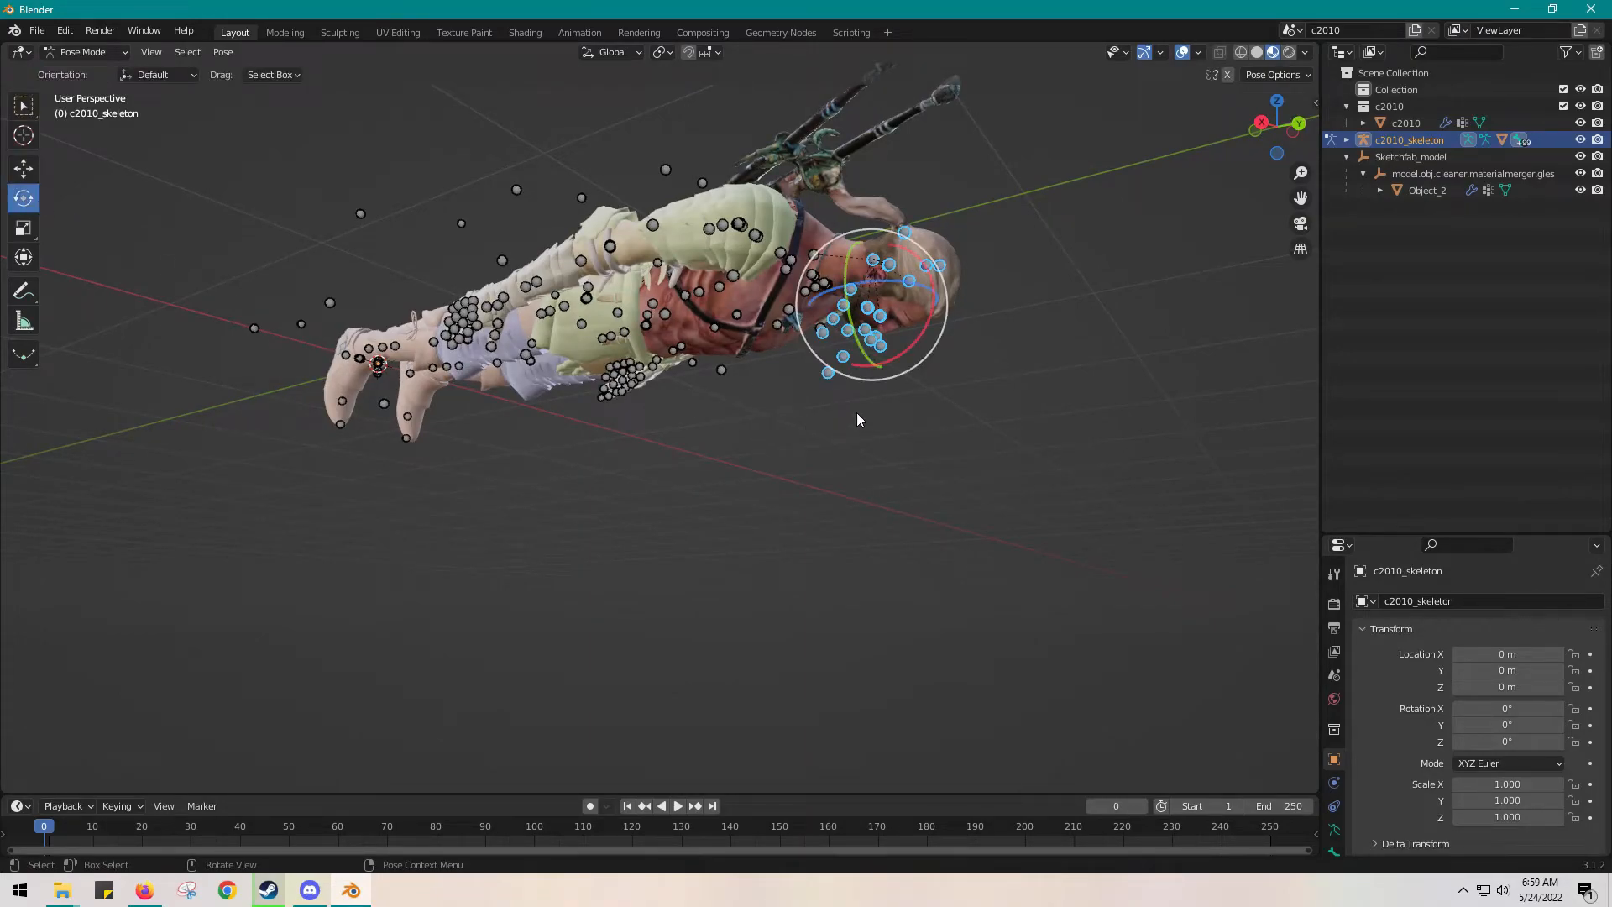
pyautogui.moveTo(915, 342); pyautogui.dragTo(882, 367)
pyautogui.moveTo(936, 470); pyautogui.dragTo(852, 365, button='middle')
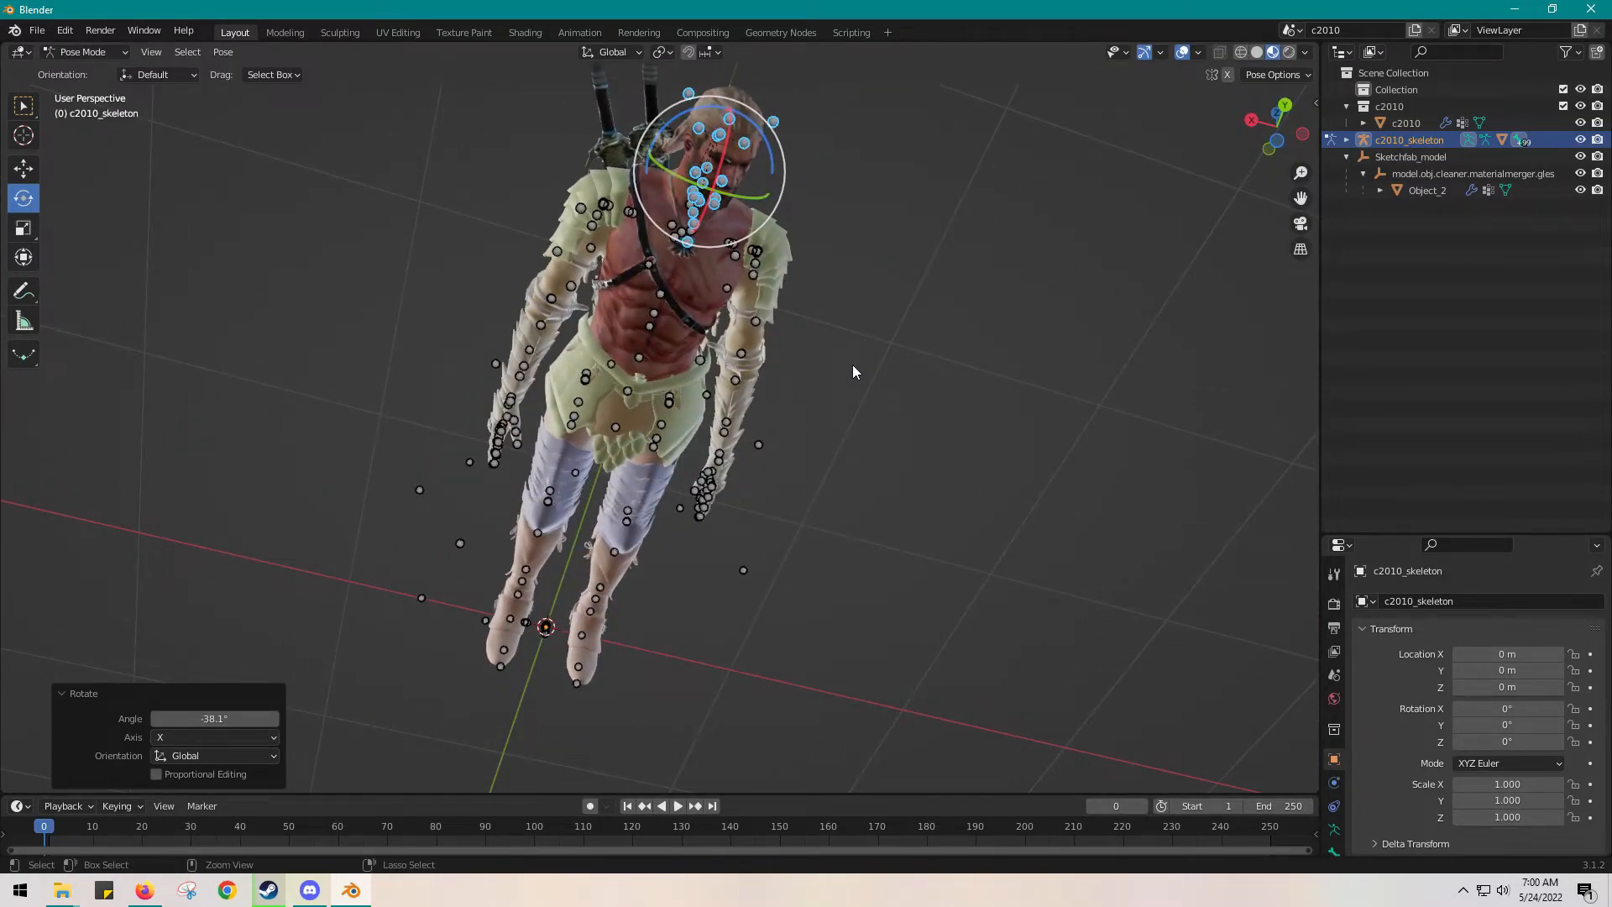
pyautogui.moveTo(738, 197); pyautogui.dragTo(874, 275)
pyautogui.hotkey('ctrl', 'z')
pyautogui.click(883, 310)
pyautogui.moveTo(884, 316); pyautogui.dragTo(754, 284, button='middle')
pyautogui.click(735, 292)
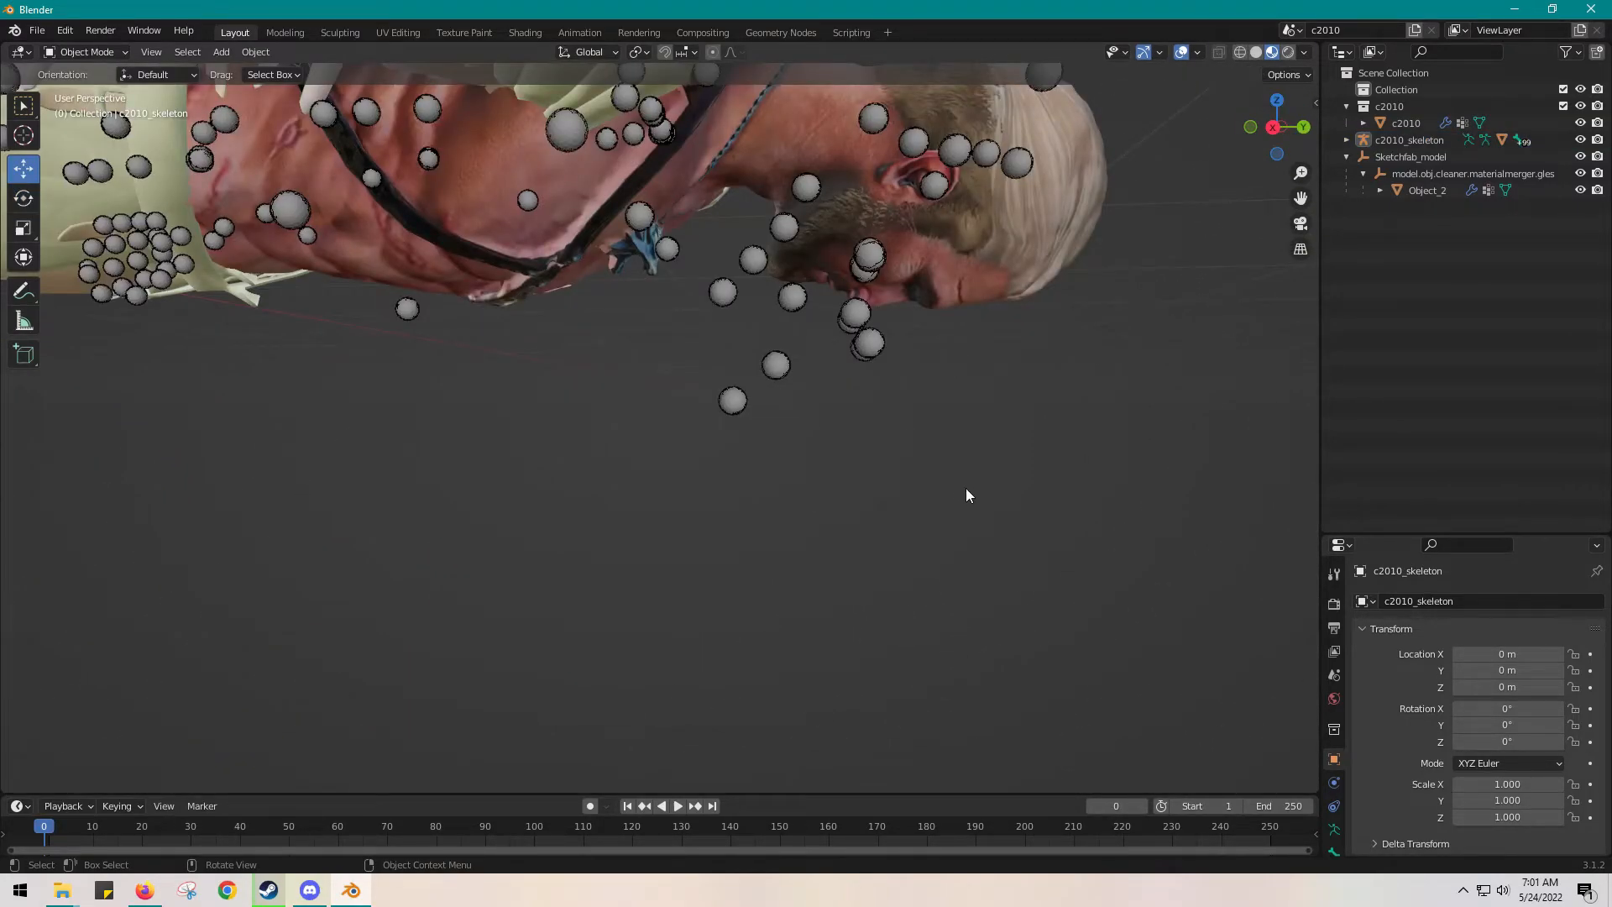
# - Select c2010_skeleton together with Object_2 and switch the skeleton to Edit Mode
pyautogui.moveTo(1014, 497); pyautogui.dragTo(689, 243)
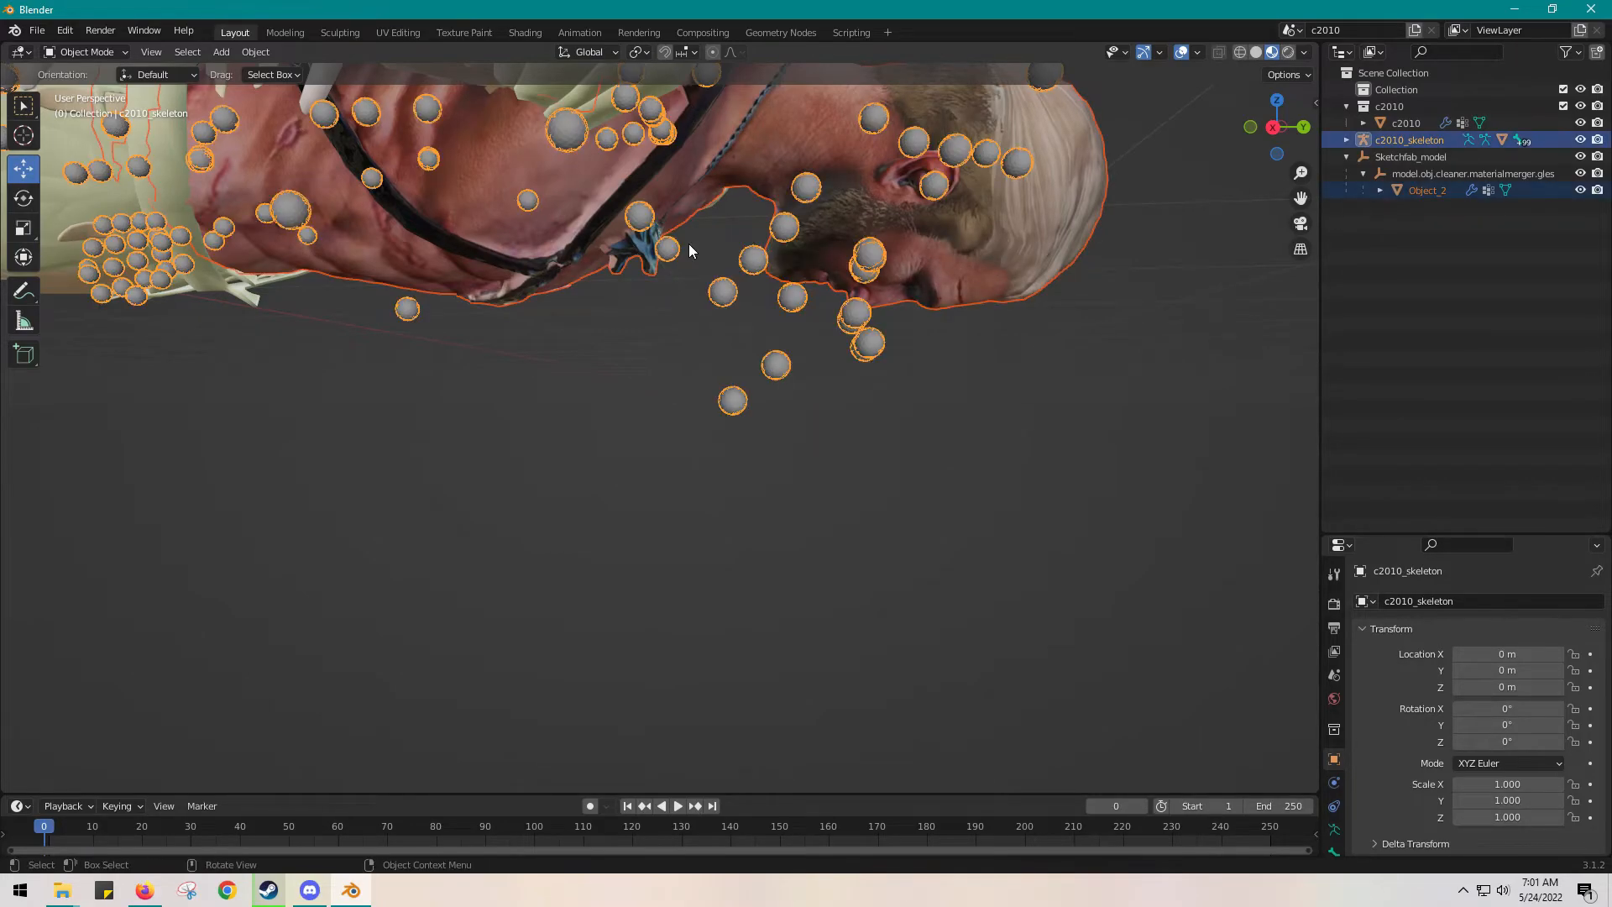
pyautogui.click(91, 53)
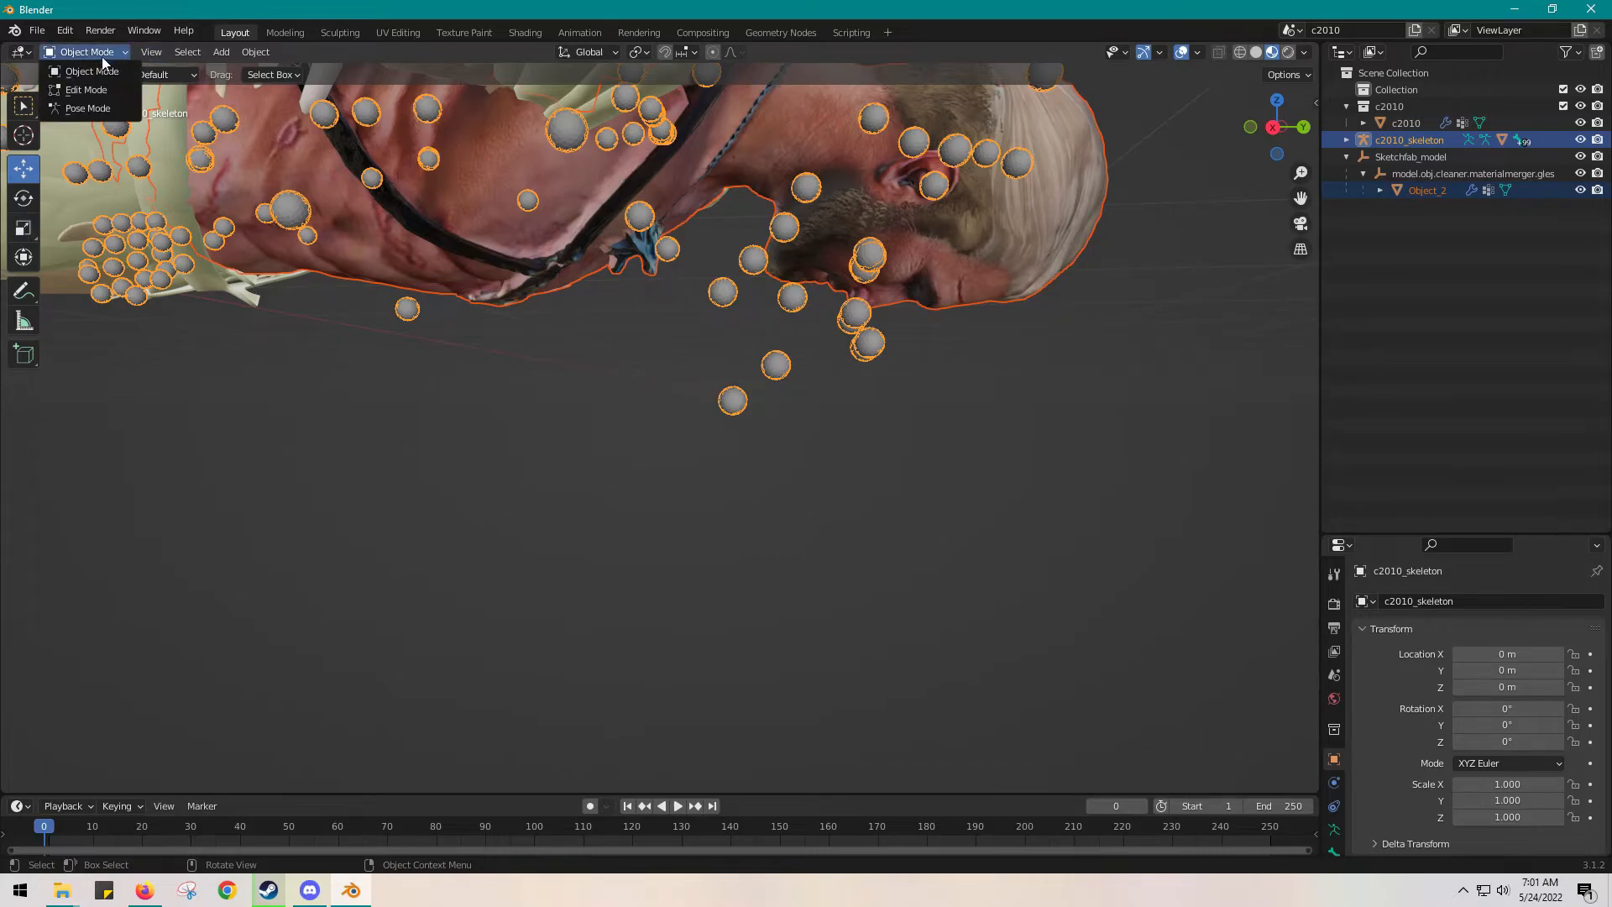
pyautogui.click(87, 90)
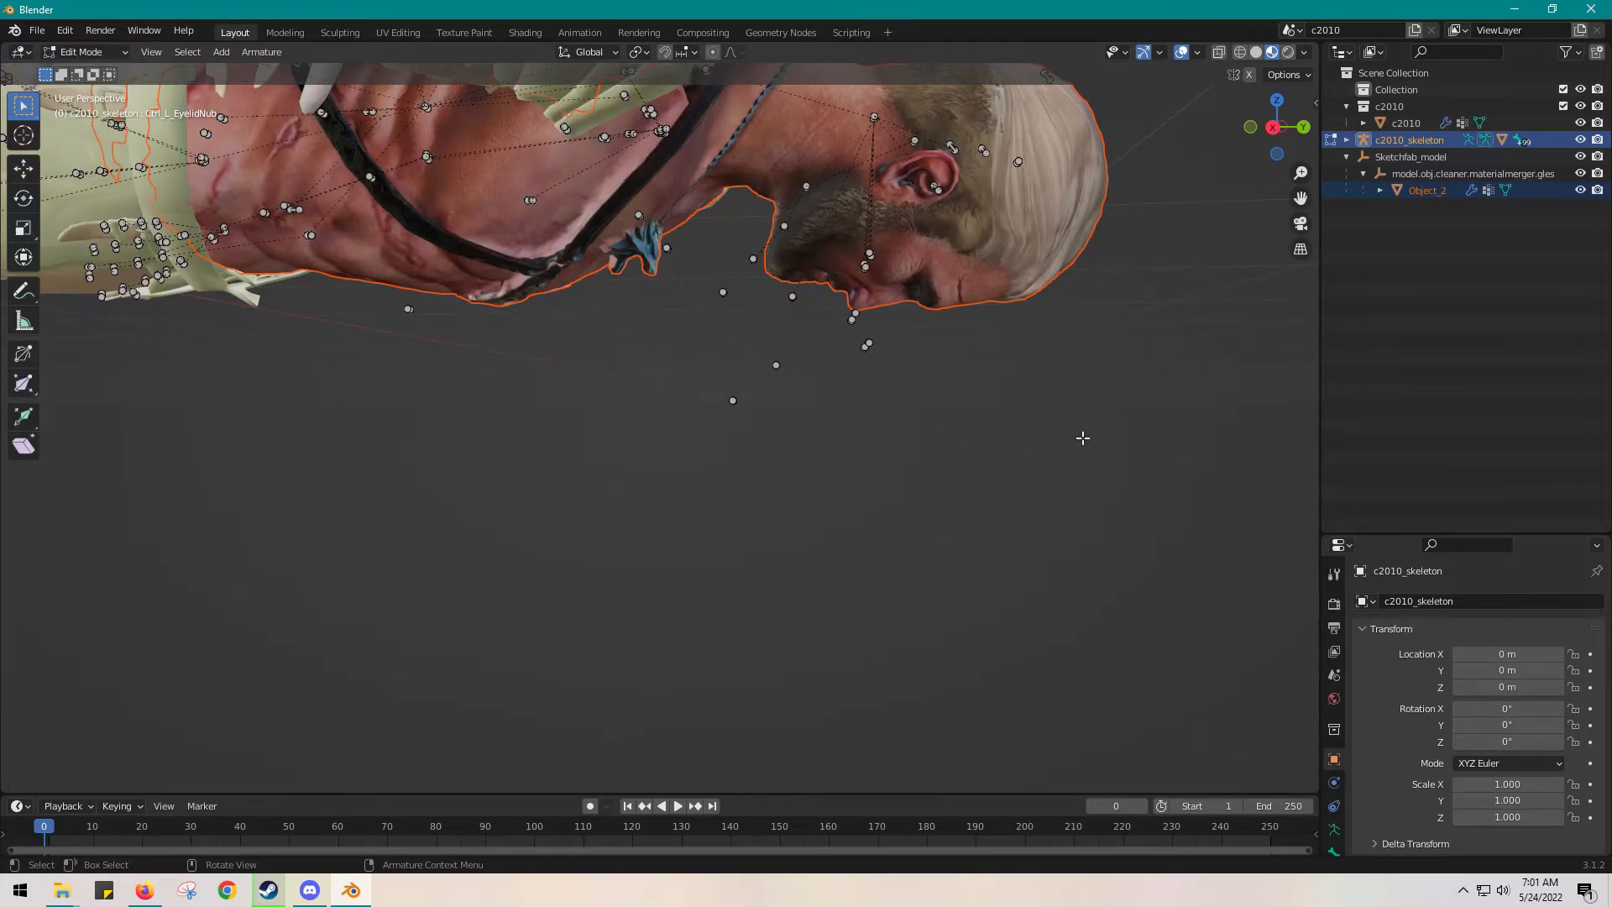
# - Select the facial bones floating in front of Geralt's face and move them onto his face
pyautogui.moveTo(1092, 463); pyautogui.dragTo(1121, 225, button='middle')
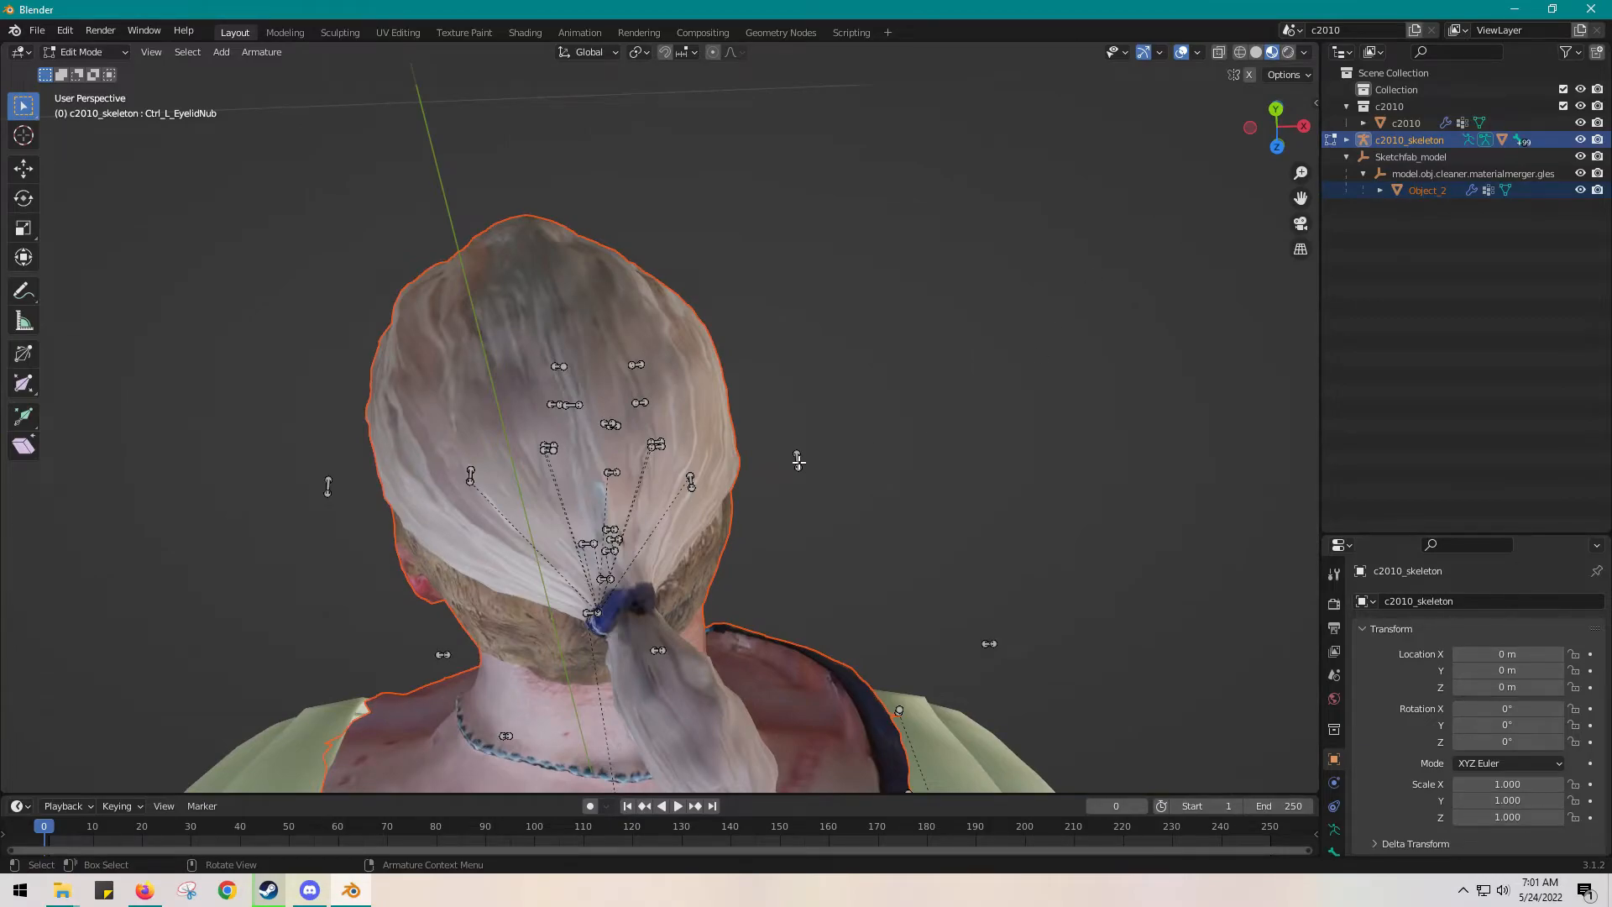
pyautogui.moveTo(826, 461); pyautogui.dragTo(875, 510, button='middle')
pyautogui.moveTo(544, 291)
pyautogui.mouseDown(button='middle')
pyautogui.moveTo(560, 362)
pyautogui.moveTo(539, 294)
pyautogui.mouseUp(button='middle')
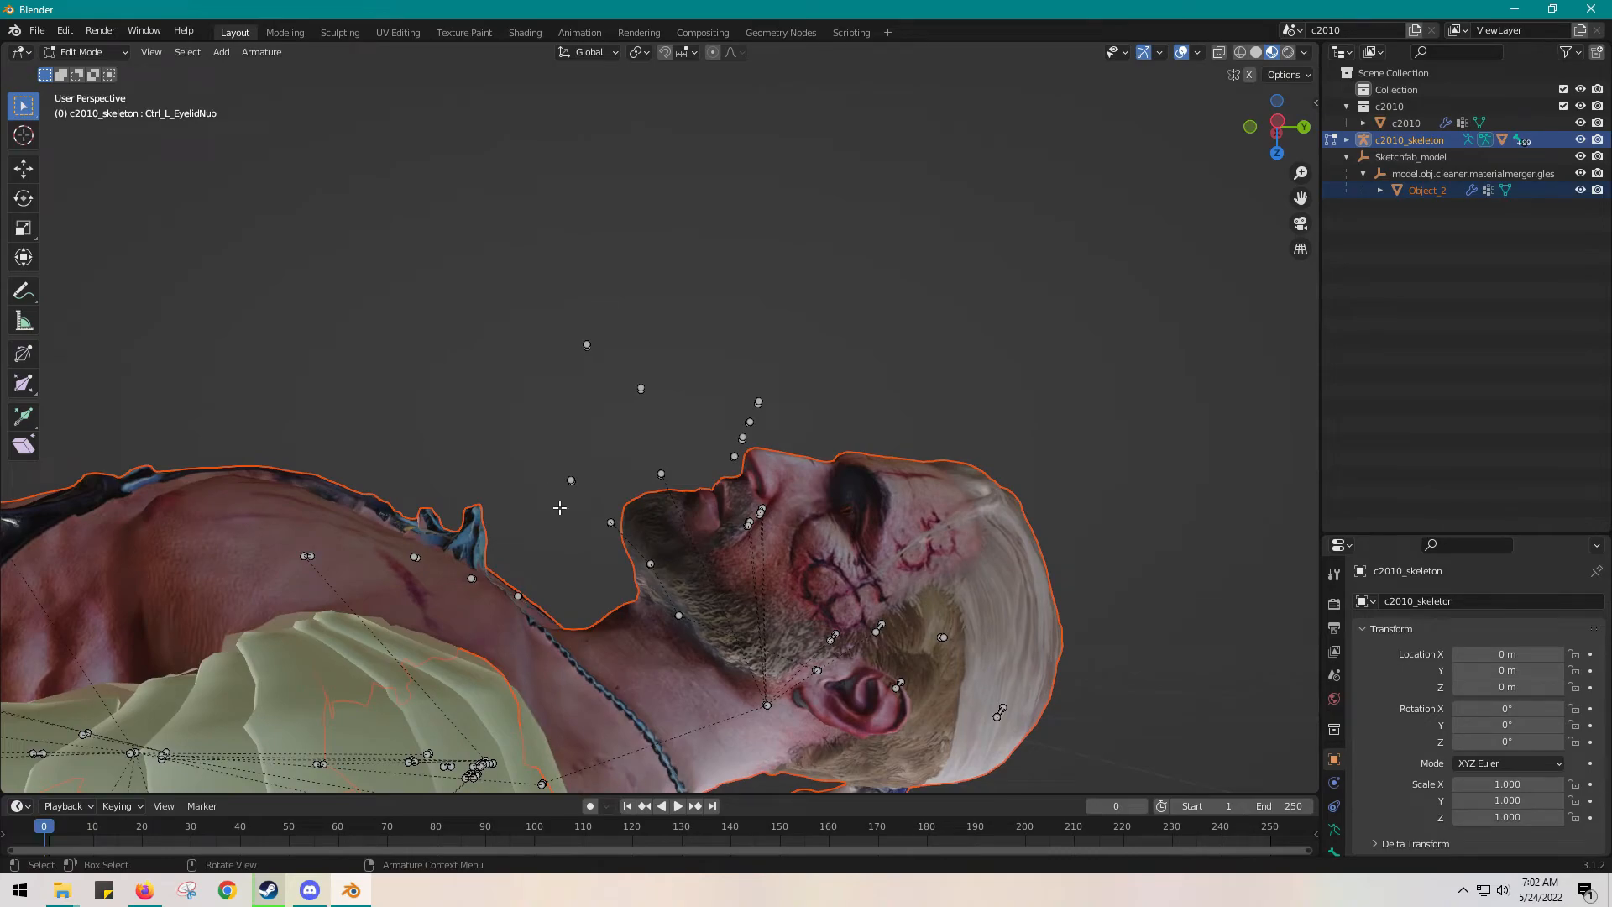
pyautogui.moveTo(527, 503); pyautogui.dragTo(821, 290)
pyautogui.click(23, 172)
pyautogui.moveTo(683, 492); pyautogui.dragTo(693, 555)
pyautogui.moveTo(745, 342); pyautogui.dragTo(743, 509, button='middle')
pyautogui.moveTo(742, 509); pyautogui.dragTo(793, 514)
pyautogui.moveTo(793, 514); pyautogui.dragTo(712, 261, button='middle')
pyautogui.moveTo(612, 661); pyautogui.dragTo(749, 740, button='middle')
pyautogui.moveTo(673, 445); pyautogui.dragTo(732, 472)
pyautogui.moveTo(731, 472); pyautogui.dragTo(714, 497, button='middle')
# - Select the two remaining bones in front of the mouth and move them to the lips, shifting them -0.015262 m along X
pyautogui.moveTo(607, 358); pyautogui.dragTo(693, 497)
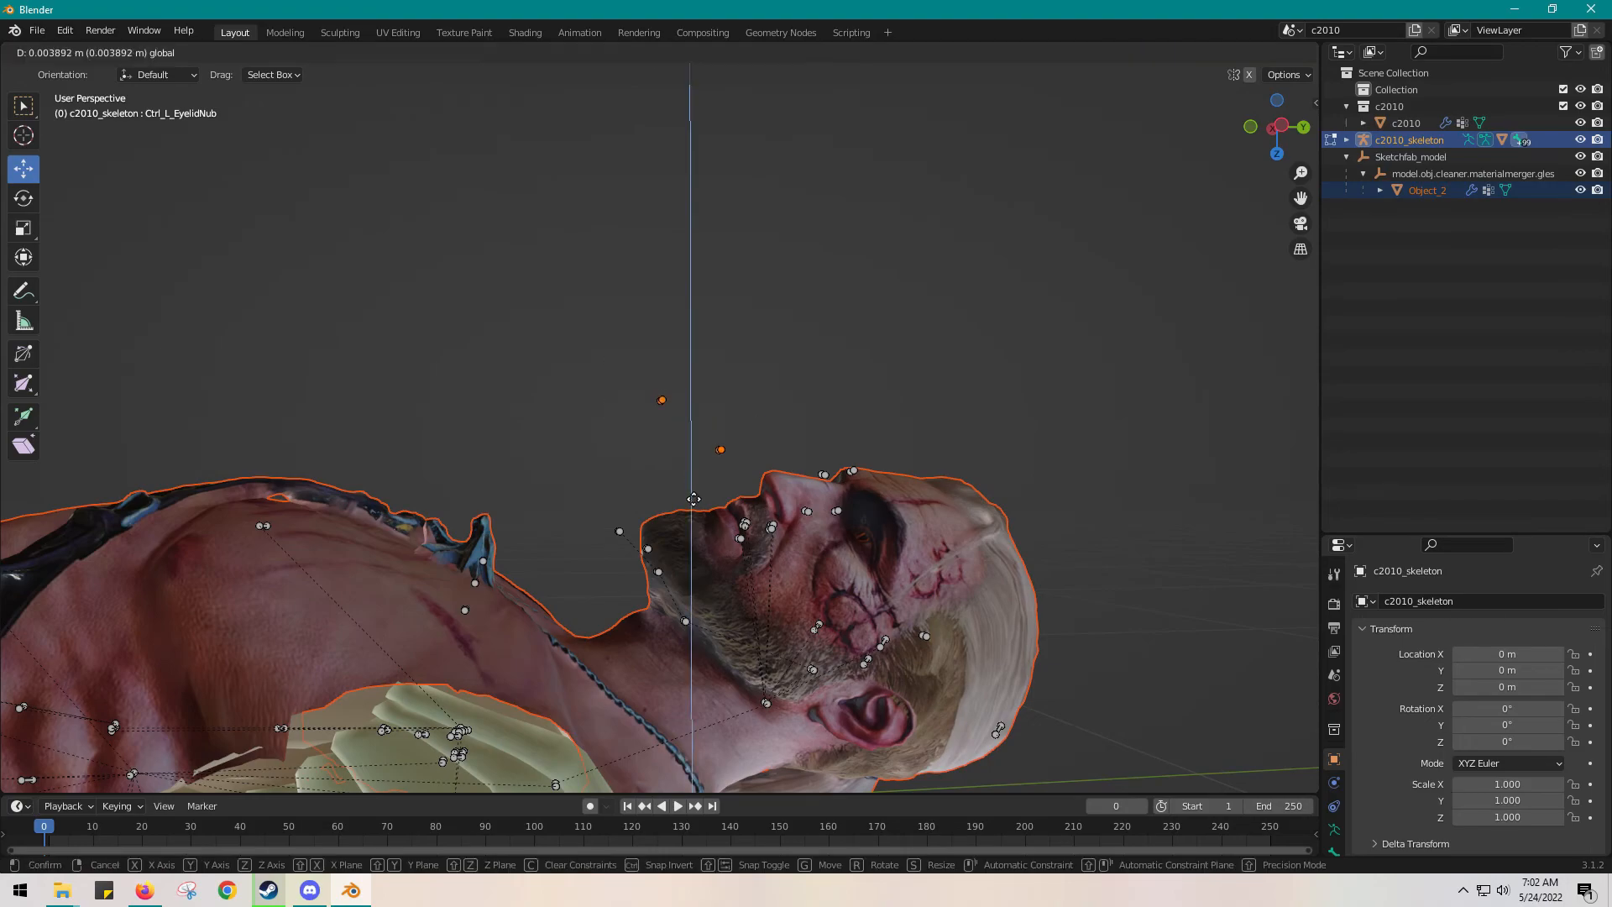
pyautogui.moveTo(713, 610); pyautogui.dragTo(713, 609)
pyautogui.moveTo(714, 610); pyautogui.dragTo(699, 483, button='middle')
pyautogui.moveTo(704, 494); pyautogui.dragTo(719, 494)
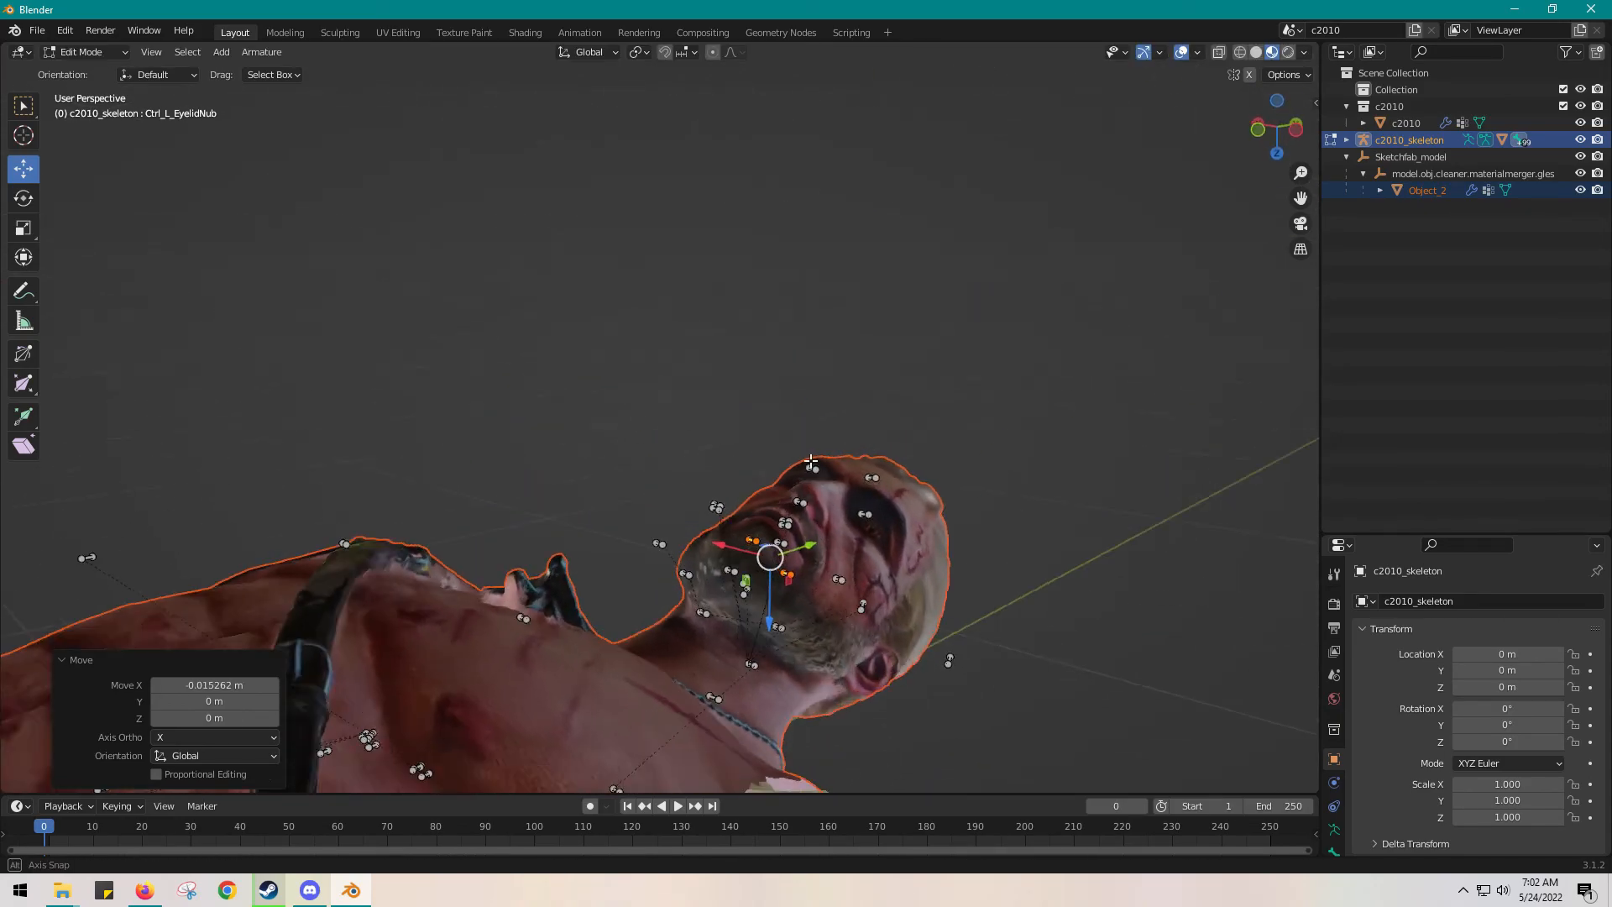